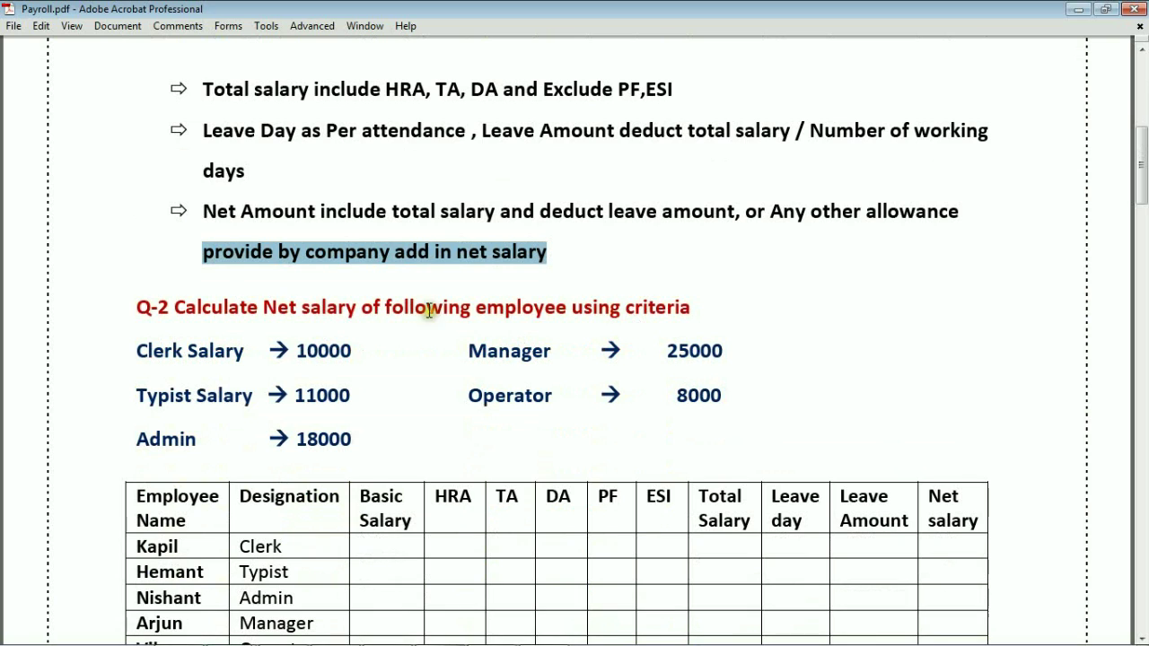
# Read the Q-2 task in the payroll PDF and the salary listed for each designation
pyautogui.moveTo(203, 310); pyautogui.dragTo(688, 289)
pyautogui.scroll(-2, 691, 292)
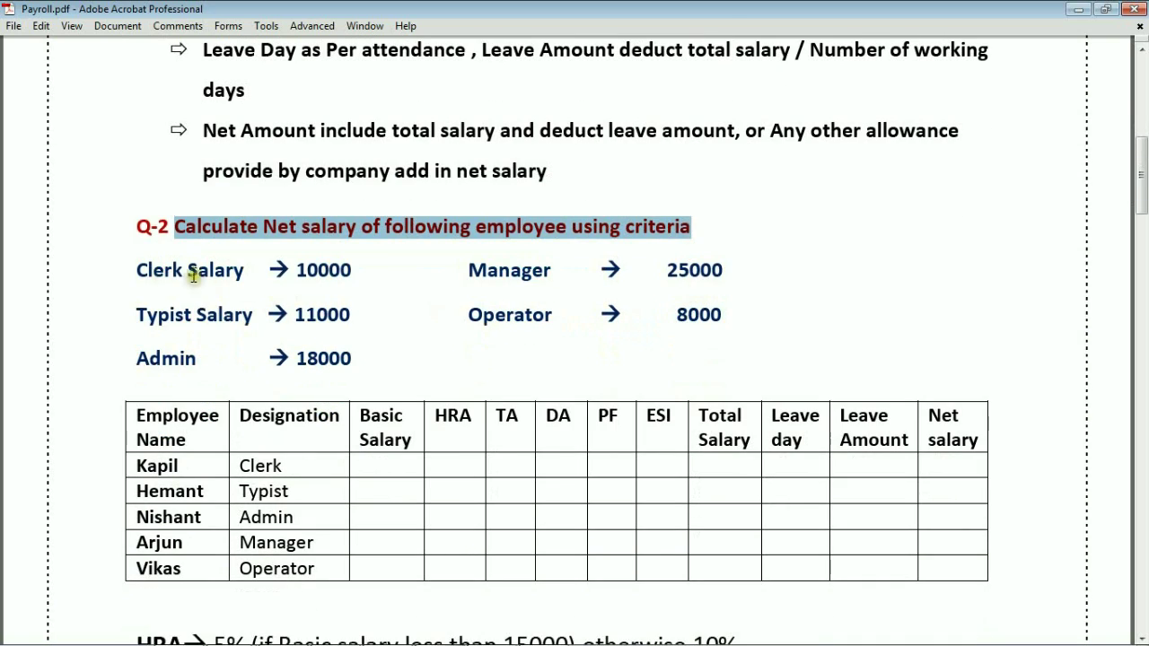
pyautogui.moveTo(146, 272); pyautogui.dragTo(703, 274)
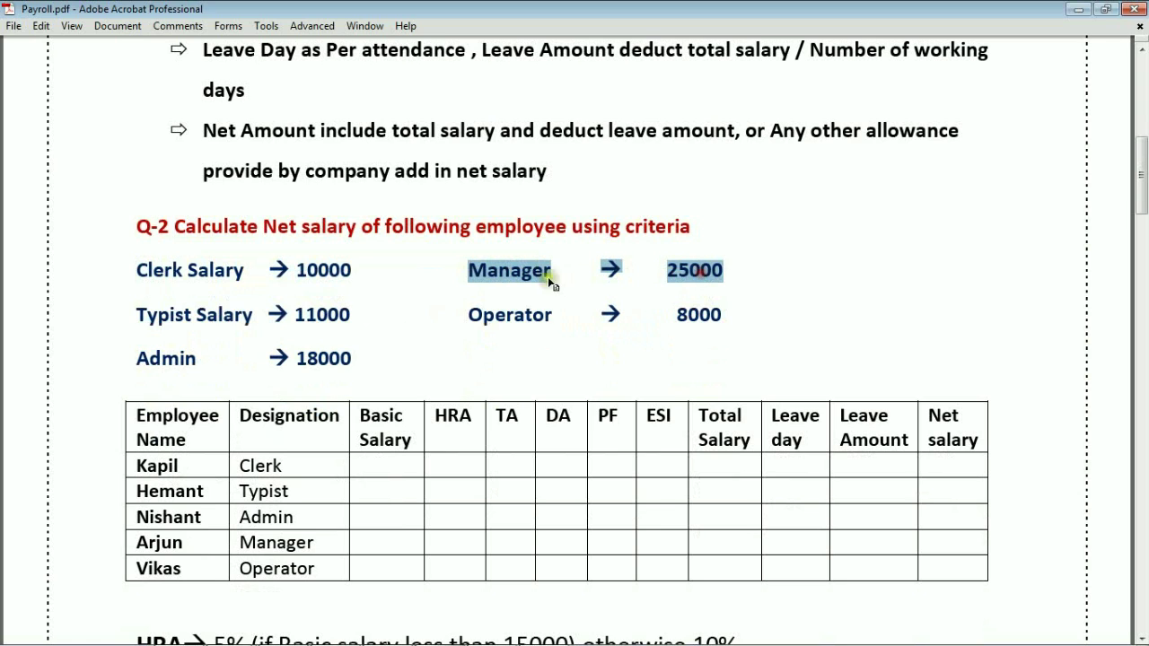
pyautogui.moveTo(157, 311); pyautogui.dragTo(323, 315)
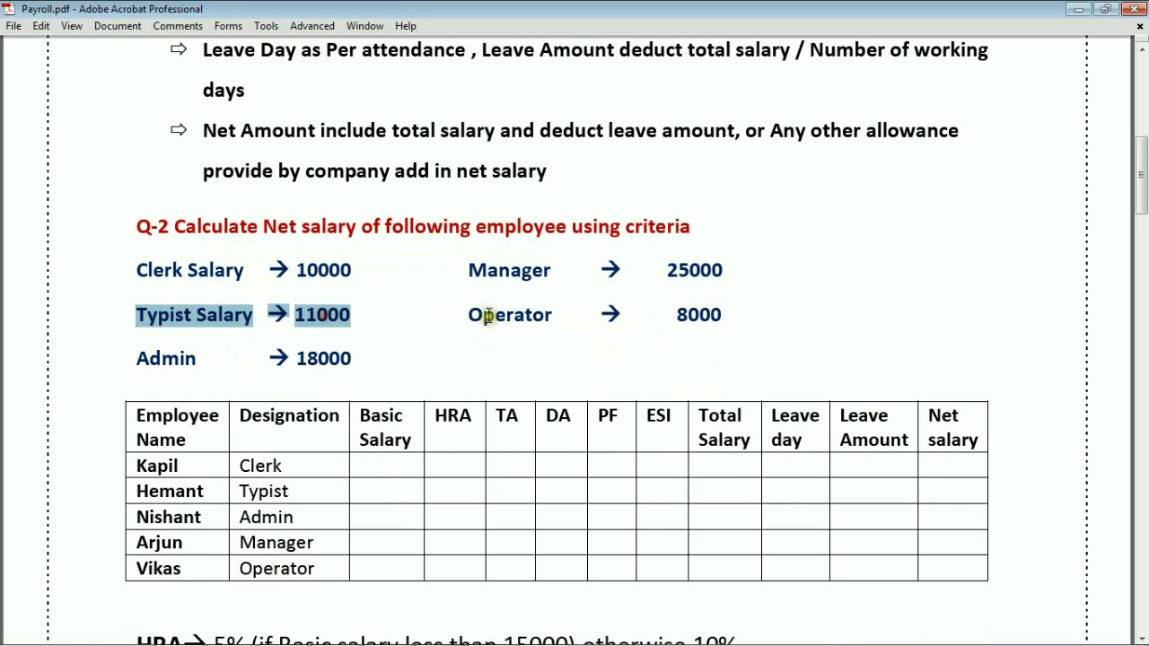
pyautogui.moveTo(473, 311); pyautogui.dragTo(708, 310)
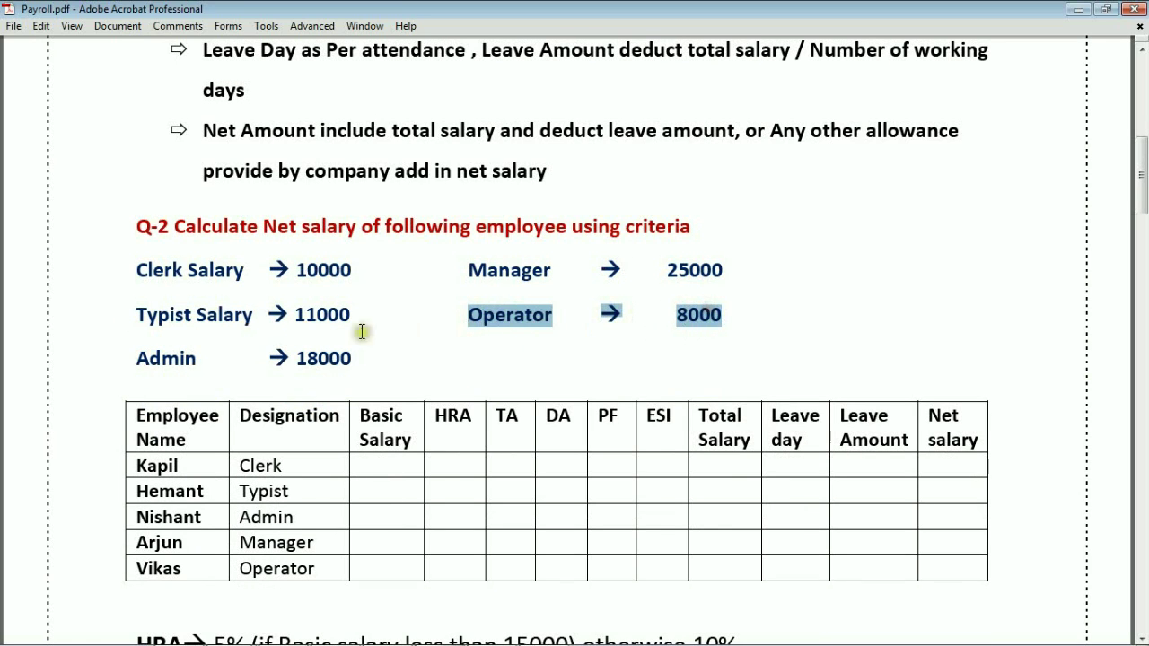
pyautogui.moveTo(136, 358); pyautogui.dragTo(341, 359)
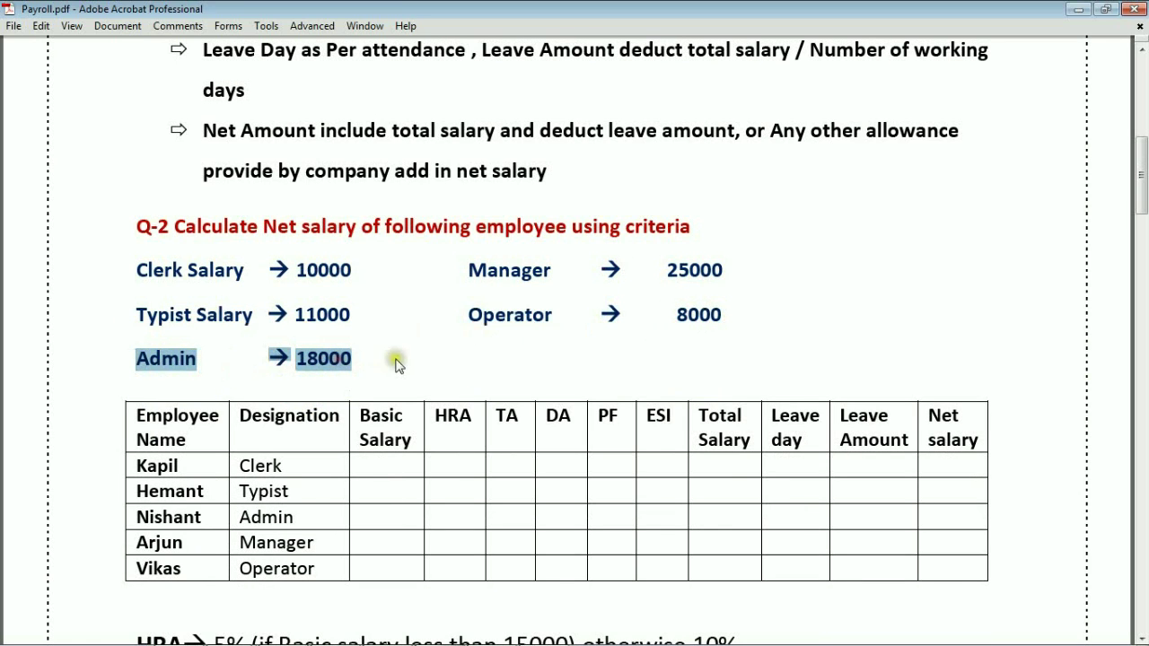
# Review the Q-2 rules for HRA, DA and TA, PF and ESI, and the leave amount deduction
pyautogui.scroll(-5, 459, 350)
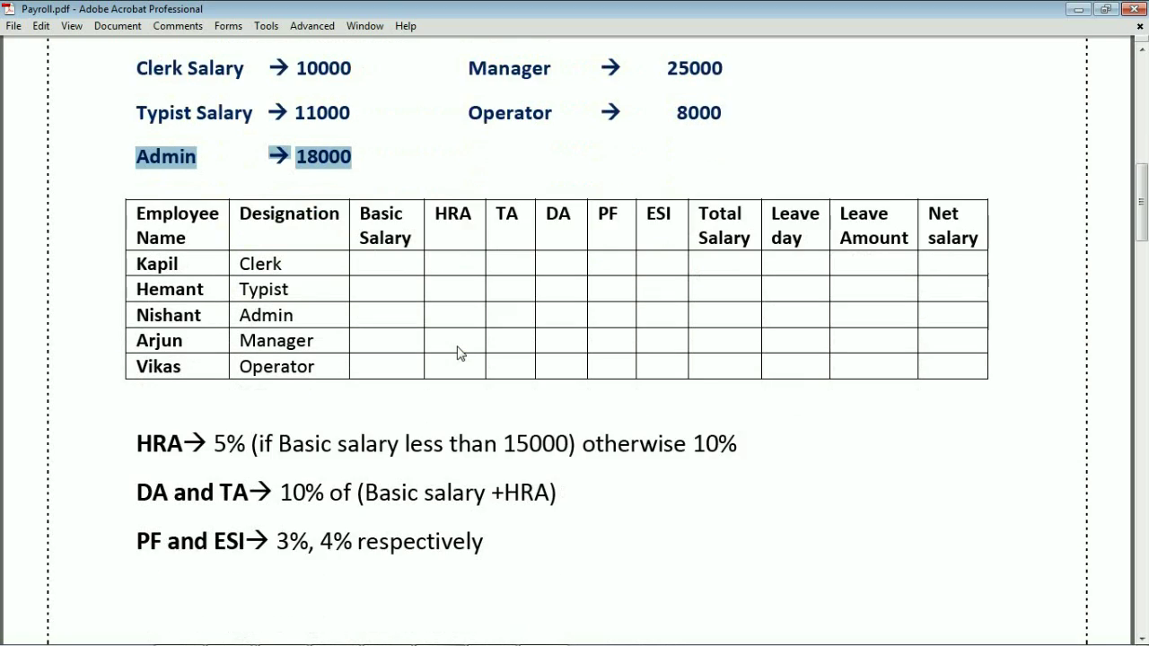
pyautogui.scroll(-1, 458, 353)
pyautogui.moveTo(134, 403); pyautogui.dragTo(714, 403)
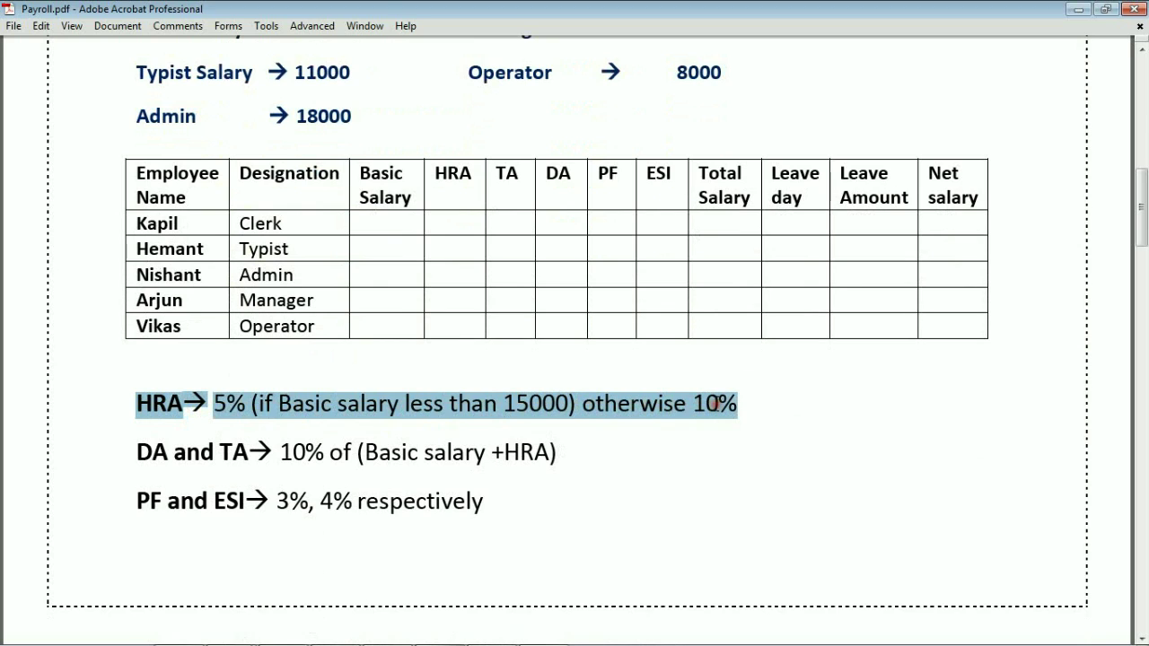
pyautogui.moveTo(136, 453); pyautogui.dragTo(556, 456)
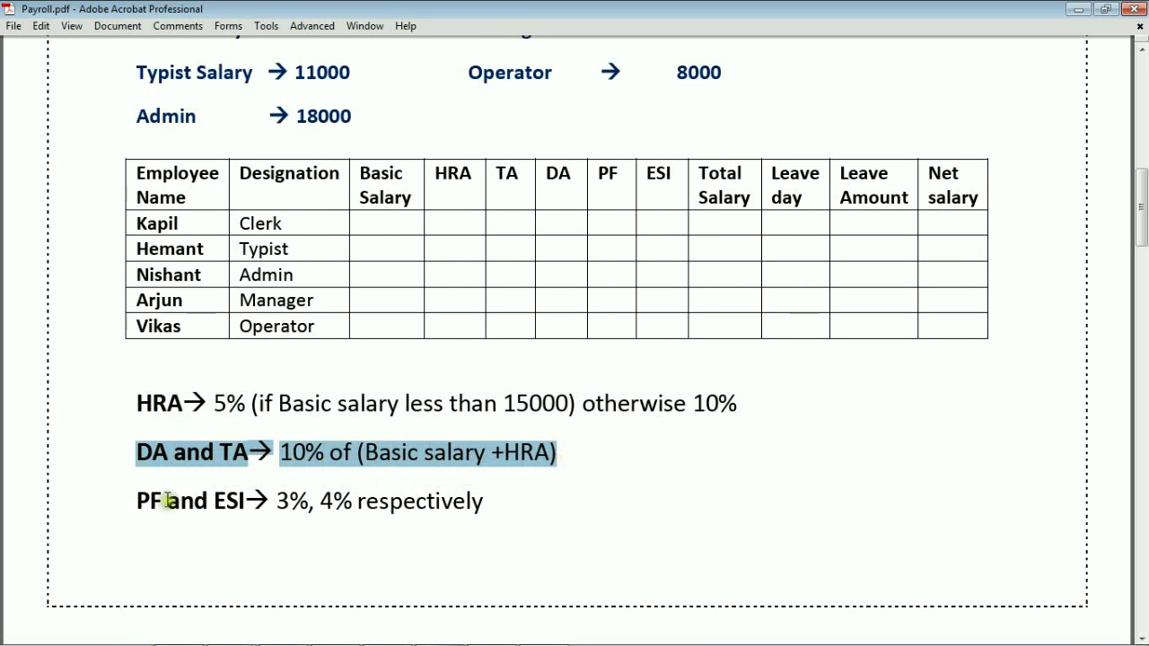
pyautogui.moveTo(137, 503); pyautogui.dragTo(454, 505)
pyautogui.scroll(-4, 405, 295)
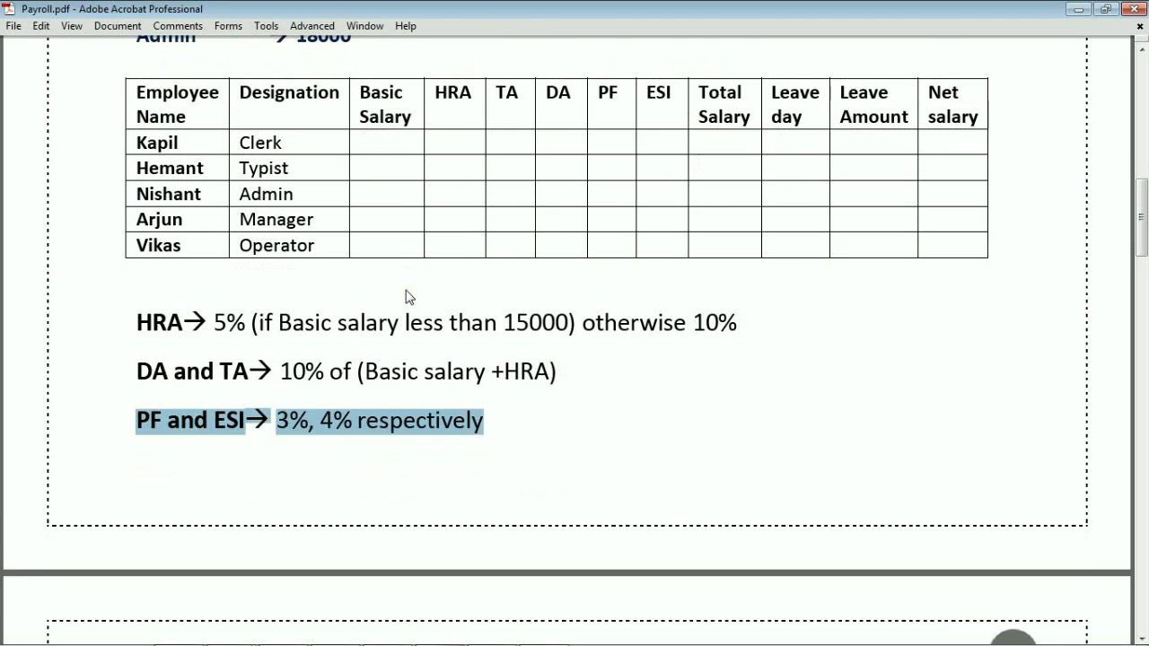
pyautogui.scroll(-3, 403, 287)
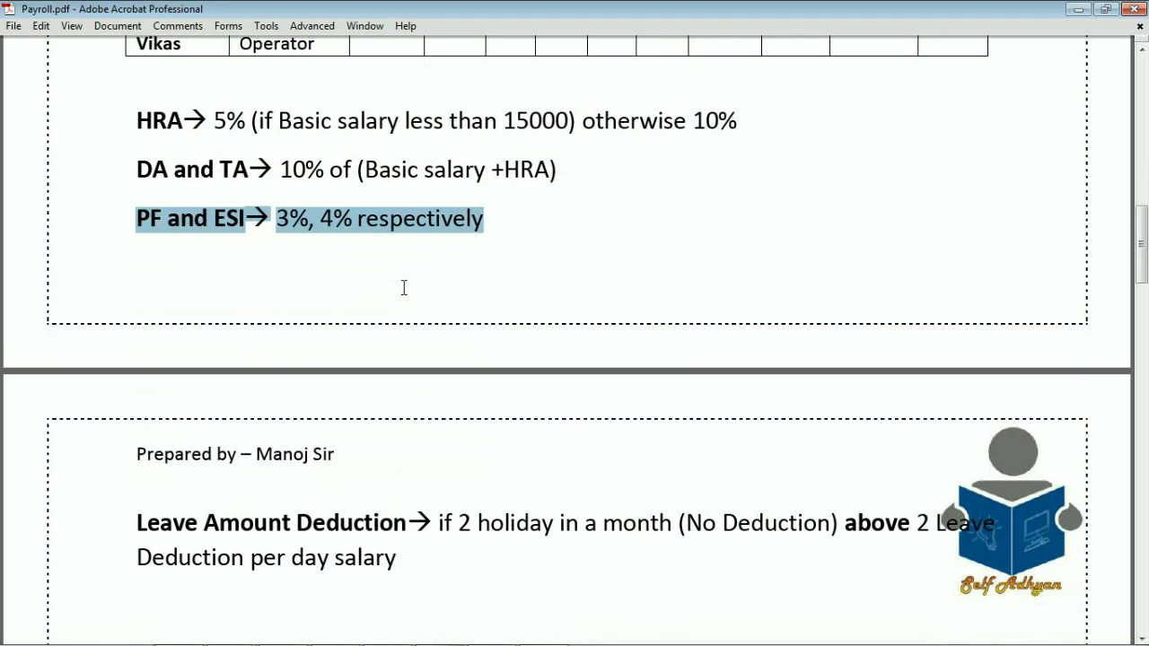
pyautogui.scroll(-3, 404, 287)
pyautogui.moveTo(136, 400); pyautogui.dragTo(402, 422)
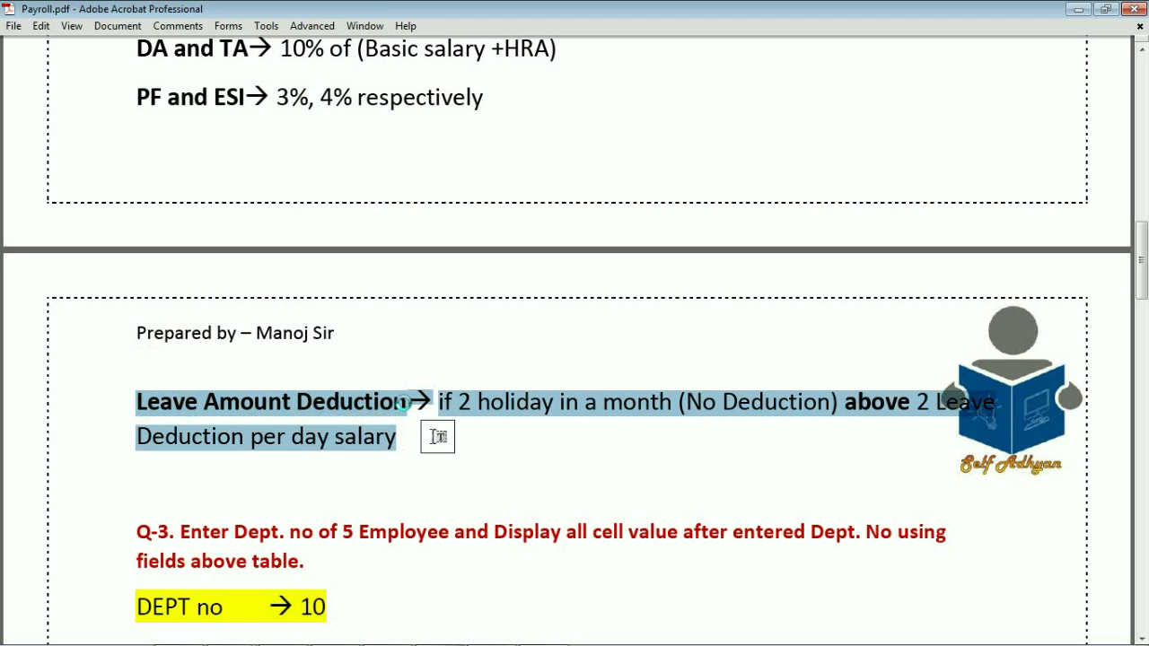
# Read the Q-3 task and its criteria for department numbers 10 and 15
pyautogui.scroll(-6, 274, 377)
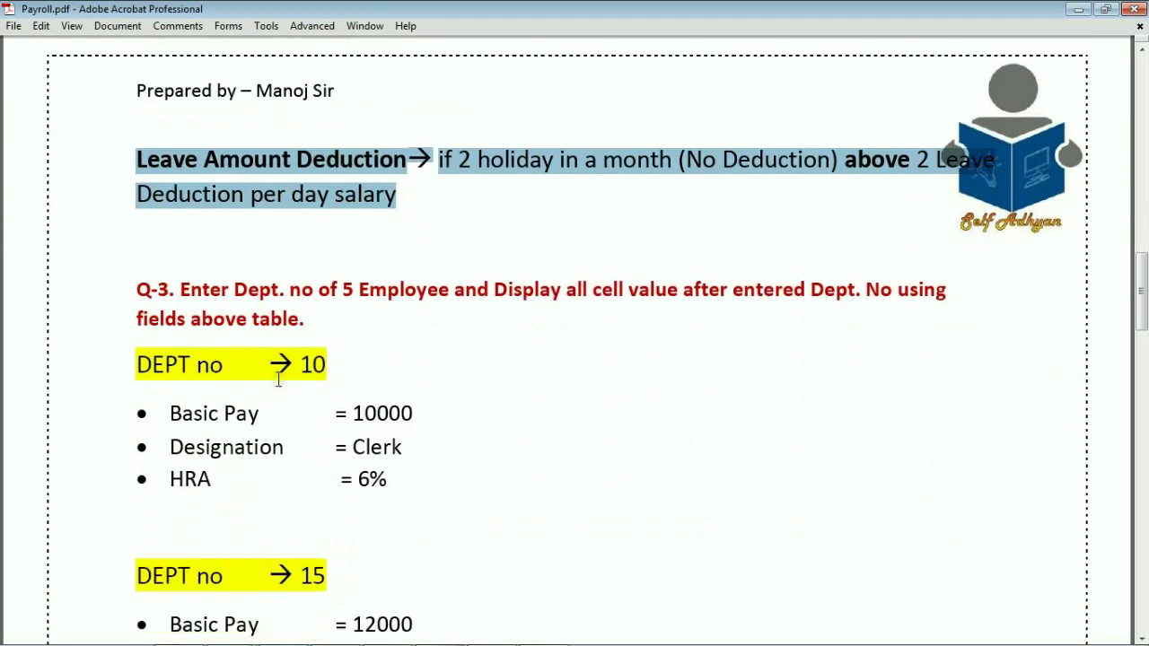
pyautogui.scroll(-3, 273, 359)
pyautogui.moveTo(138, 168); pyautogui.dragTo(296, 191)
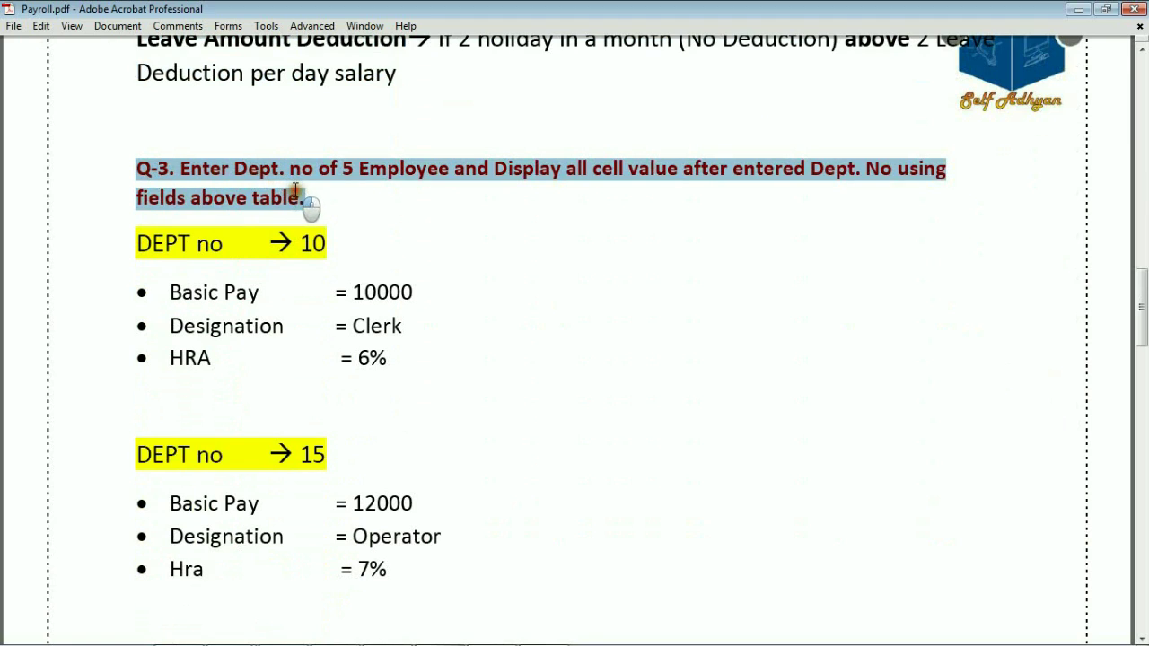
pyautogui.click(562, 214)
pyautogui.scroll(-2, 538, 206)
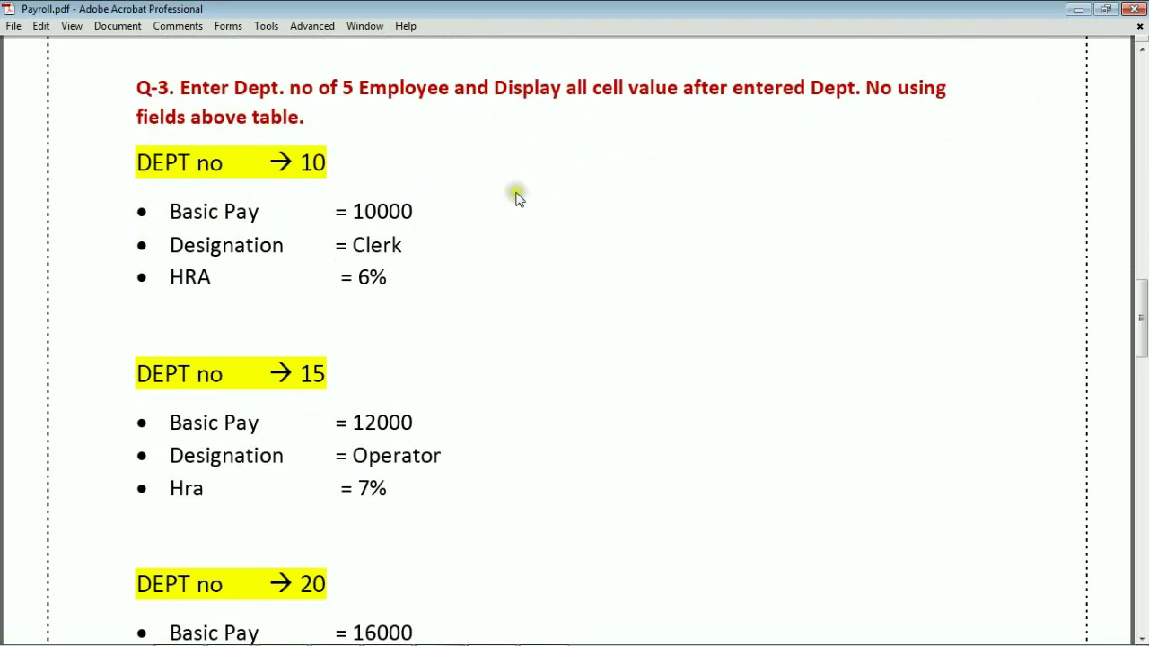
pyautogui.moveTo(138, 162); pyautogui.dragTo(326, 163)
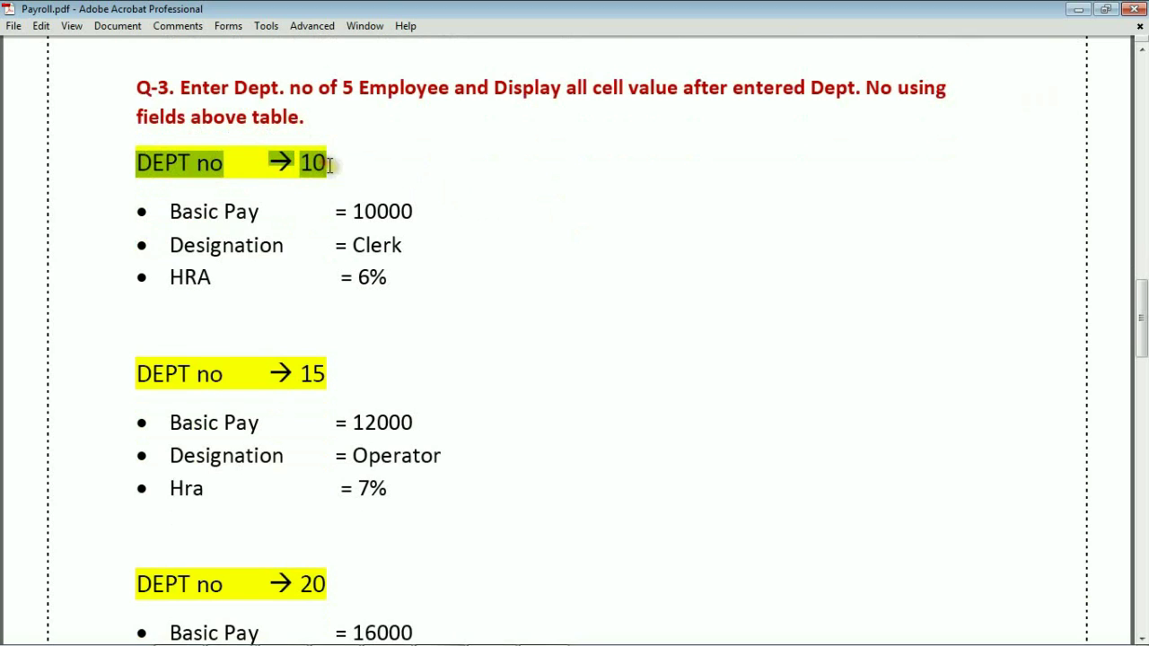
pyautogui.scroll(-2, 362, 199)
pyautogui.click(132, 291)
pyautogui.moveTo(132, 291); pyautogui.dragTo(325, 290)
# Examine the Q-3 criteria for department numbers 20, 25 and 30
pyautogui.scroll(-3, 578, 302)
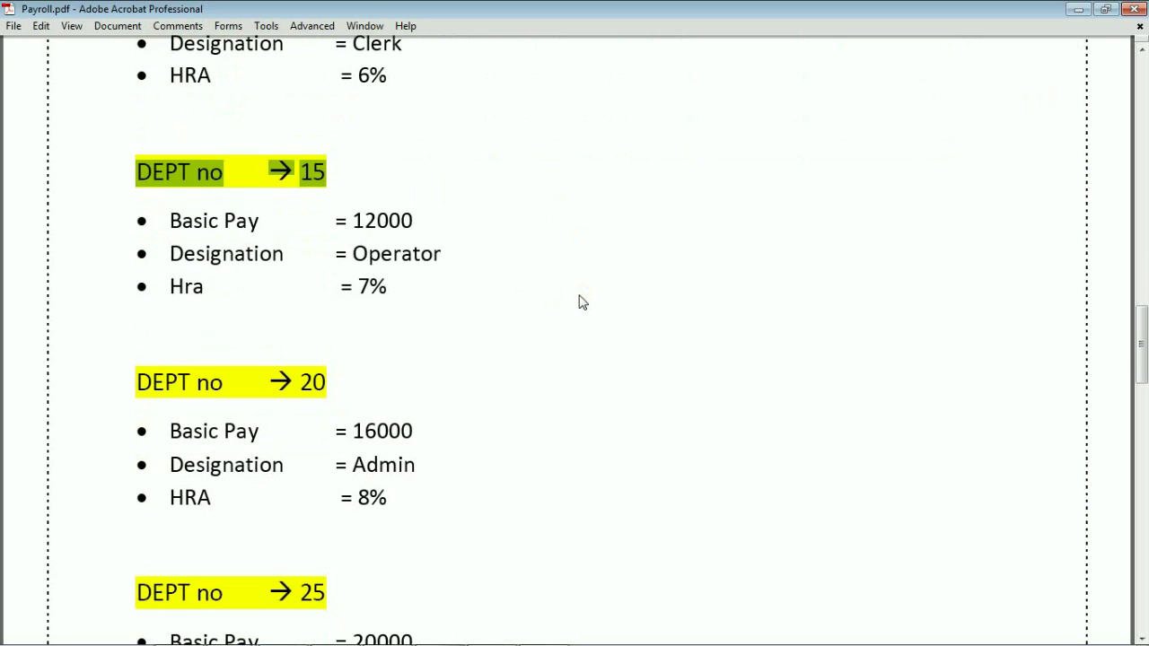
pyautogui.scroll(-1, 579, 302)
pyautogui.moveTo(133, 341); pyautogui.dragTo(316, 340)
pyautogui.scroll(-4, 550, 289)
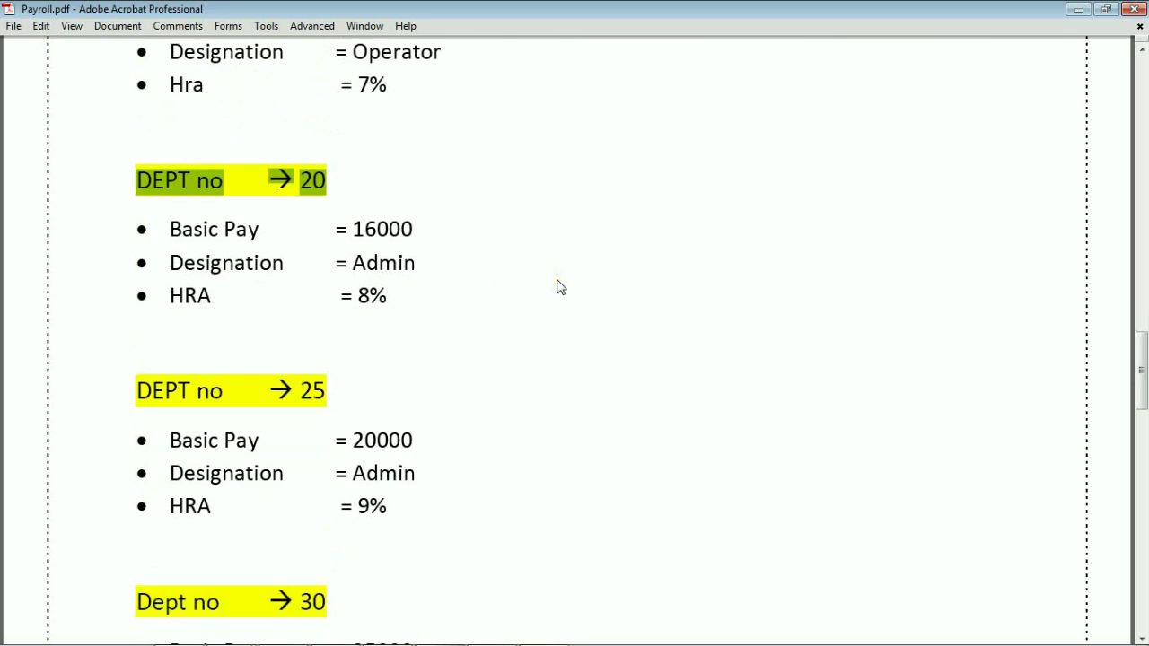
pyautogui.scroll(-2, 549, 283)
pyautogui.moveTo(136, 307); pyautogui.dragTo(333, 320)
pyautogui.scroll(-4, 502, 288)
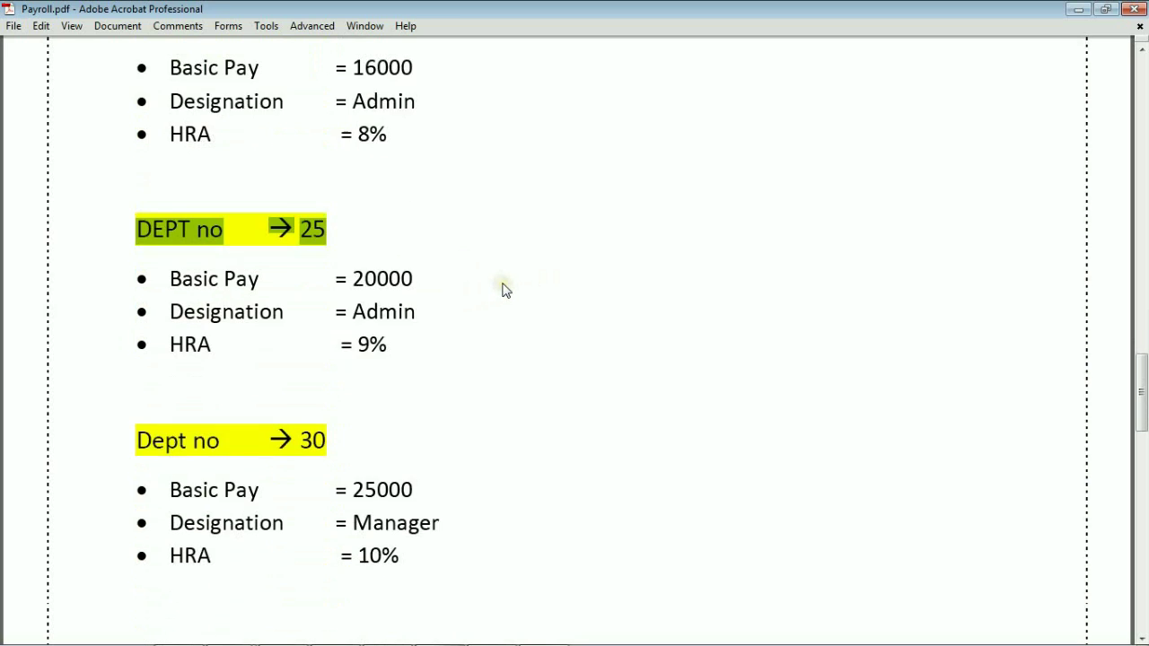
pyautogui.scroll(-3, 503, 290)
pyautogui.moveTo(136, 238); pyautogui.dragTo(316, 241)
# Examine the other allowance percentages and the blank employee table for Q-3
pyautogui.scroll(-5, 462, 213)
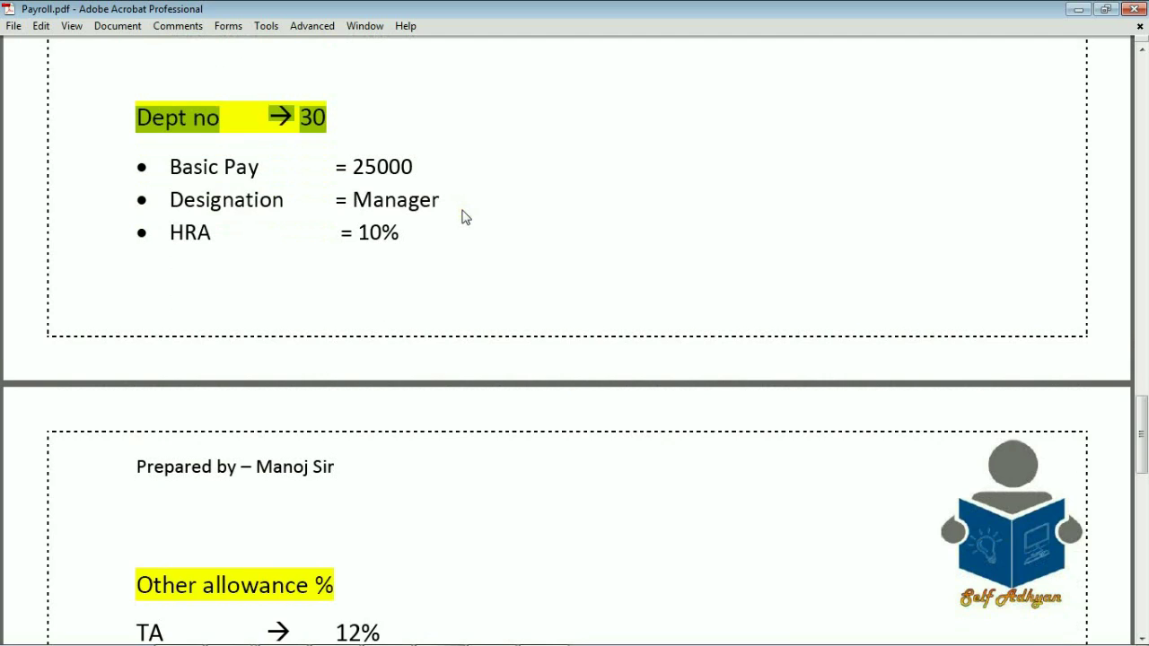
pyautogui.scroll(-3, 465, 217)
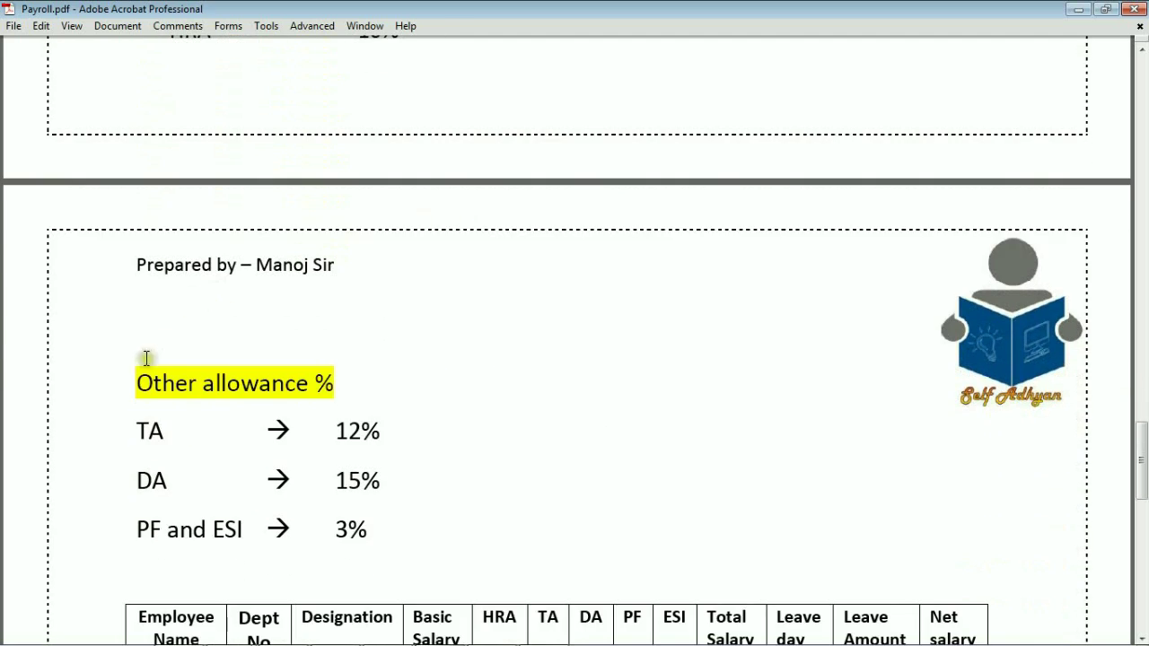
pyautogui.moveTo(133, 375); pyautogui.dragTo(380, 380)
pyautogui.scroll(-3, 482, 375)
pyautogui.scroll(-5, 482, 375)
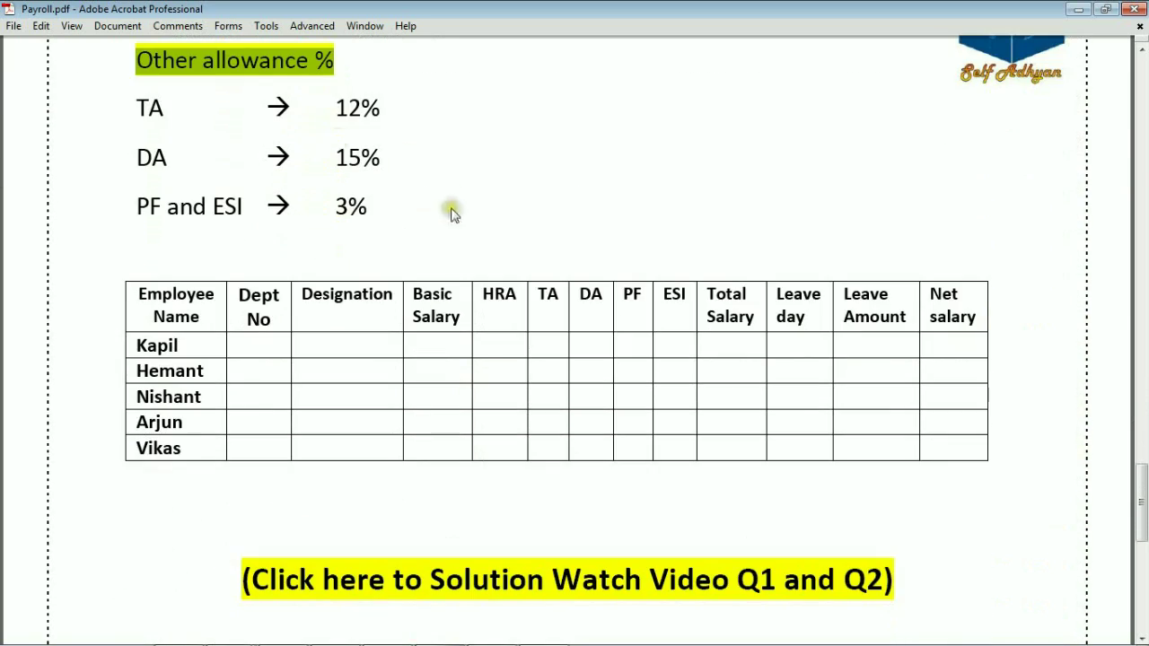
pyautogui.scroll(-2, 448, 207)
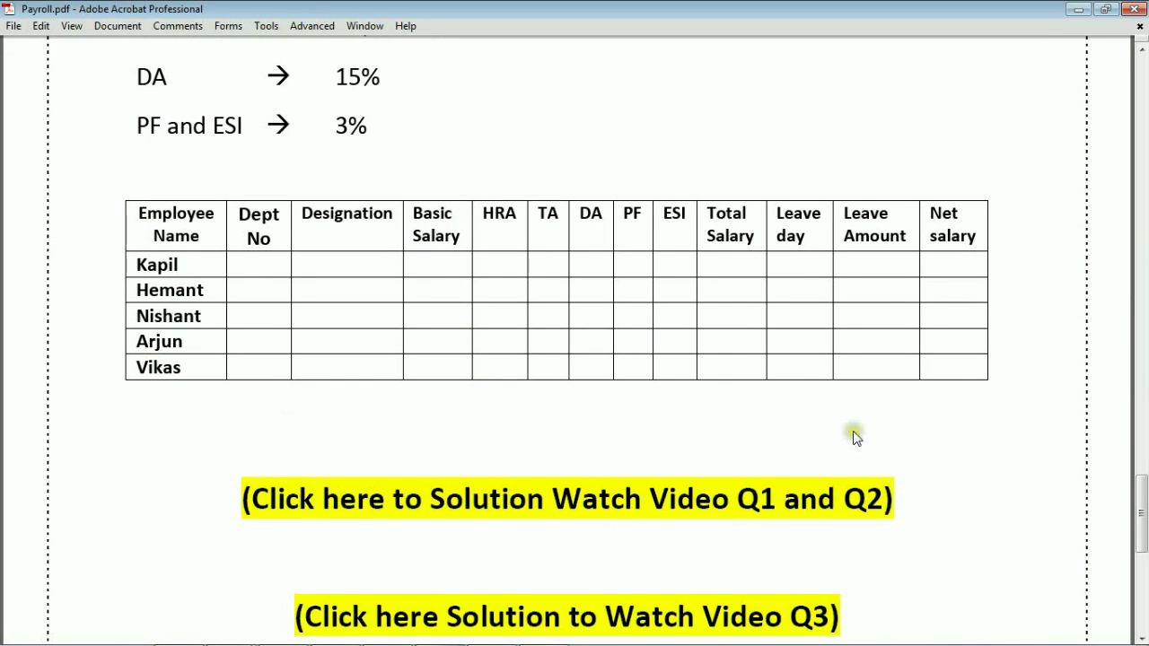
# Return to the beginning of the payroll PDF, then switch to the Payroll calculation workbook in Excel
pyautogui.moveTo(1139, 512); pyautogui.dragTo(1143, 47)
pyautogui.moveTo(174, 235); pyautogui.dragTo(673, 241)
pyautogui.hotkey('alt', 'Tab')
# Fill the HRA cells D2:D6 with 5% of basic salary using the formula =C2*5%
pyautogui.click(324, 203)
pyautogui.moveTo(303, 225); pyautogui.dragTo(302, 318)
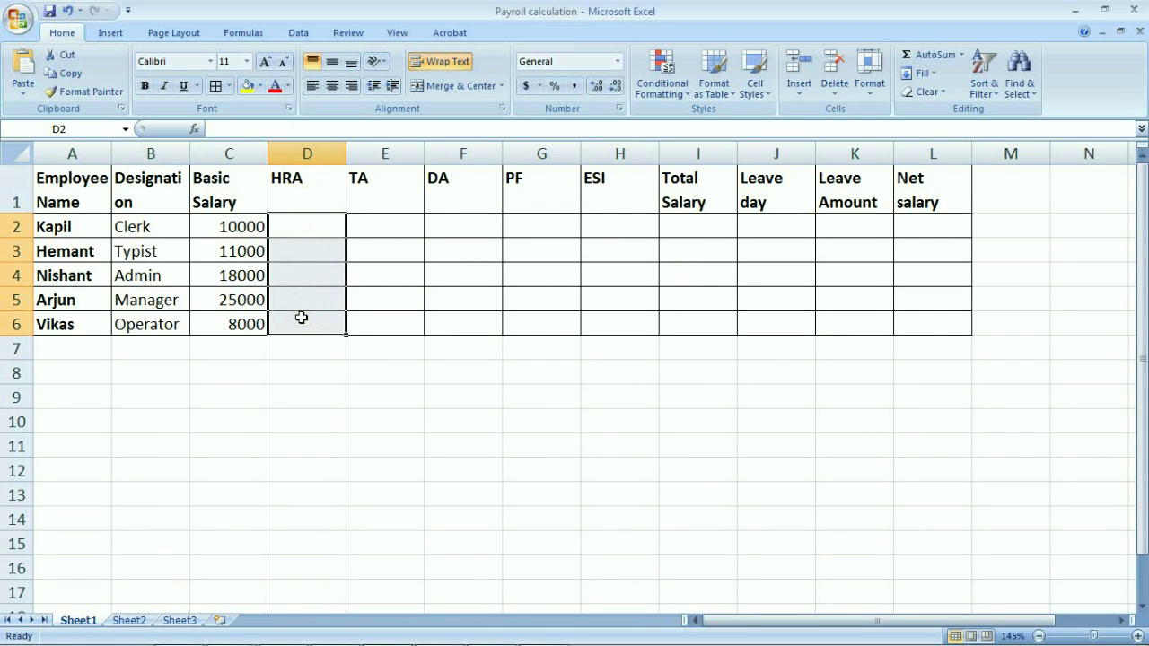
pyautogui.write('=')
pyautogui.click(240, 227)
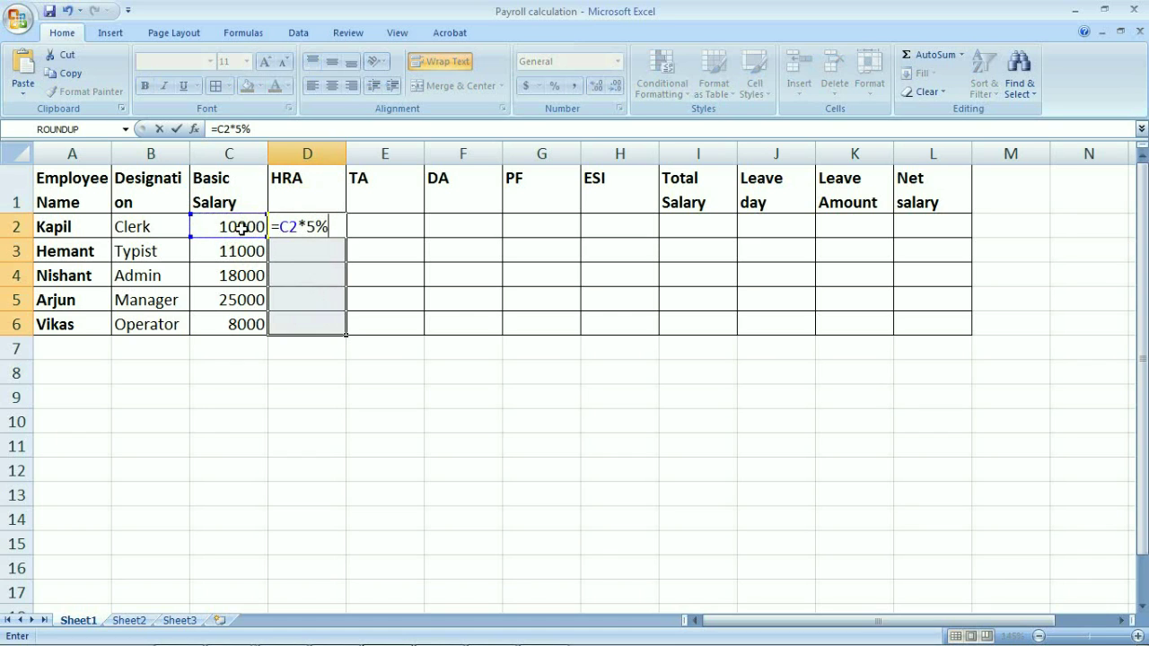
pyautogui.hotkey('ctrl', 'Return')
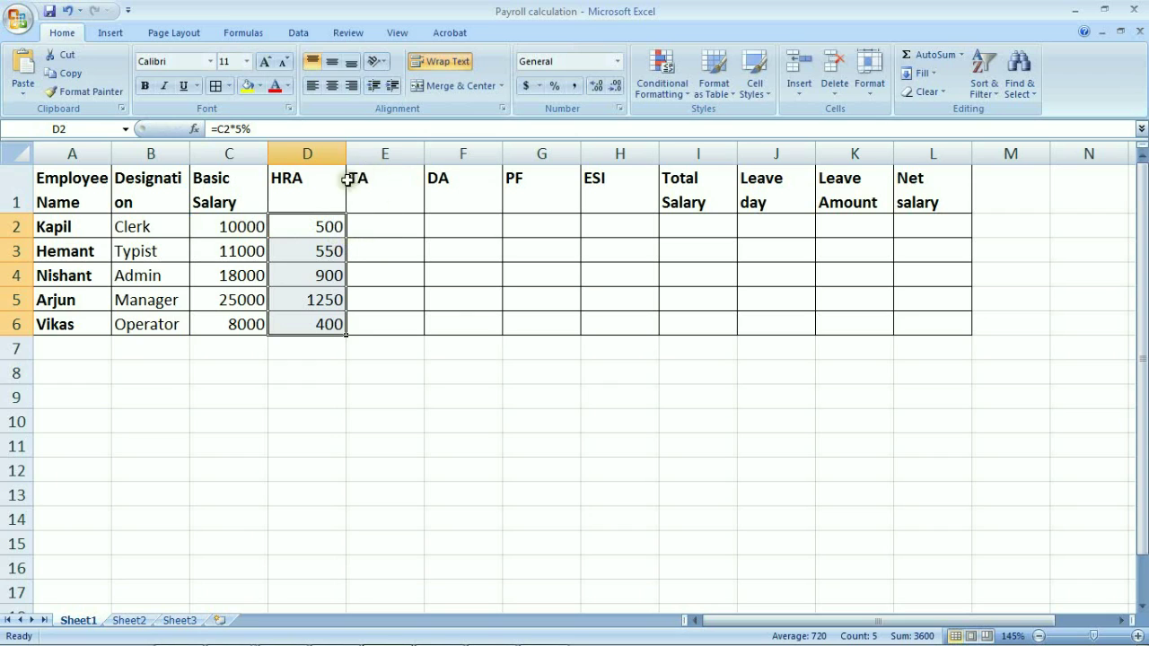
# Fill the TA cells E2:E6 with 8% of basic salary using the formula =C2*8%
pyautogui.click(377, 223)
pyautogui.moveTo(378, 223); pyautogui.dragTo(378, 317)
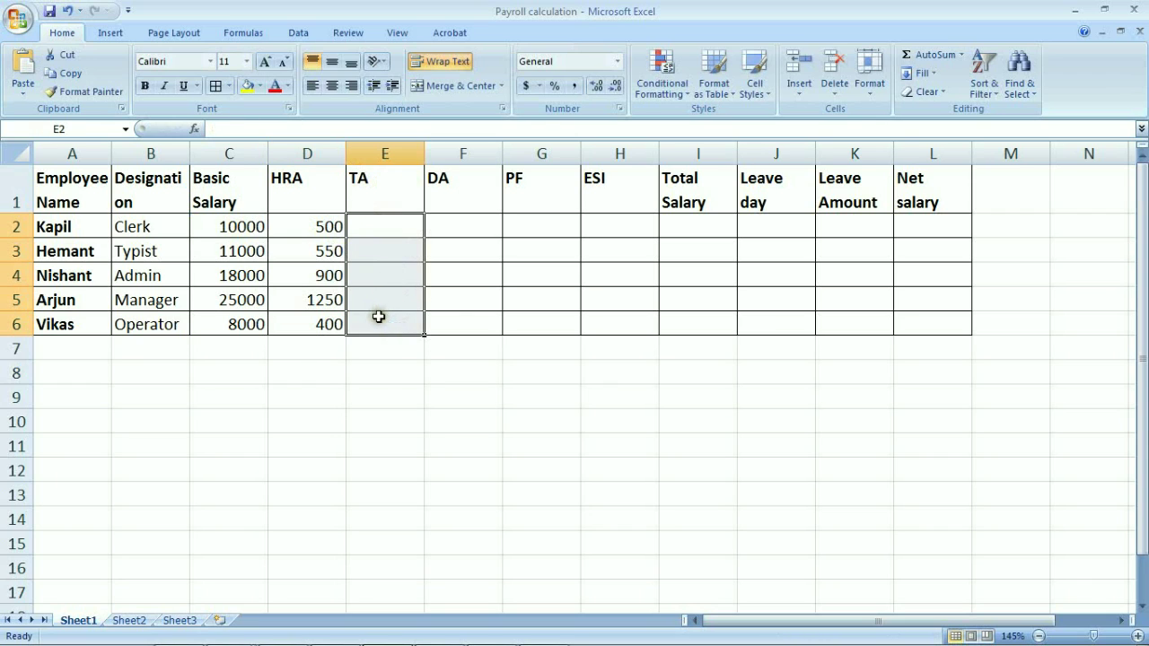
pyautogui.write('=')
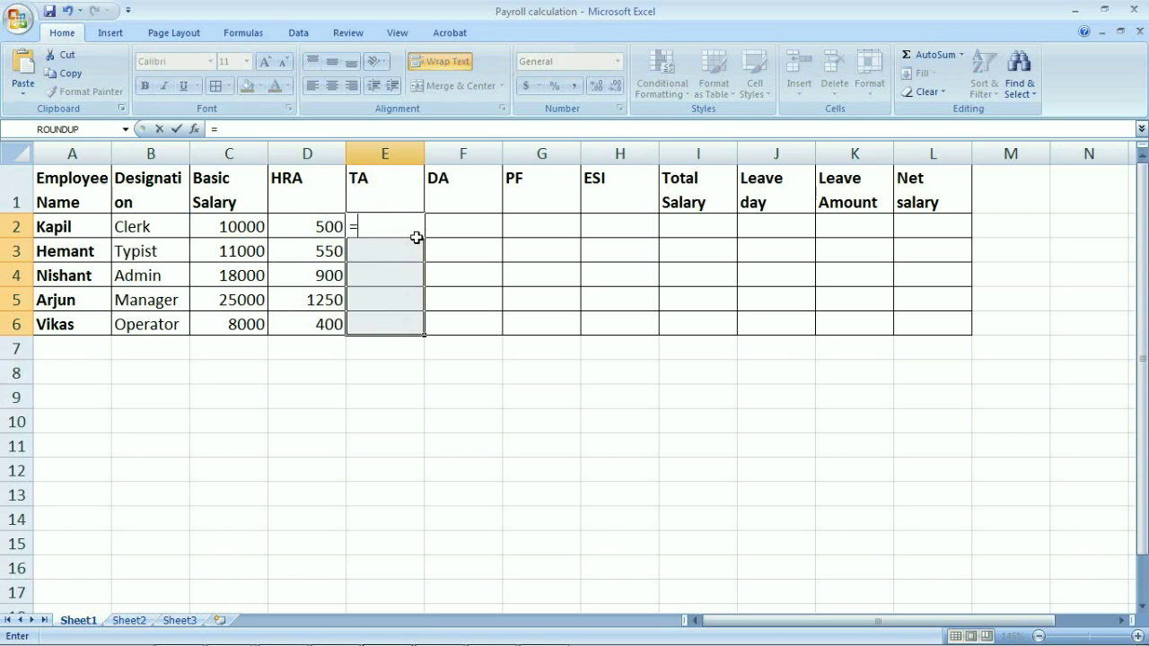
pyautogui.click(239, 225)
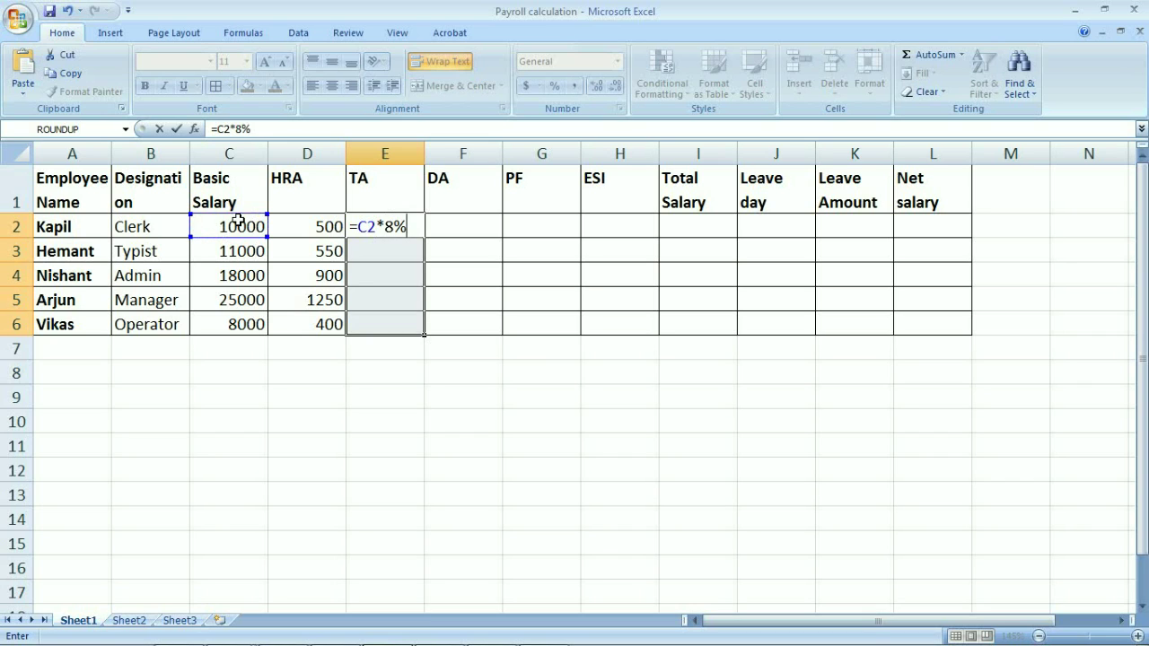
pyautogui.hotkey('ctrl', 'Return')
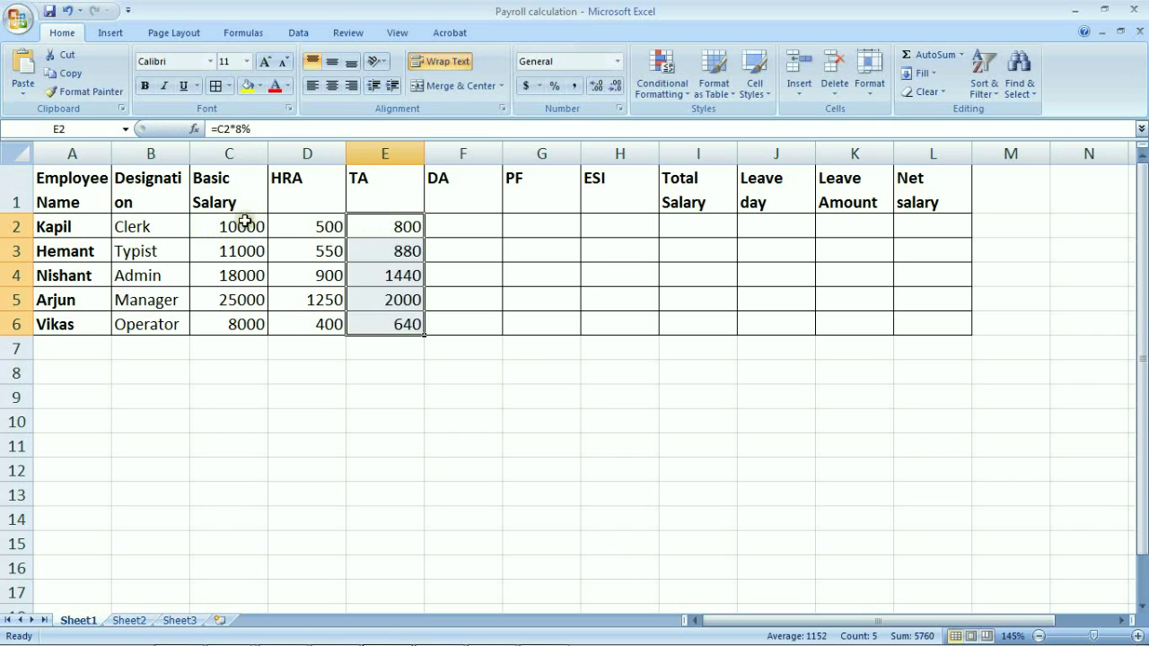
# Fill the DA cells F2:F6 with 6% of basic salary using the formula =C2*6%
pyautogui.moveTo(469, 228); pyautogui.dragTo(468, 318)
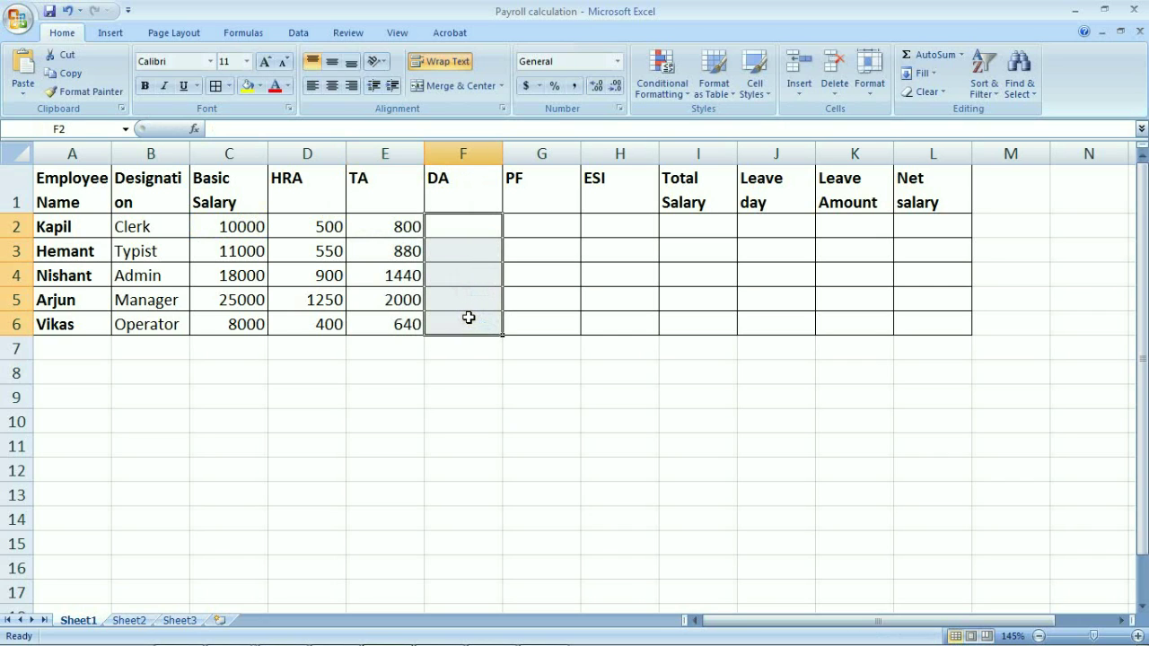
pyautogui.write('=')
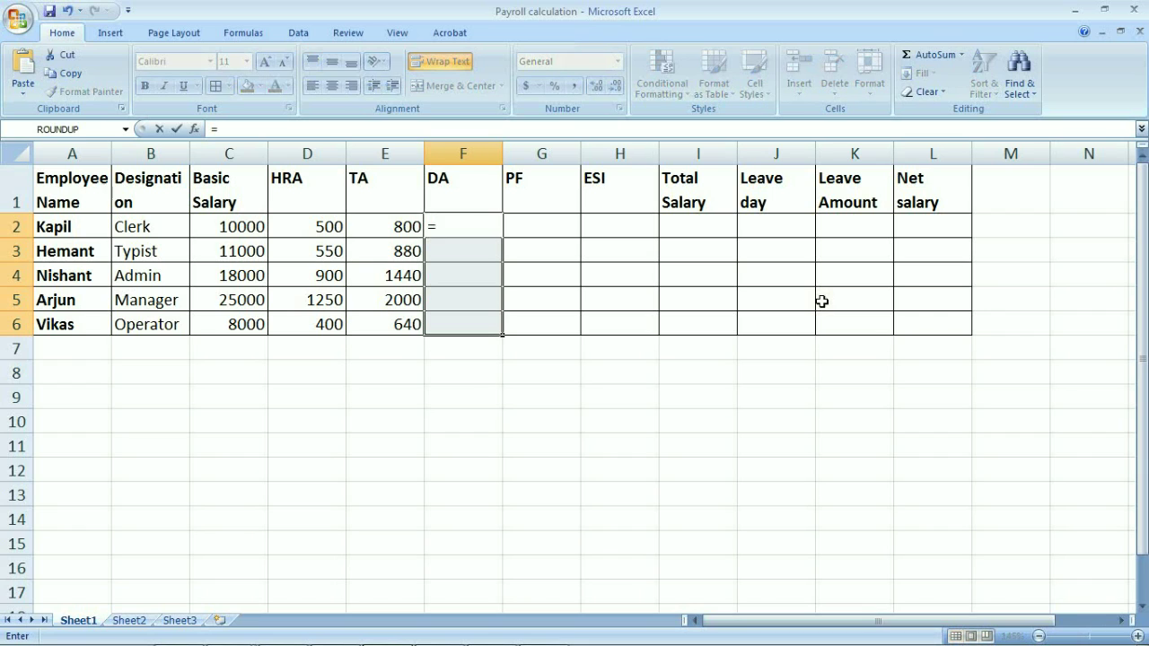
pyautogui.click(226, 226)
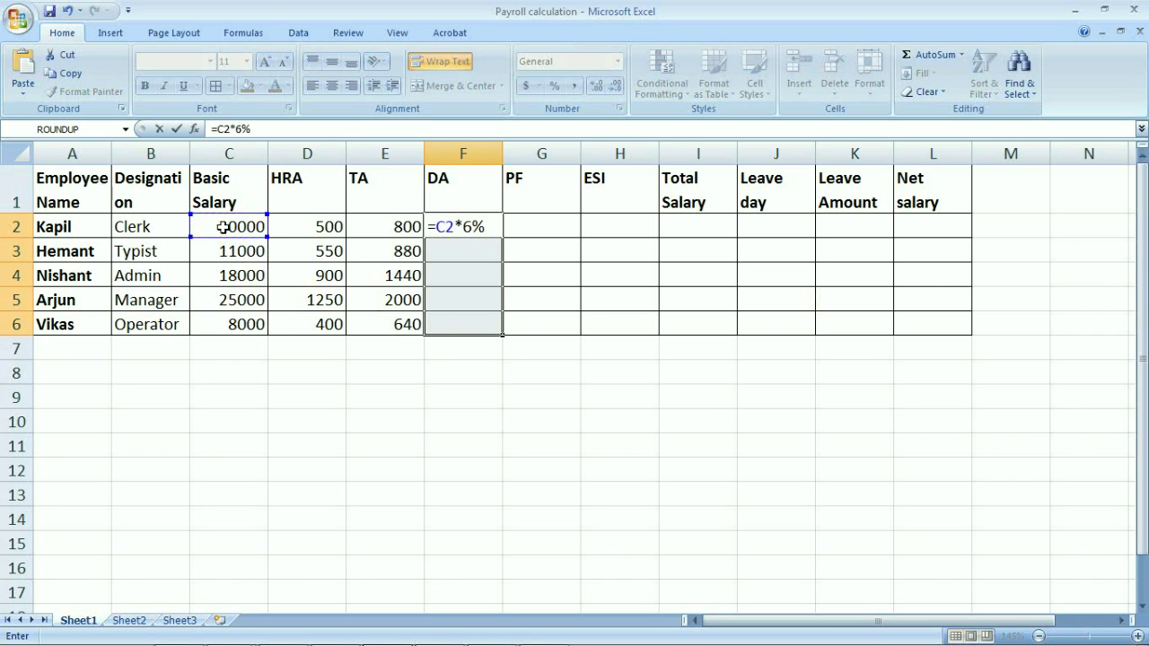
pyautogui.hotkey('ctrl', 'Return')
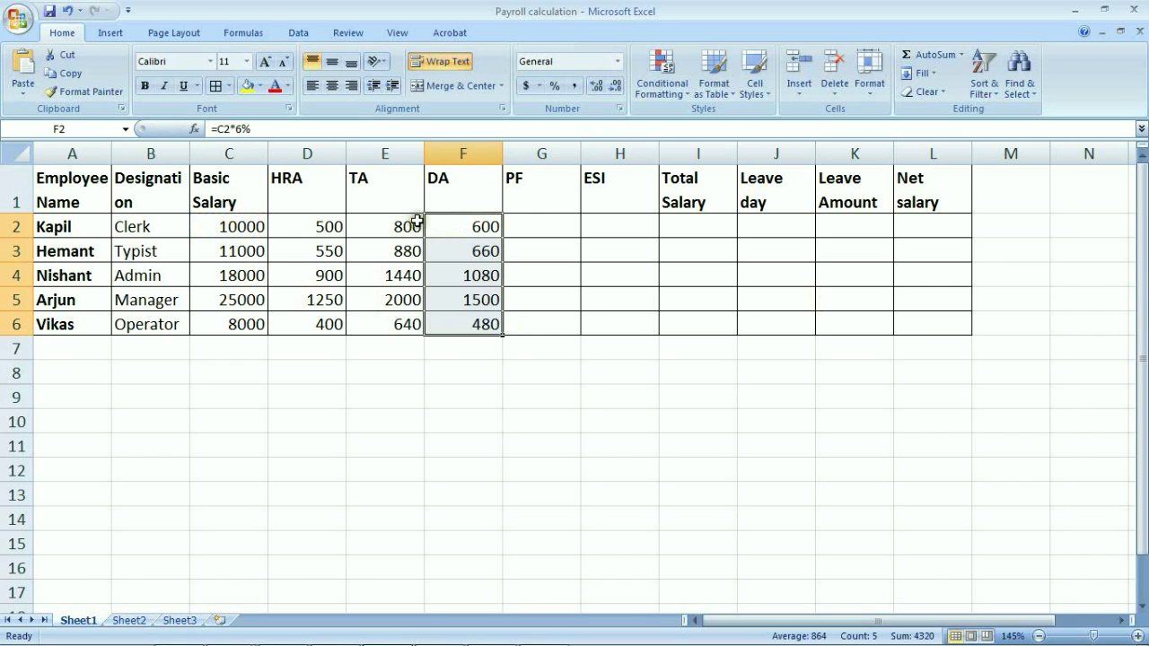
# Fill the PF cells G2:G6 with 3% of basic salary using the formula =C2*3%
pyautogui.moveTo(542, 225); pyautogui.dragTo(543, 317)
pyautogui.write('=')
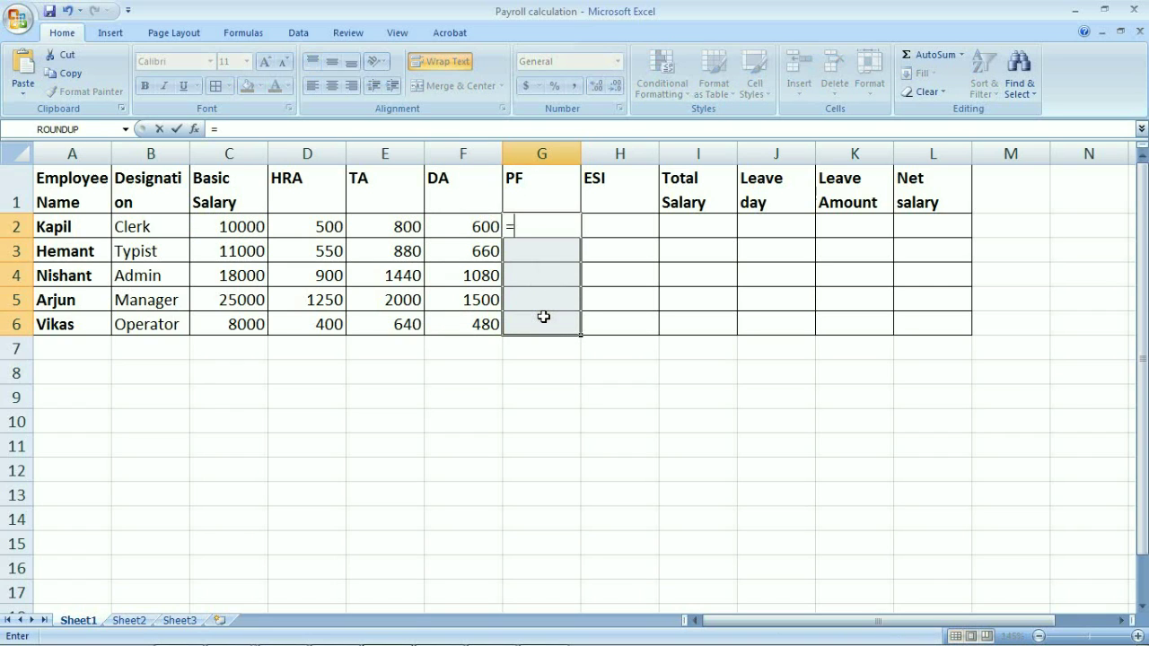
pyautogui.click(249, 227)
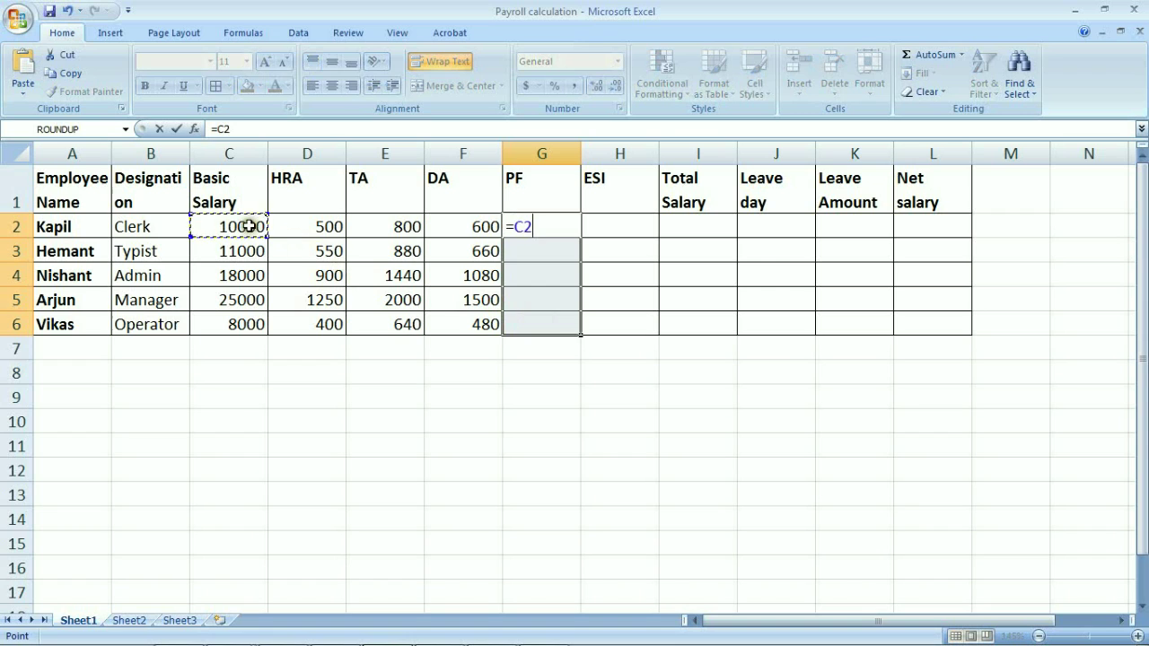
pyautogui.write('*')
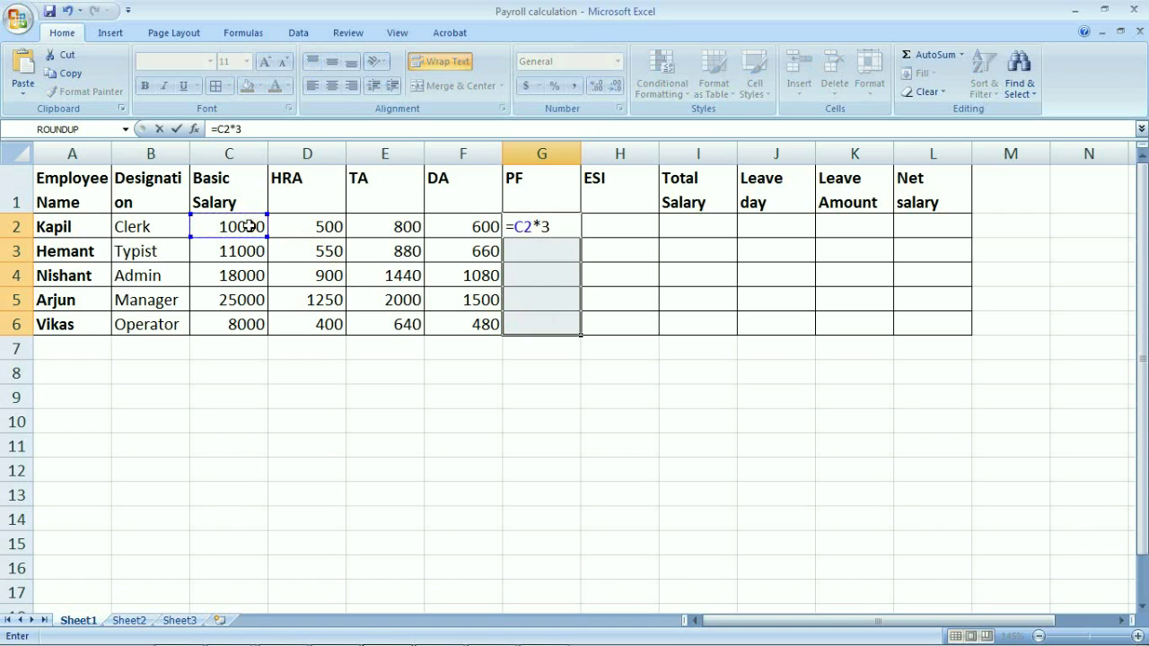
pyautogui.hotkey('ctrl', 'Return')
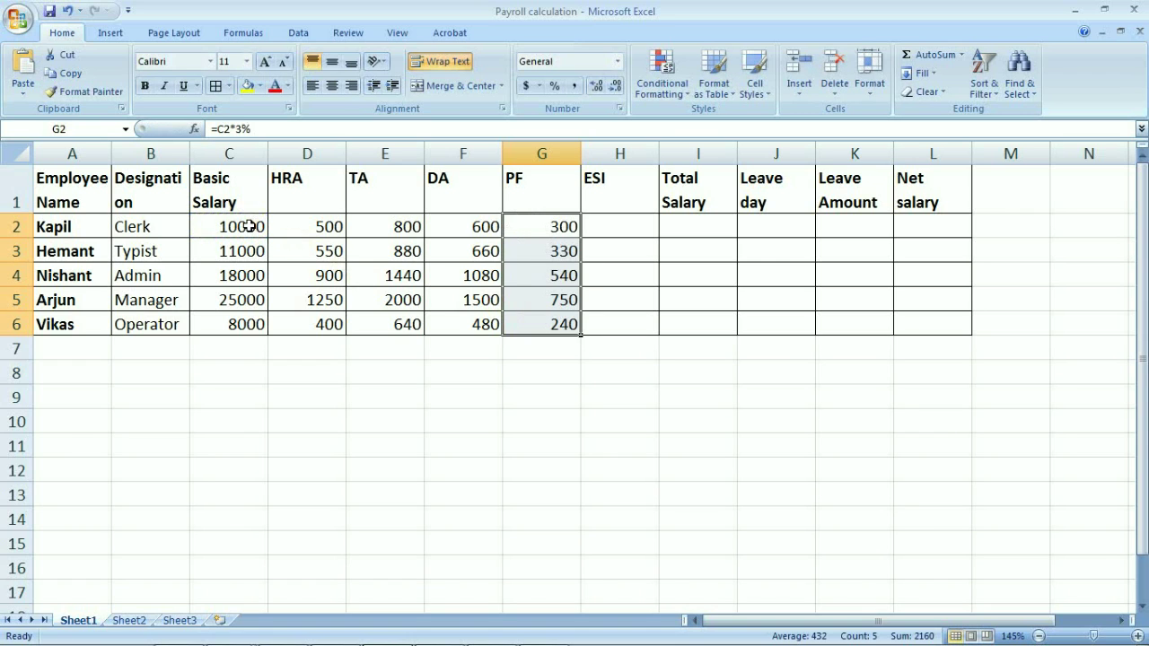
# Fill the ESI cells H2:H6 with 4% of basic salary using the formula =C2*4%
pyautogui.click(630, 227)
pyautogui.moveTo(630, 227); pyautogui.dragTo(626, 320)
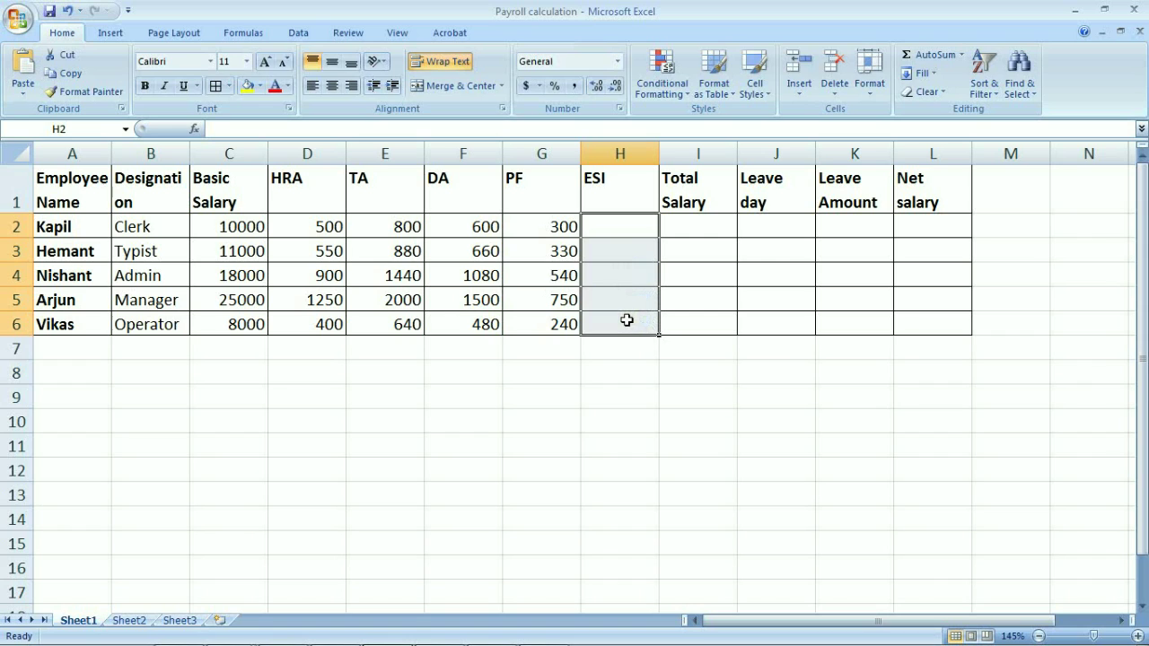
pyautogui.write('=')
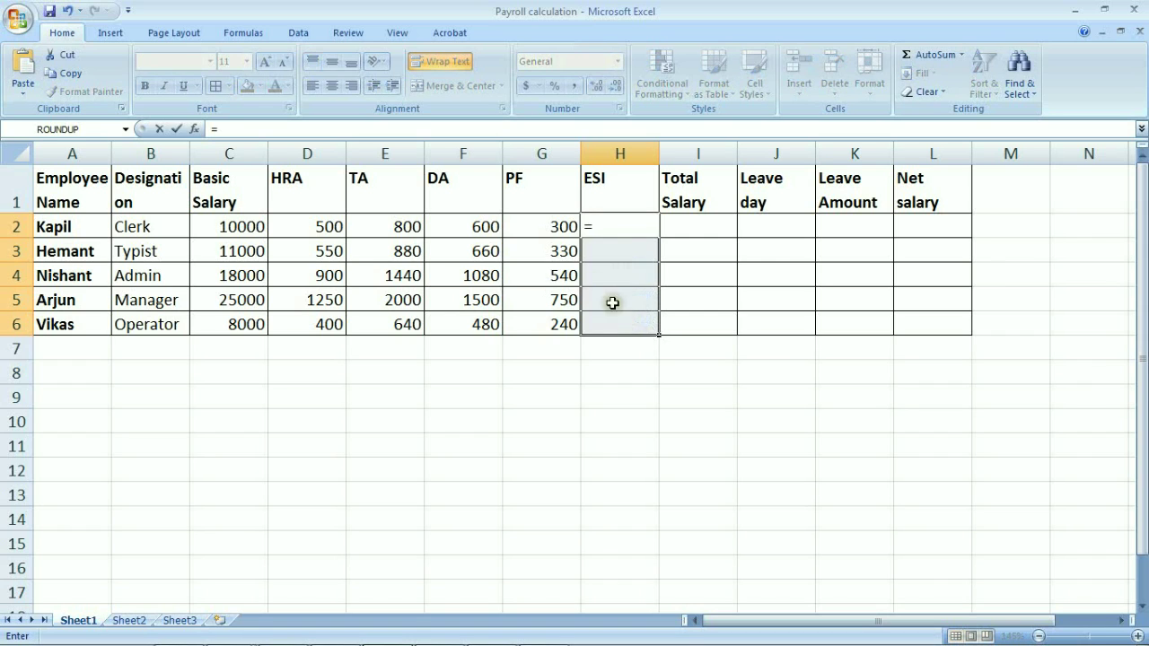
pyautogui.click(224, 225)
pyautogui.write('*')
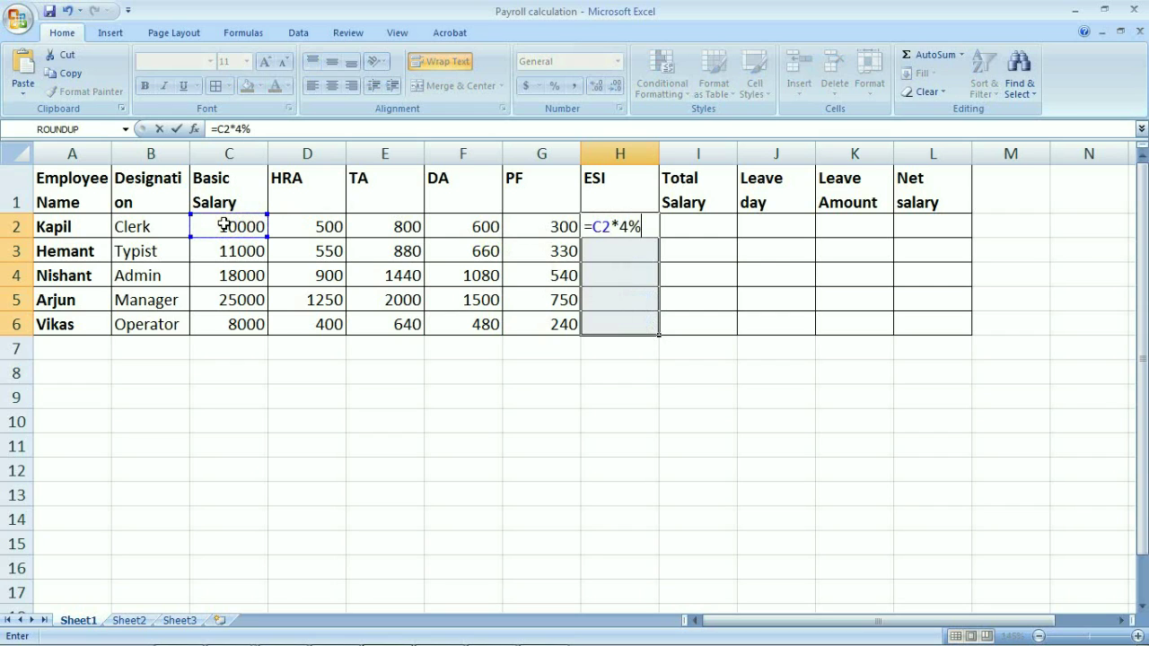
pyautogui.hotkey('ctrl', 'Return')
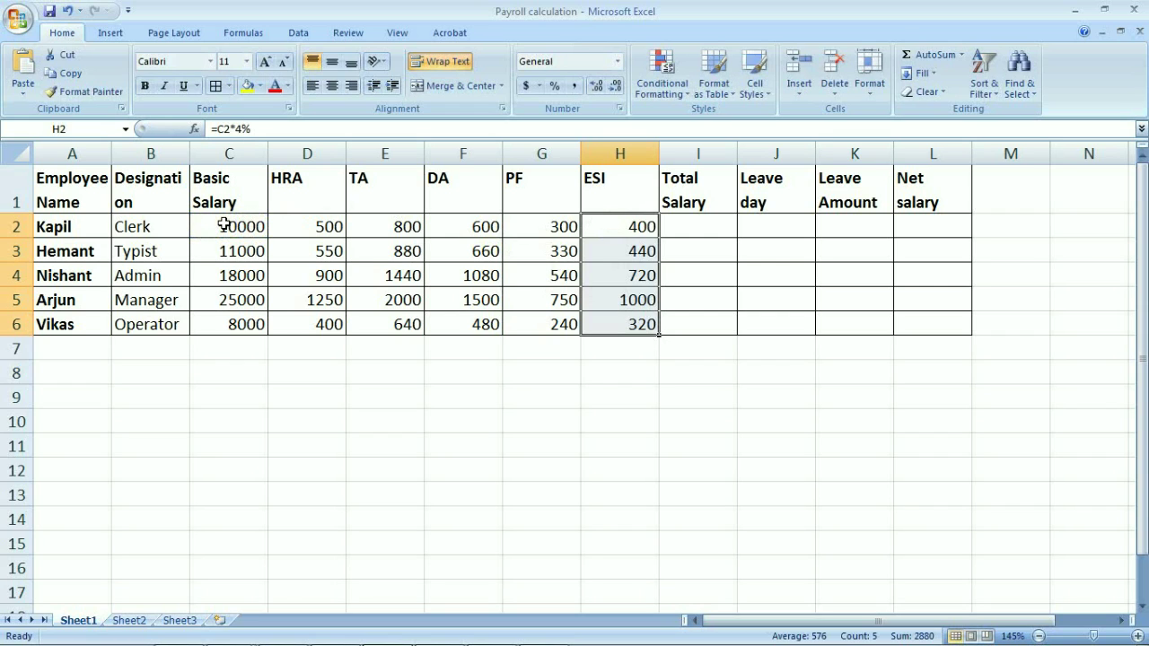
# Fill the Total Salary cells I2:I6 with the formula =C2+D2+E2+F2-G2-H2, adding the allowances and subtracting PF and ESI
pyautogui.moveTo(693, 235); pyautogui.dragTo(706, 321)
pyautogui.write('=')
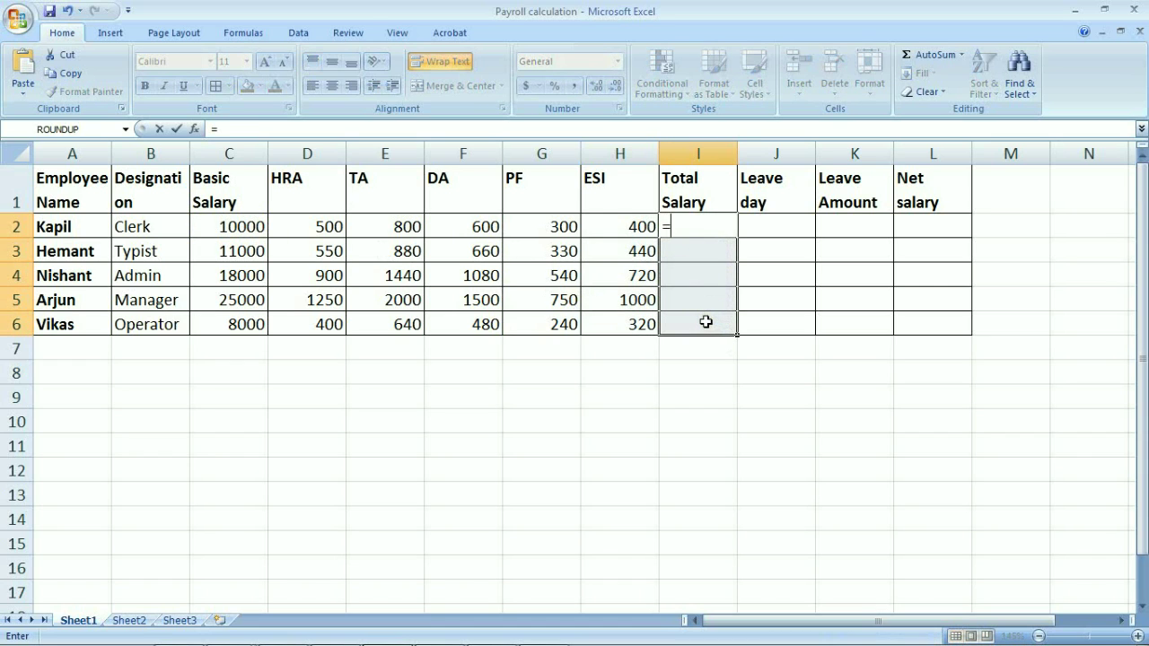
pyautogui.click(250, 230)
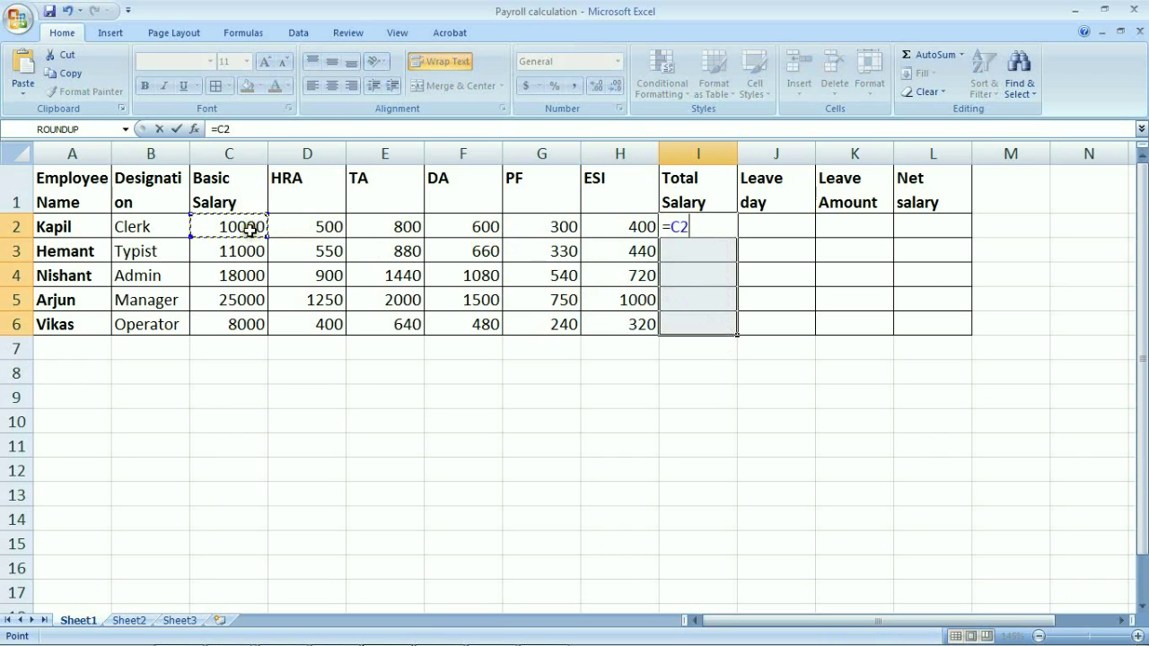
pyautogui.write('+')
pyautogui.click(324, 223)
pyautogui.write('+')
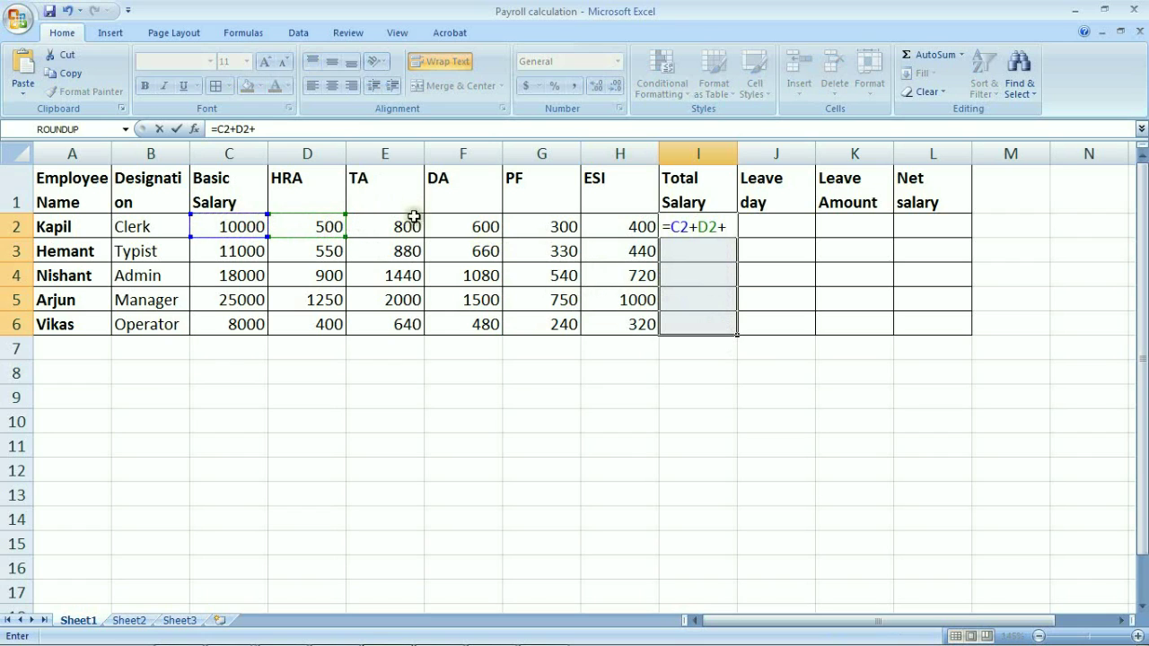
pyautogui.click(386, 224)
pyautogui.write('+')
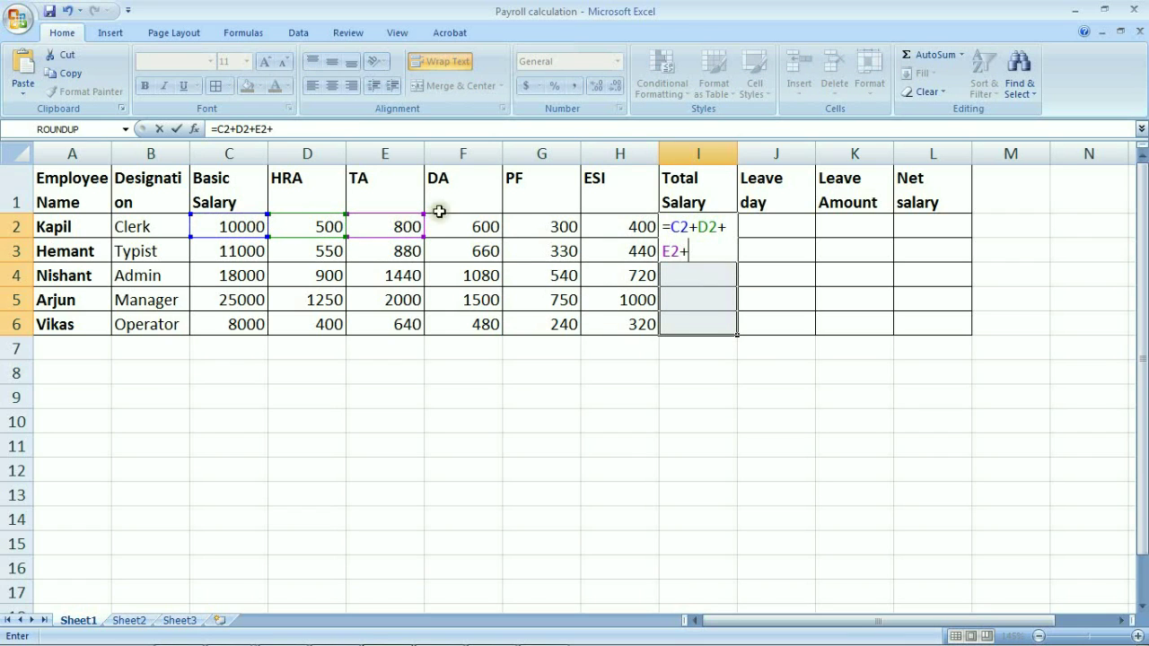
pyautogui.click(470, 225)
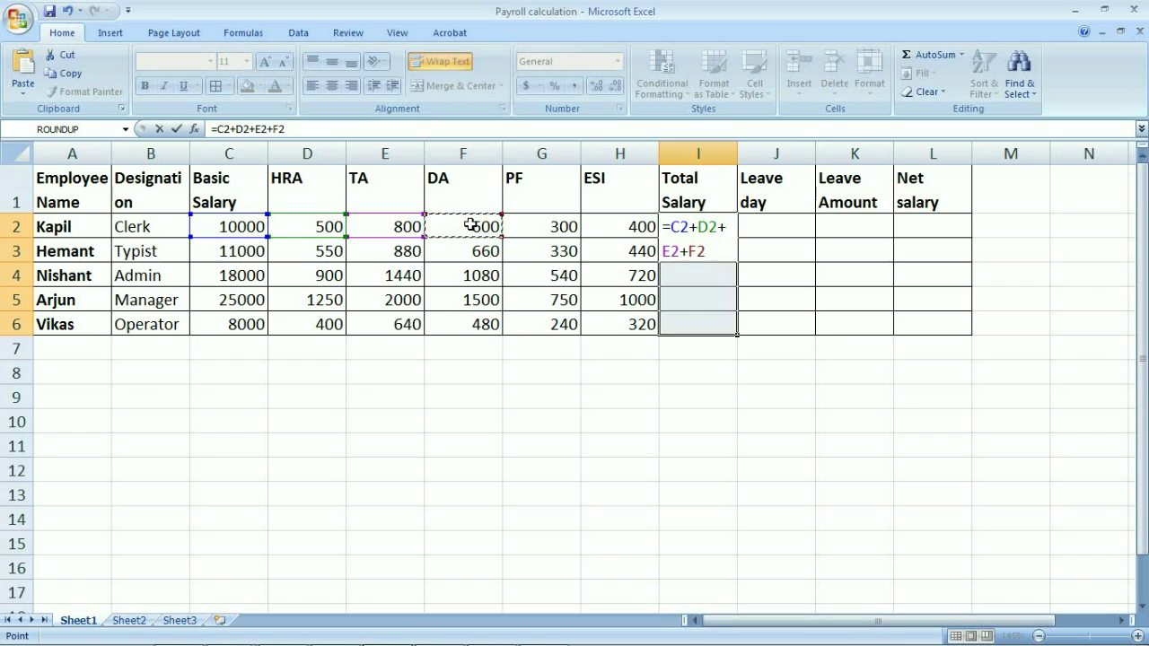
pyautogui.click(546, 231)
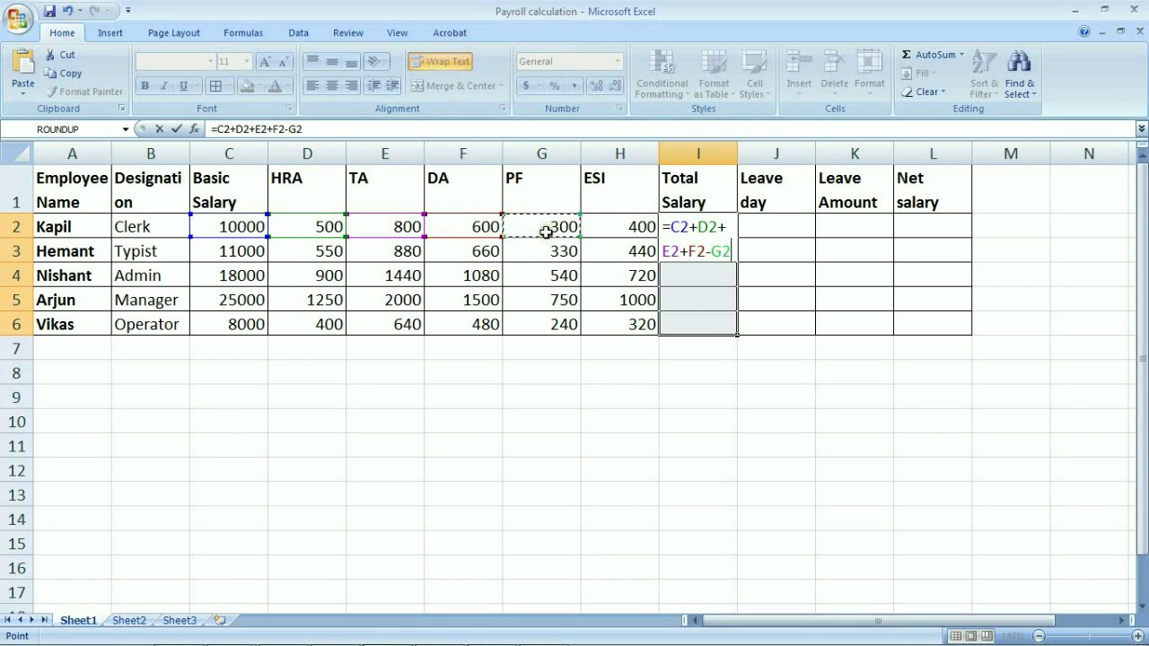
pyautogui.write('-')
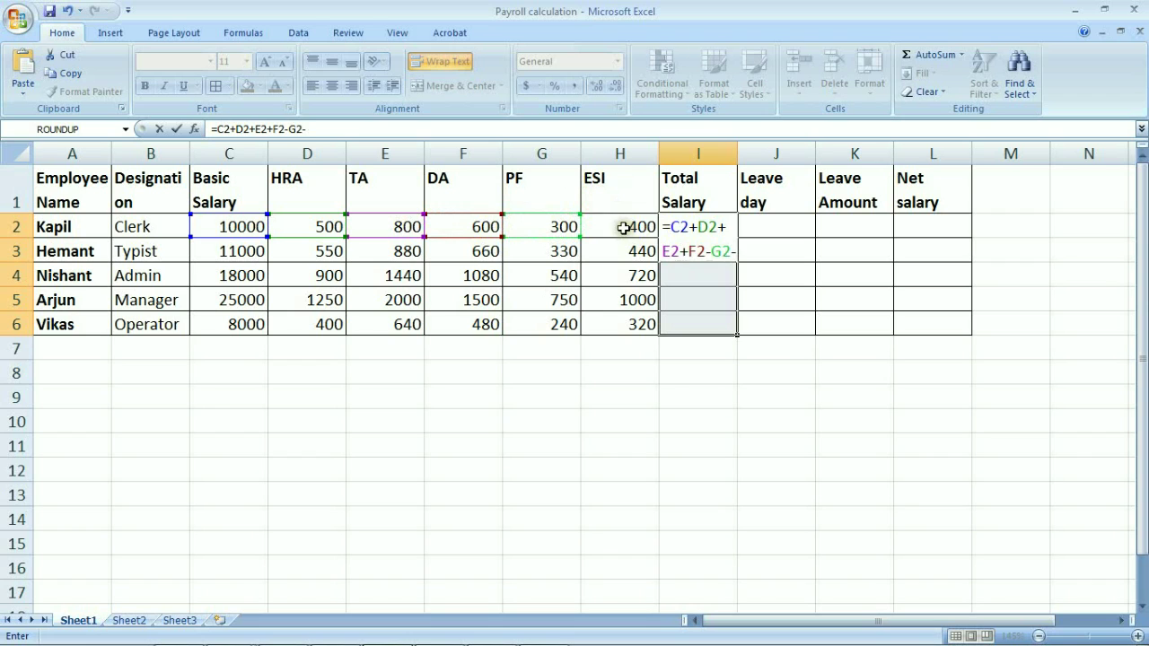
pyautogui.click(623, 228)
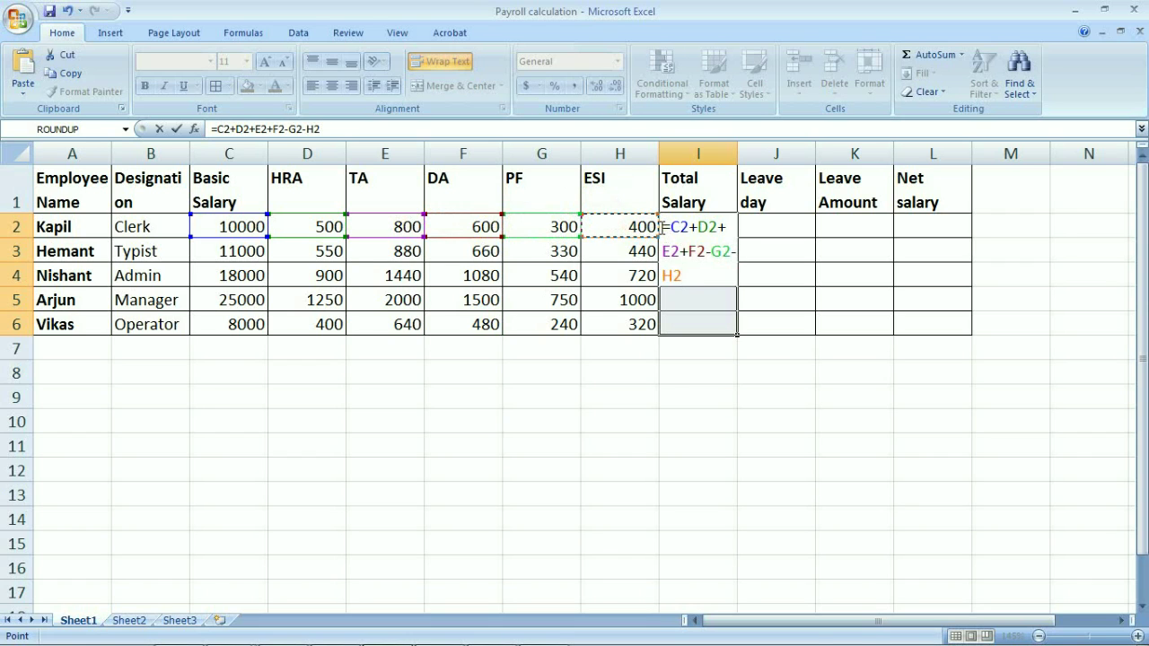
pyautogui.hotkey('ctrl', 'Return')
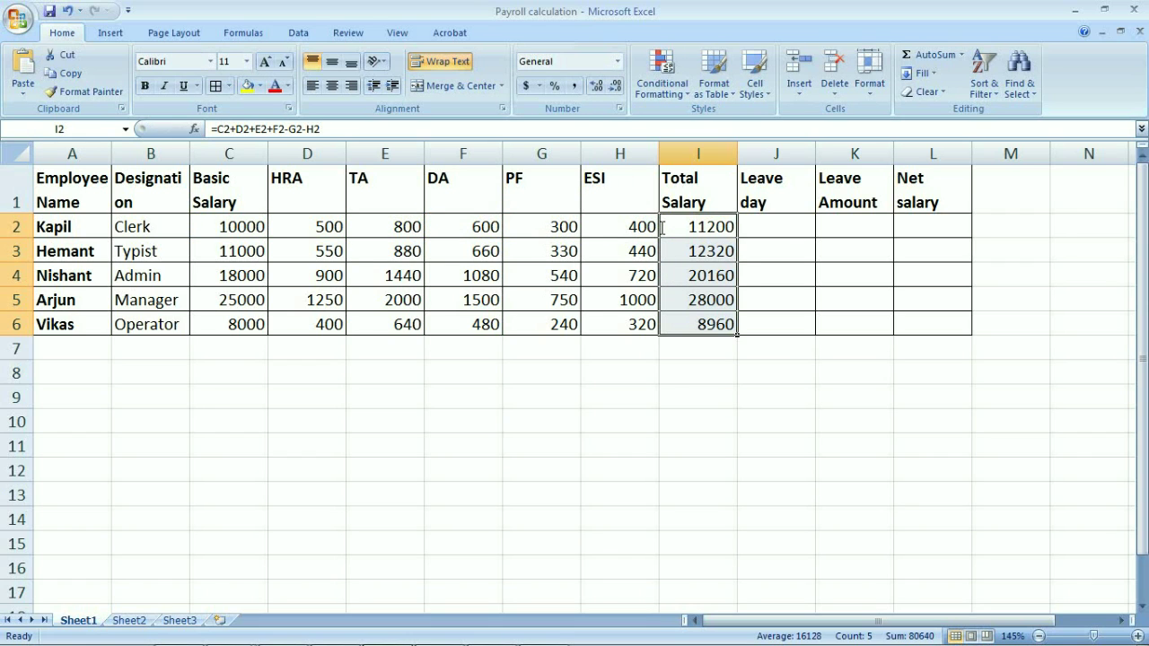
# Enter the leave days 1, 2, 3, 0 and 26 in cells J2:J6
pyautogui.click(770, 224)
pyautogui.write('1')
pyautogui.press('Return')
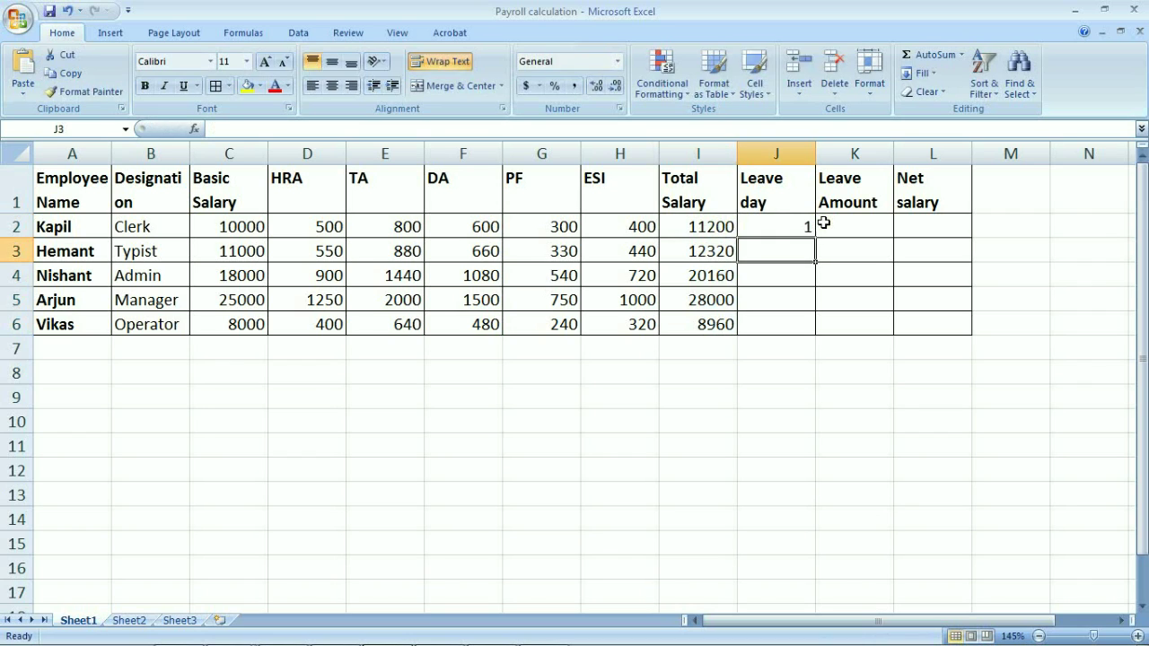
pyautogui.write('2')
pyautogui.press('Return')
pyautogui.write('3')
pyautogui.press('Return')
pyautogui.write('0')
pyautogui.press('Return')
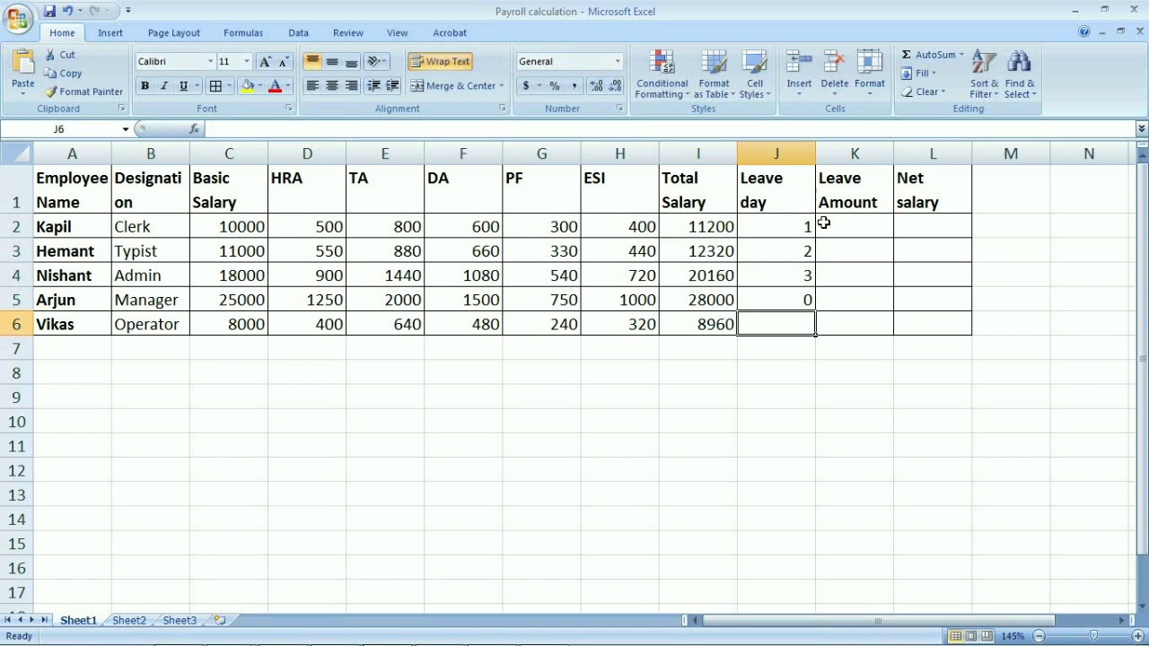
pyautogui.write('26')
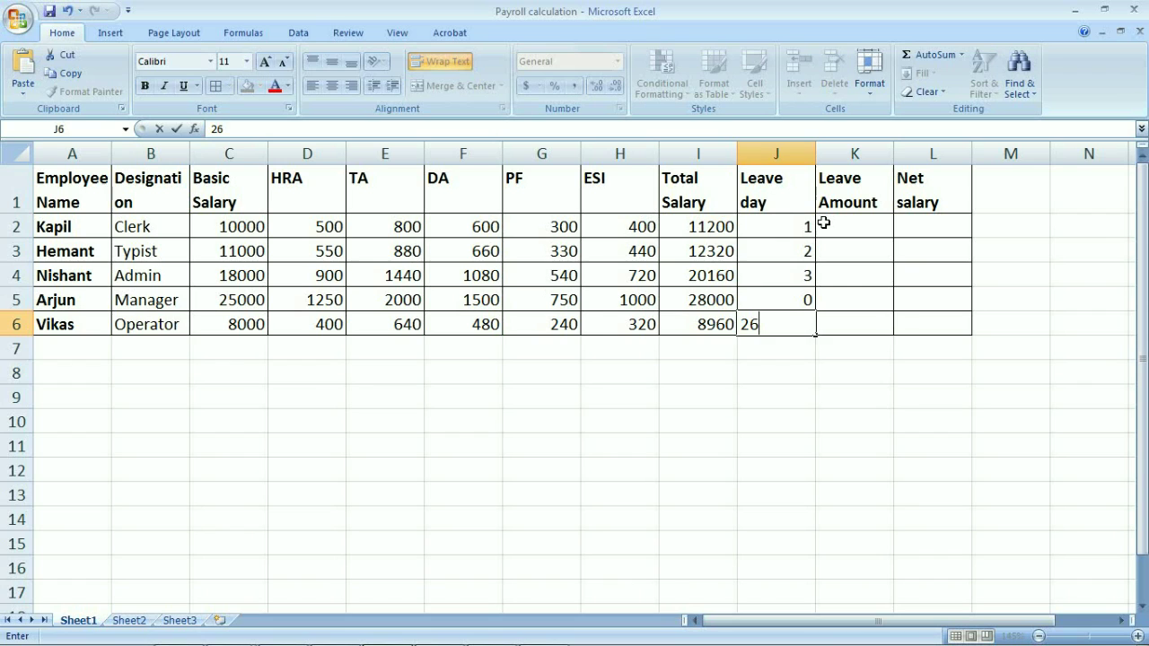
pyautogui.press('Tab')
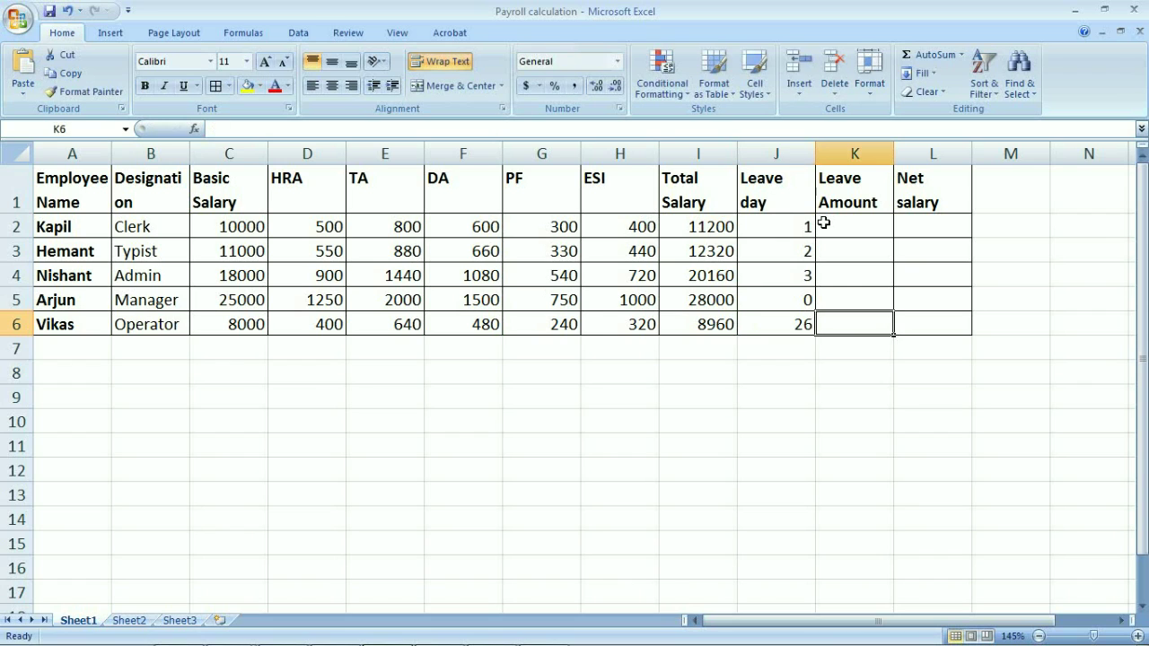
# Fill the Leave Amount cells K2:K6 with the formula =I2/26*J2, then compare the last employee's leave amount with the total salary
pyautogui.click(853, 228)
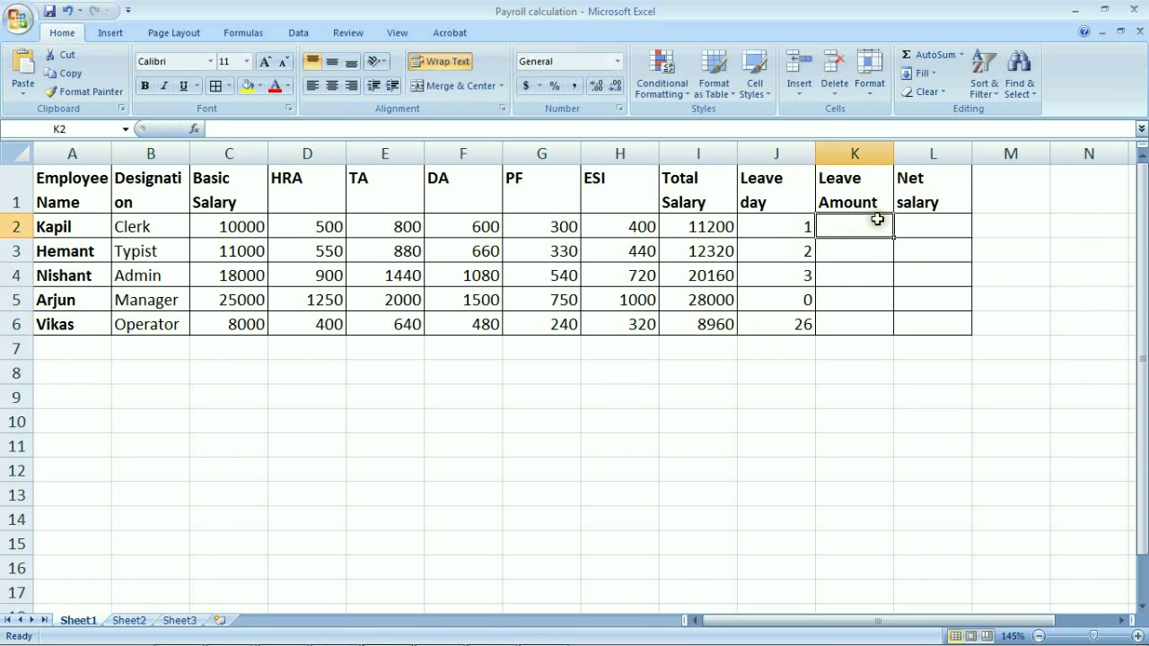
pyautogui.moveTo(873, 219); pyautogui.dragTo(868, 319)
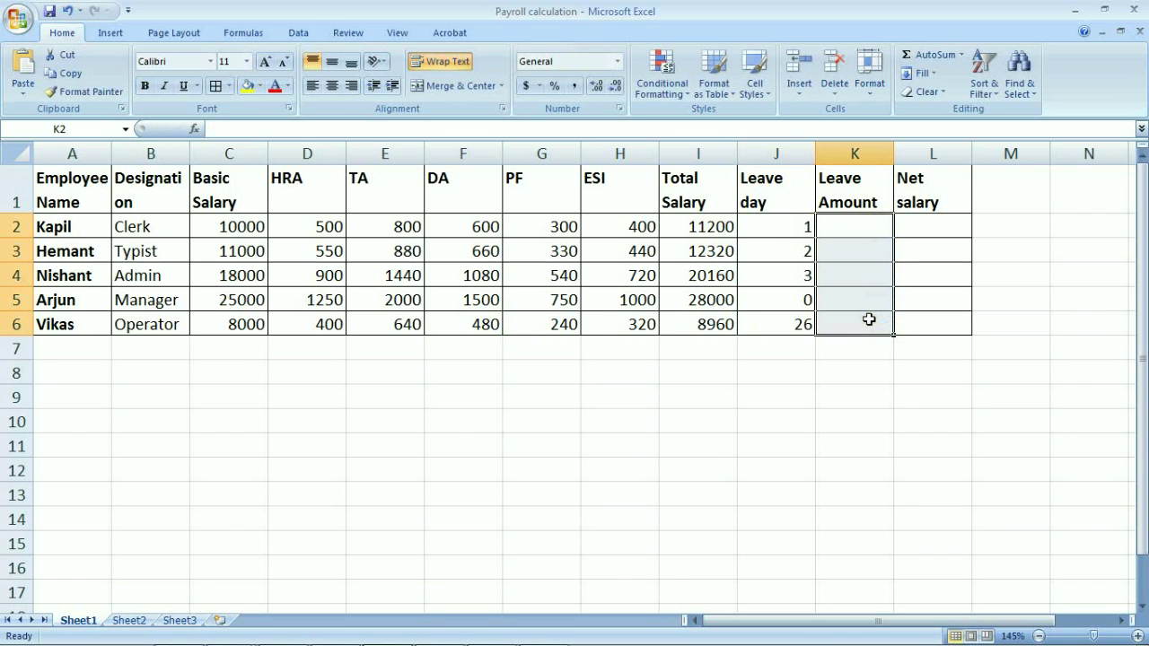
pyautogui.write('=')
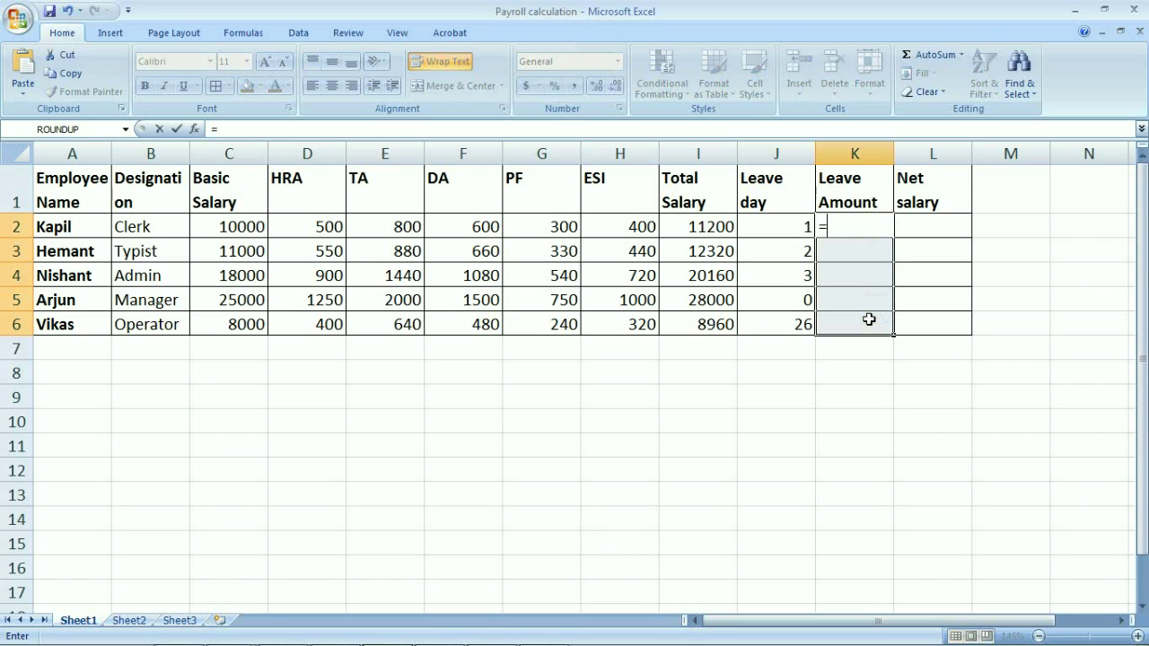
pyautogui.click(706, 225)
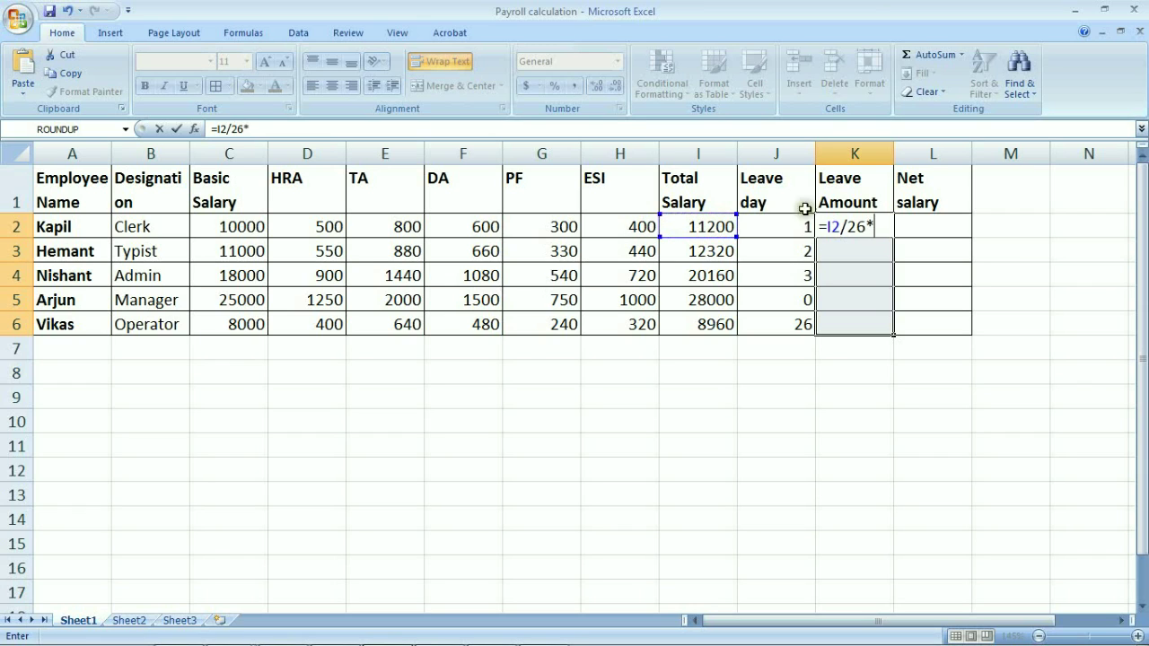
pyautogui.click(773, 225)
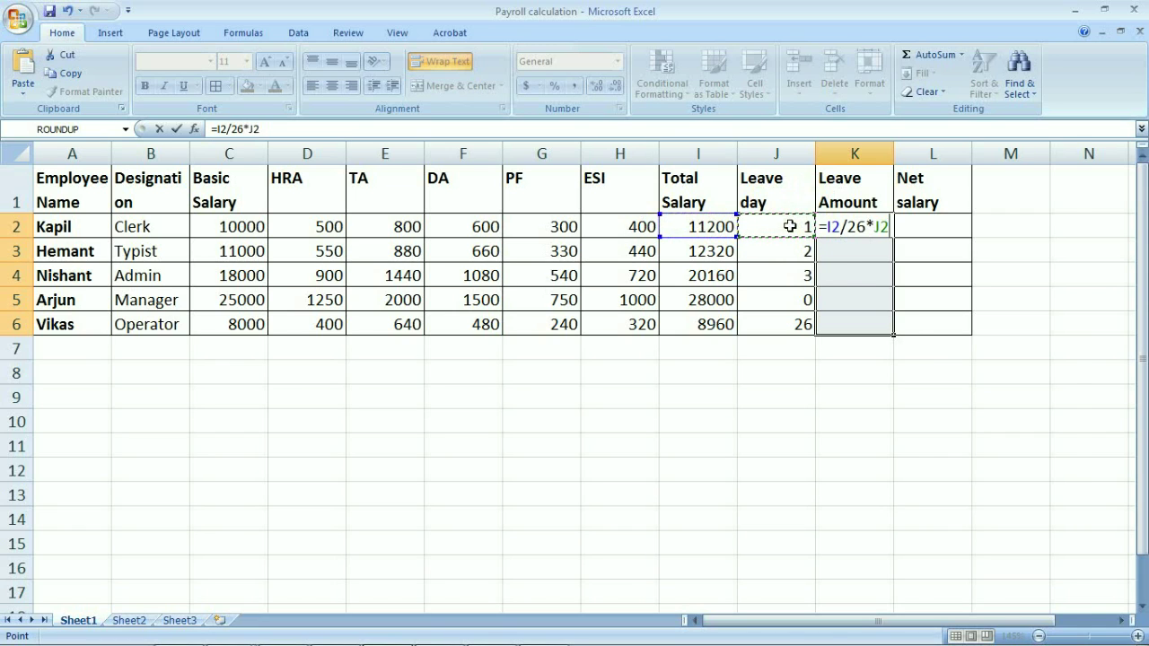
pyautogui.hotkey('ctrl', 'Return')
pyautogui.click(764, 344)
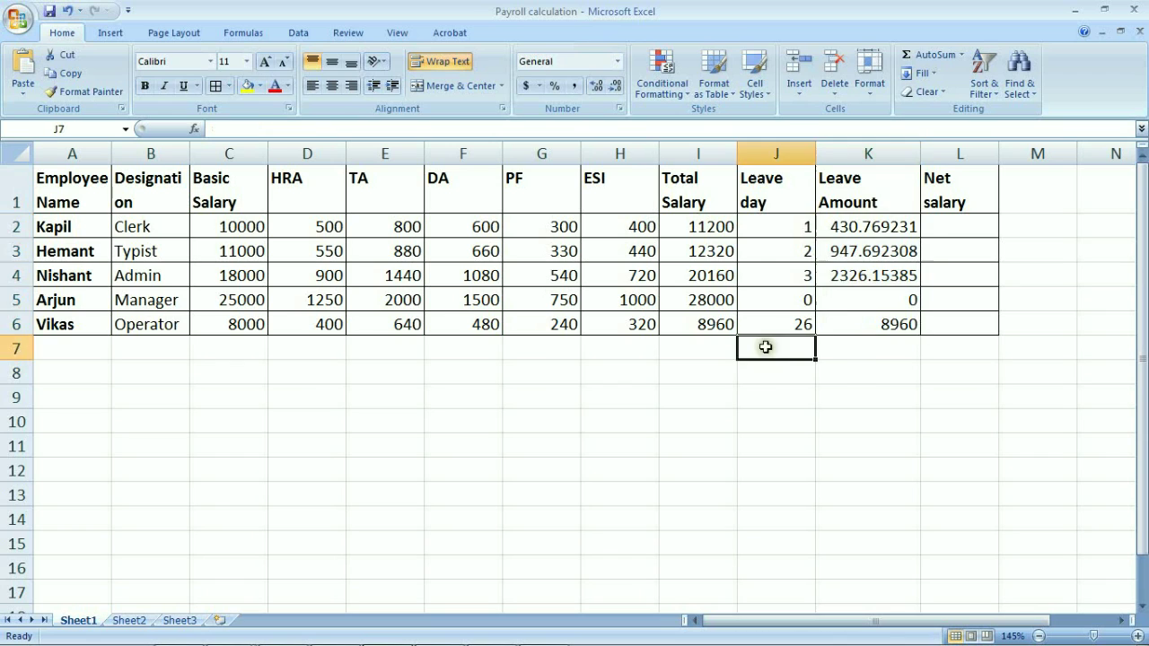
pyautogui.click(718, 323)
pyautogui.click(882, 325)
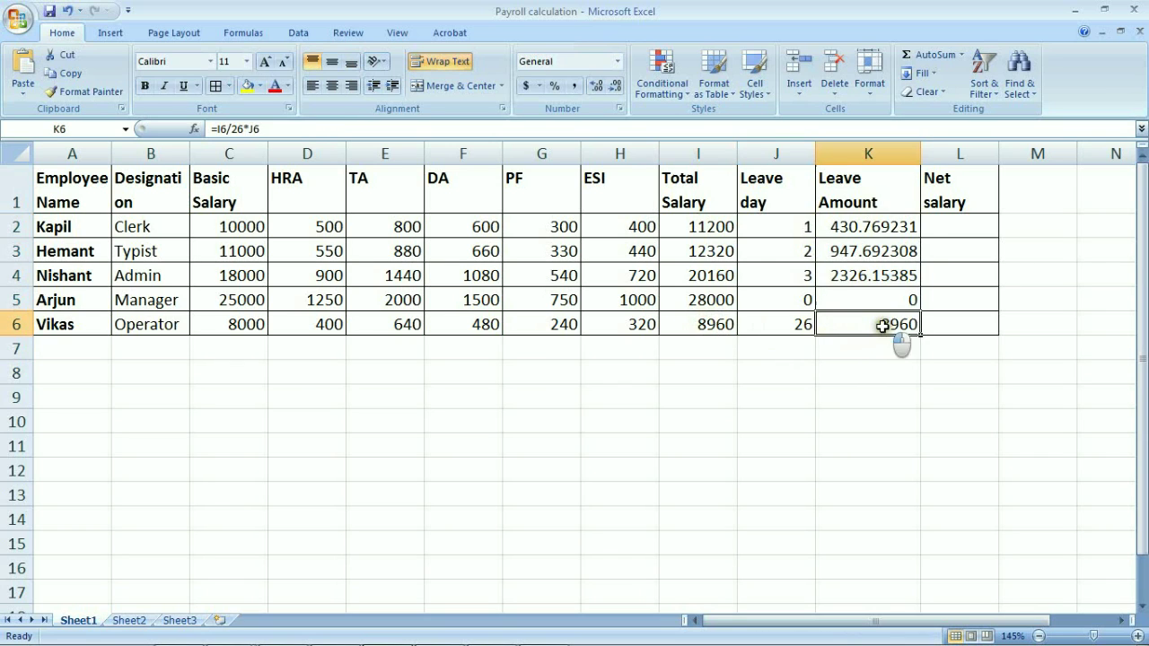
pyautogui.click(709, 325)
# Fill the Net salary cells L2:L6 with total salary minus leave amount using the formula =I2-K2
pyautogui.click(974, 230)
pyautogui.moveTo(974, 229); pyautogui.dragTo(974, 323)
pyautogui.write('=')
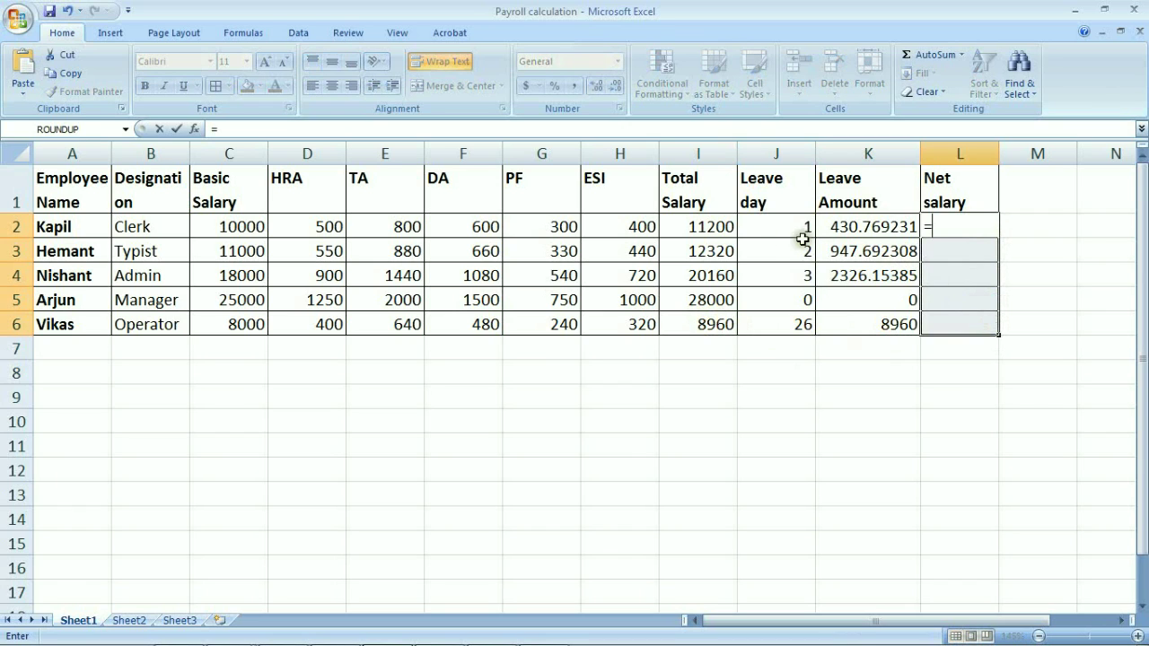
pyautogui.click(715, 228)
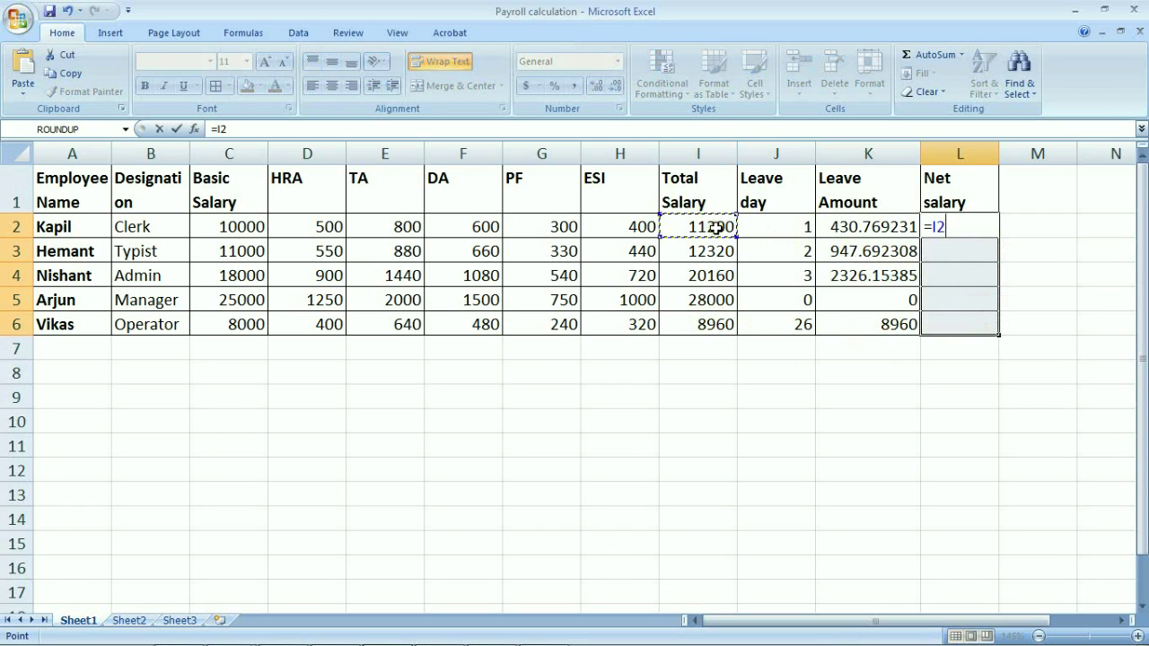
pyautogui.write('-')
pyautogui.click(848, 226)
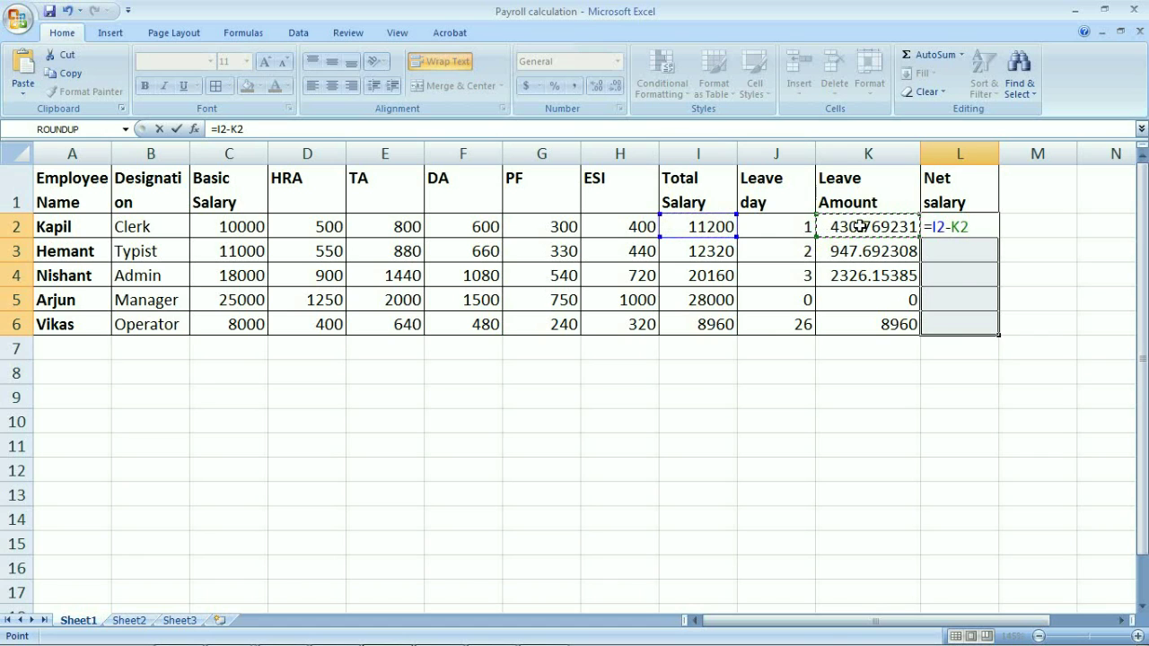
pyautogui.hotkey('ctrl', 'Return')
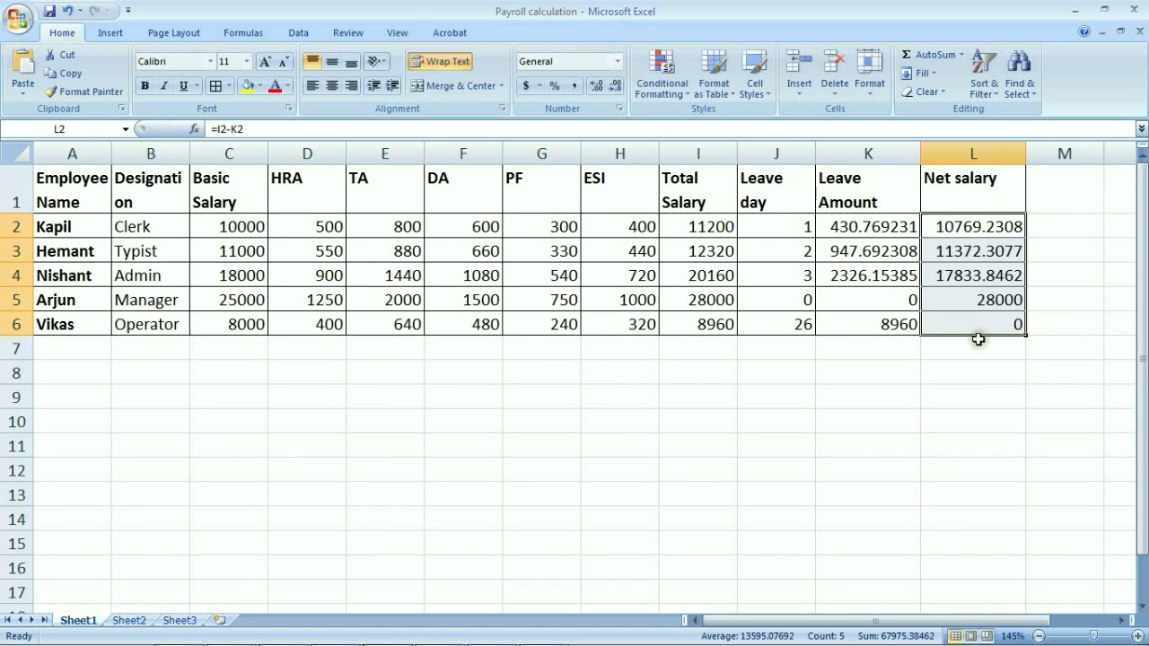
# Format the header row A1:L1 with a yellow fill and red font colour
pyautogui.moveTo(106, 180); pyautogui.dragTo(947, 205)
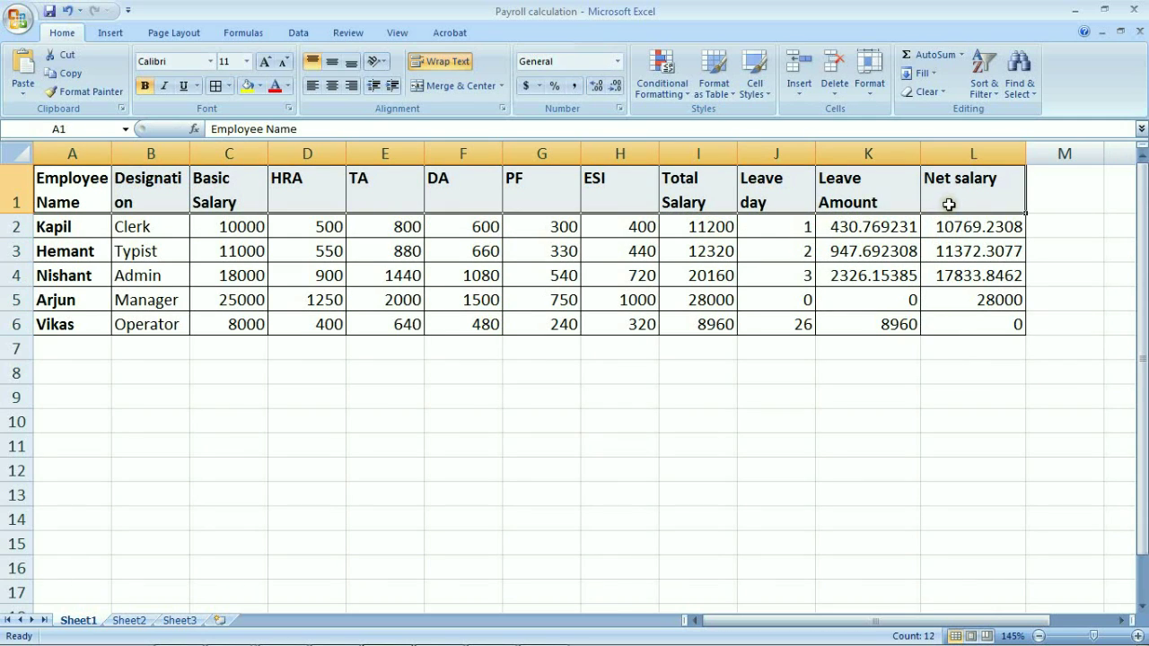
pyautogui.click(246, 85)
pyautogui.click(274, 85)
pyautogui.click(810, 414)
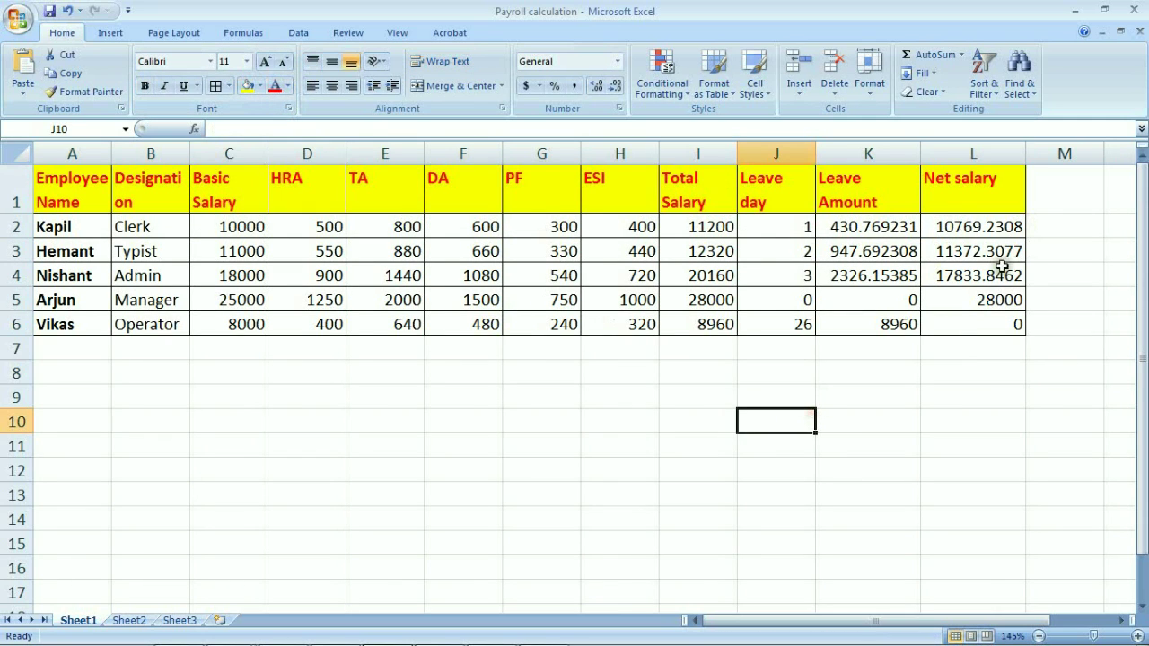
# Switch to the Payroll document in Word and highlight the Q-2 heading about calculating net salary using criteria
pyautogui.hotkey('alt', 'Tab')
pyautogui.scroll(-6, 607, 316)
pyautogui.moveTo(265, 205); pyautogui.dragTo(670, 203)
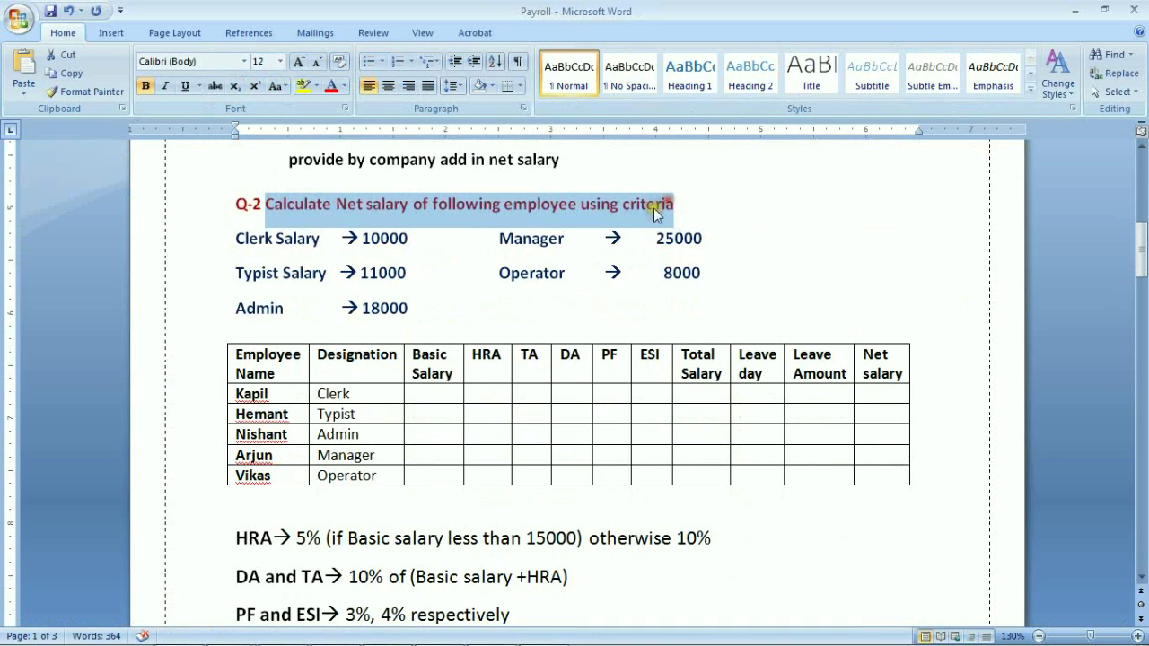
# Highlight the Q-2 designation salaries, then switch to Excel and start the Basic Salary formula in C2 with =IF(B2="clerk",10000 followed by a nested IF
pyautogui.moveTo(235, 239); pyautogui.dragTo(391, 312)
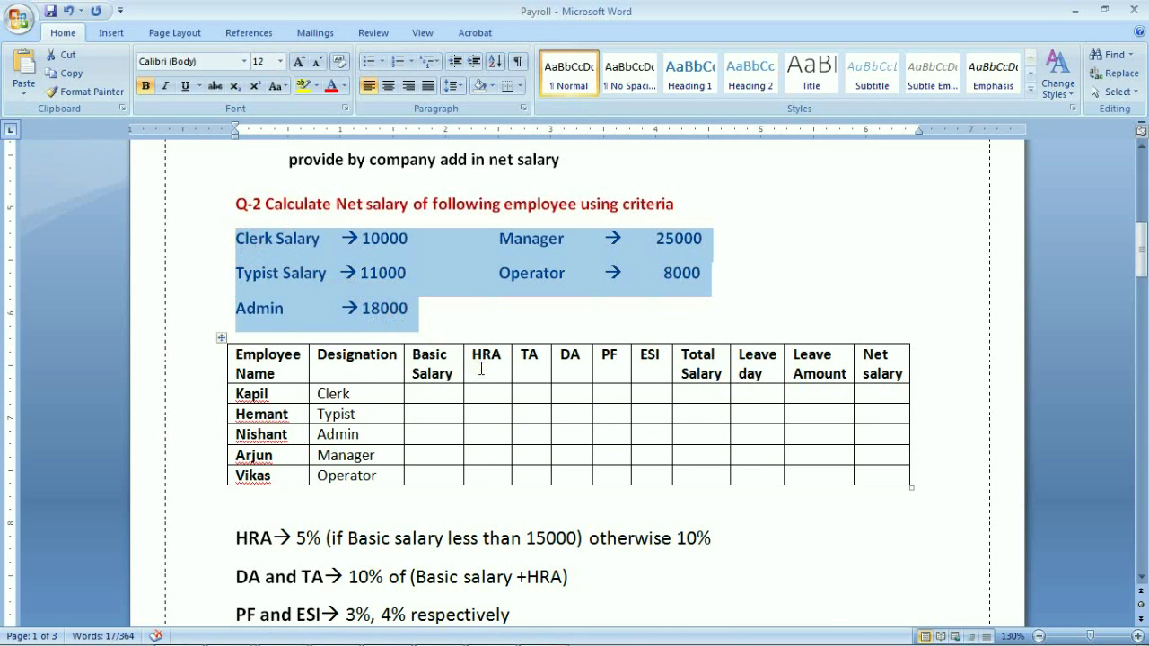
pyautogui.hotkey('alt', 'Tab')
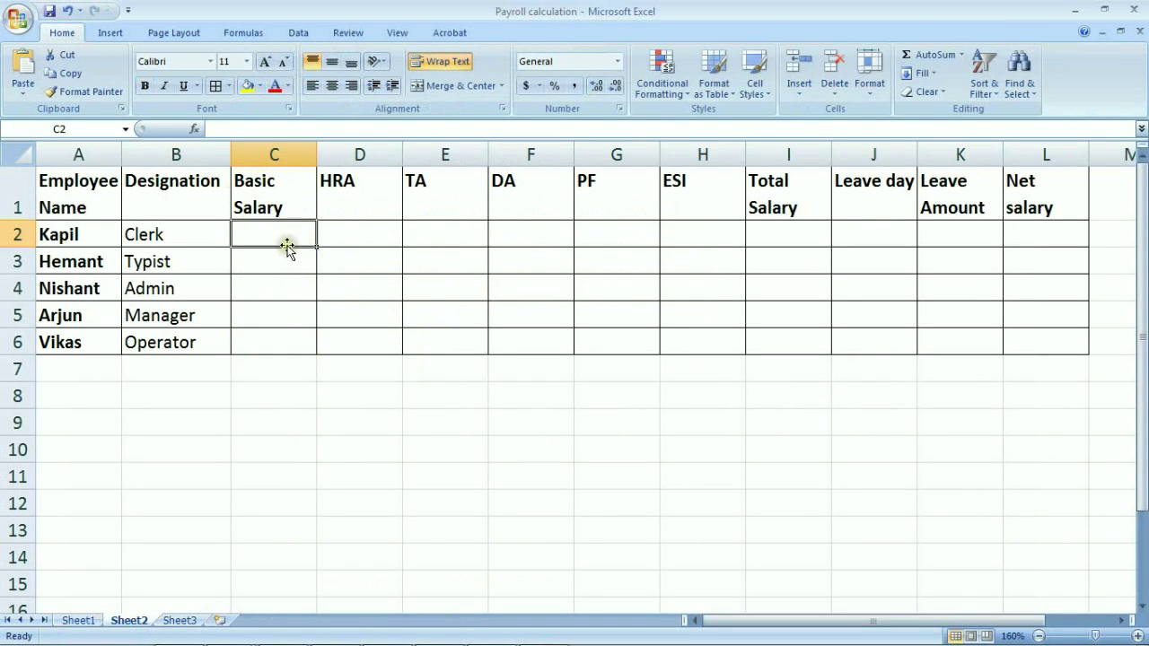
pyautogui.moveTo(297, 238); pyautogui.dragTo(282, 334)
pyautogui.write('=')
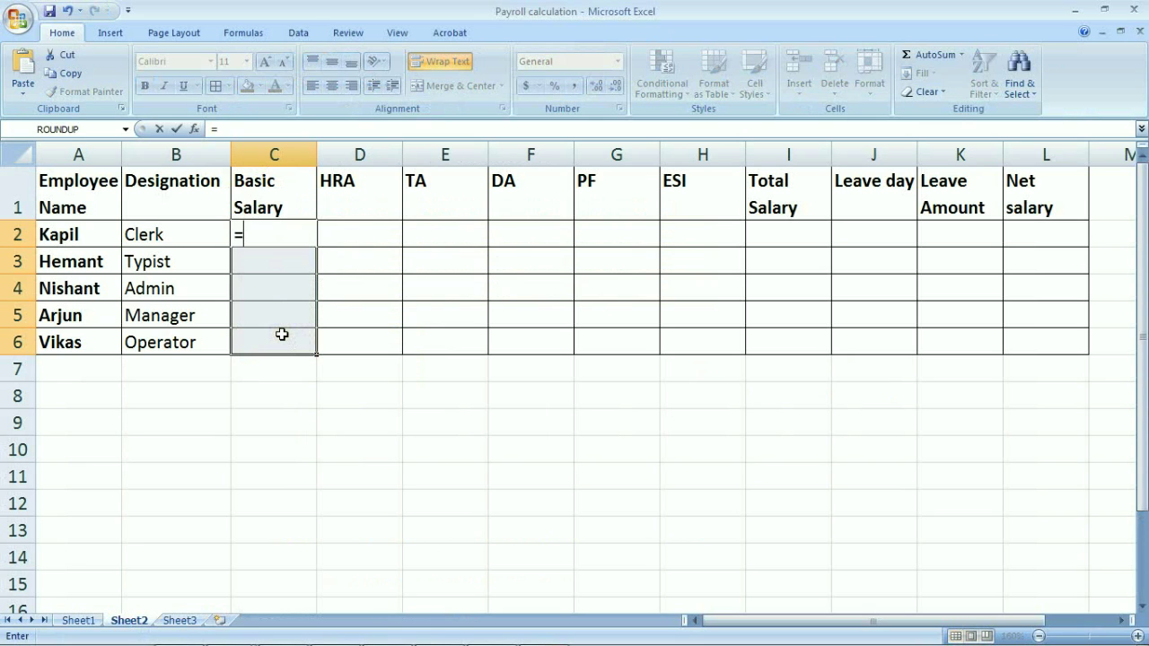
pyautogui.write('if')
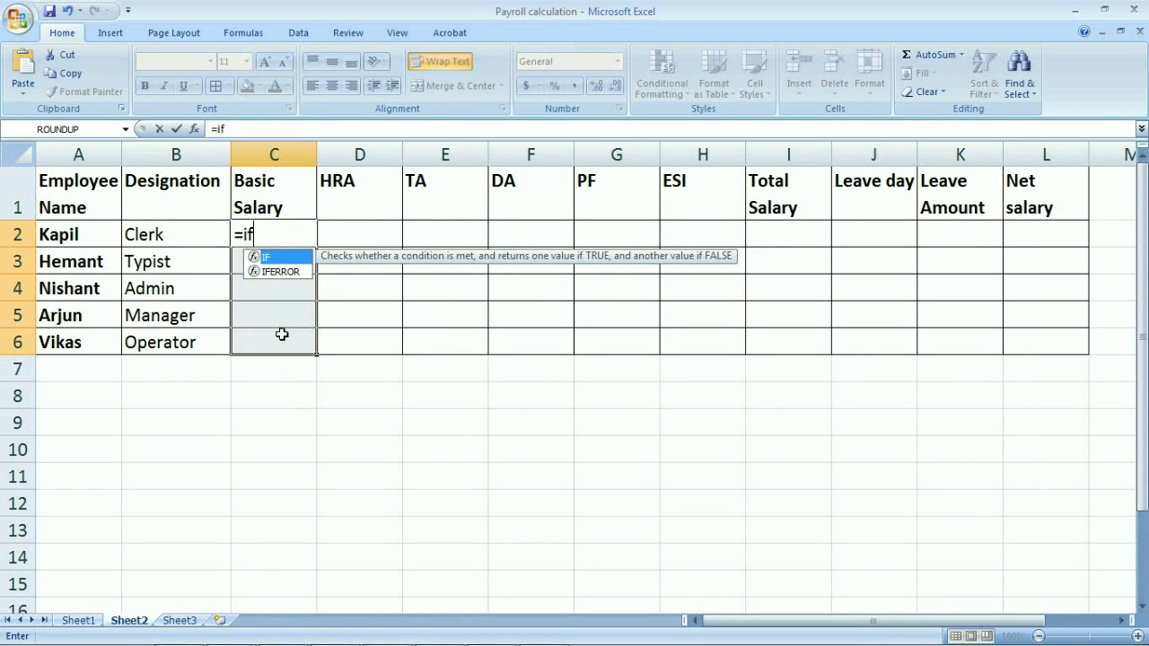
pyautogui.write('(')
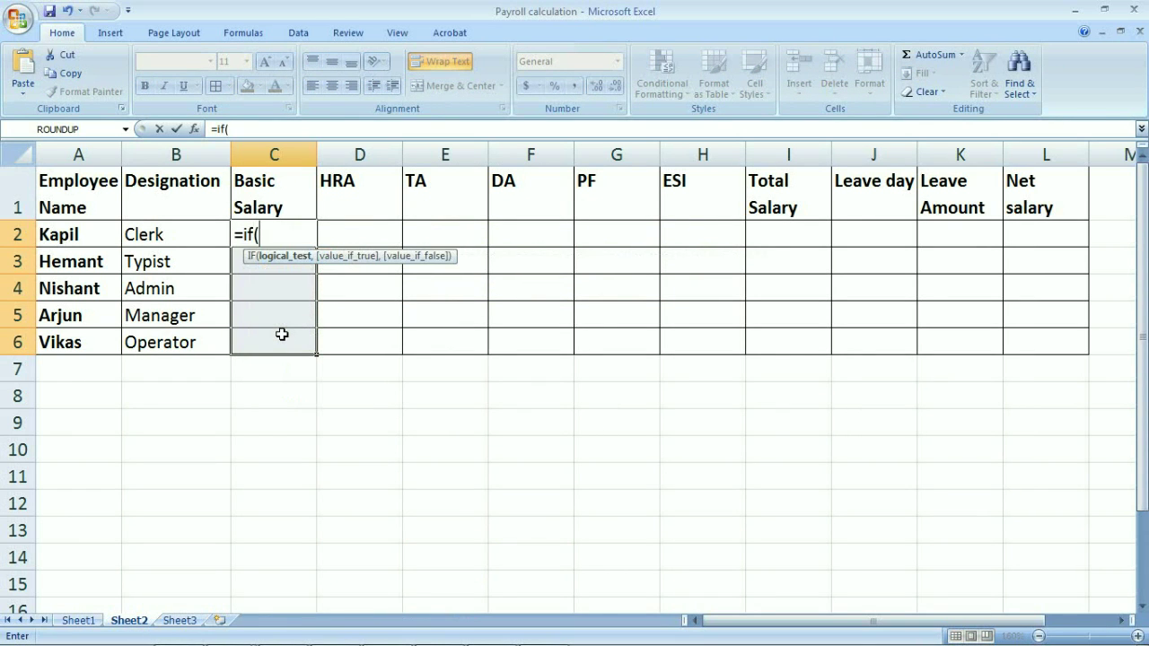
pyautogui.click(152, 235)
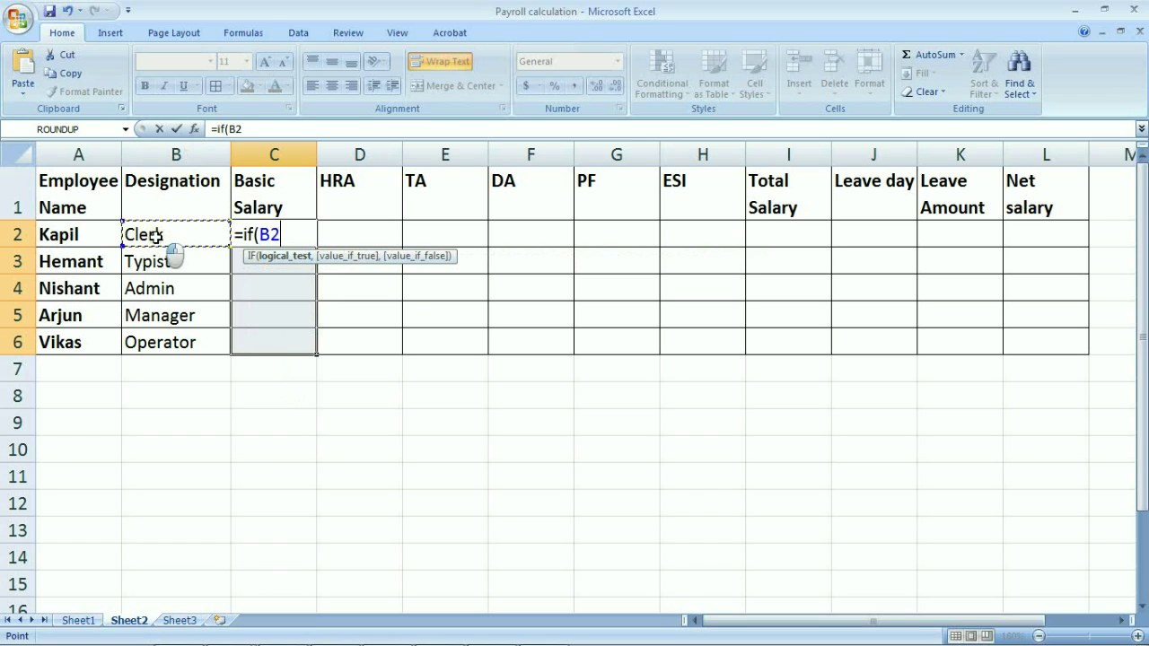
pyautogui.write('="cl')
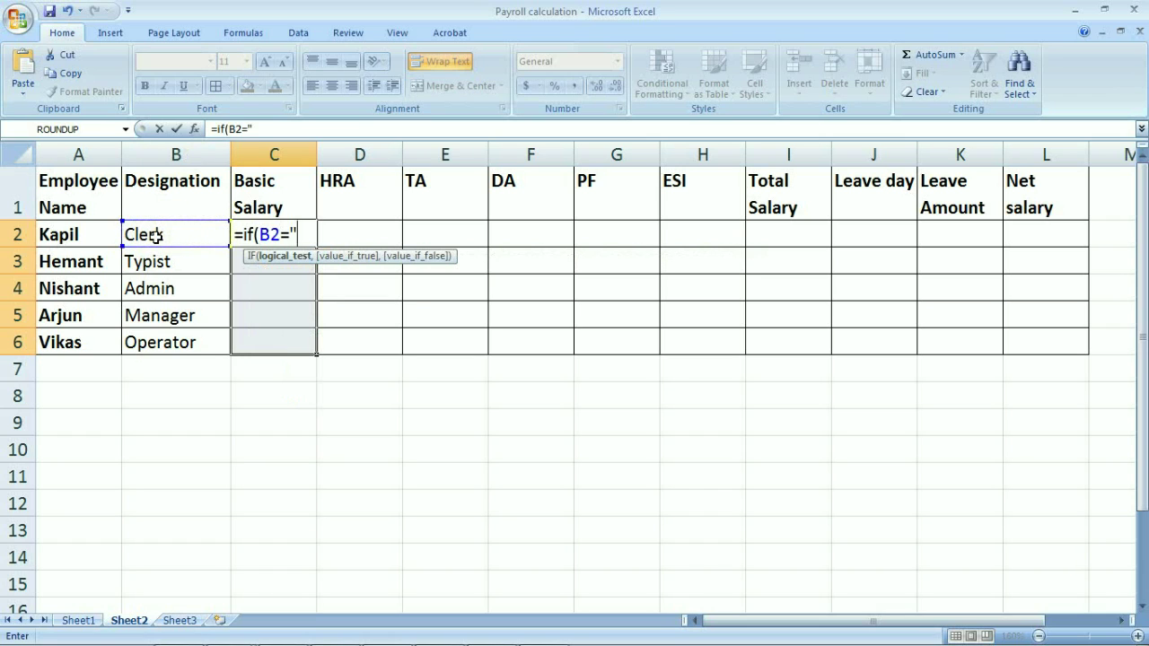
pyautogui.write('e')
pyautogui.press('BackSpace')
pyautogui.write('erk')
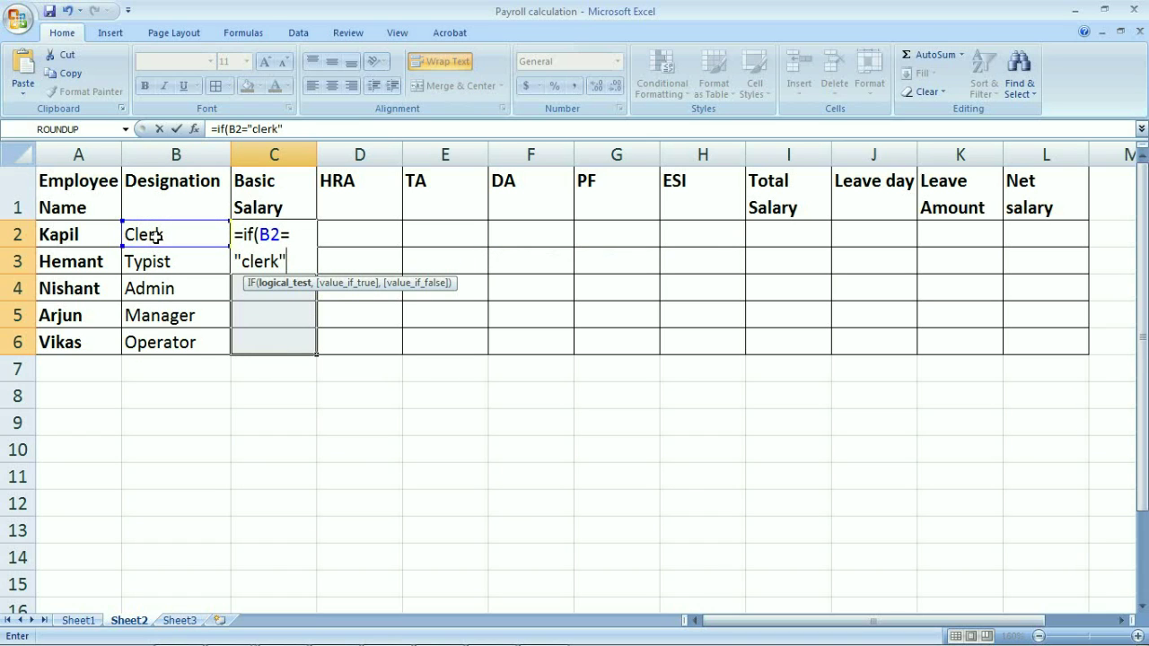
pyautogui.write('",')
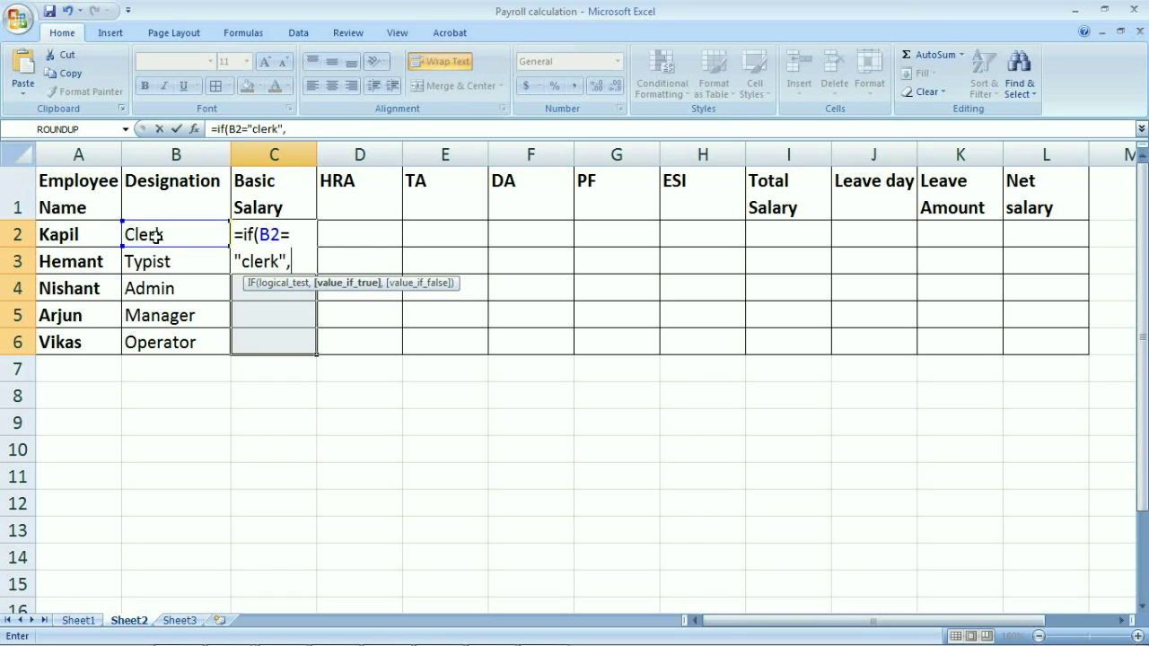
pyautogui.write('100')
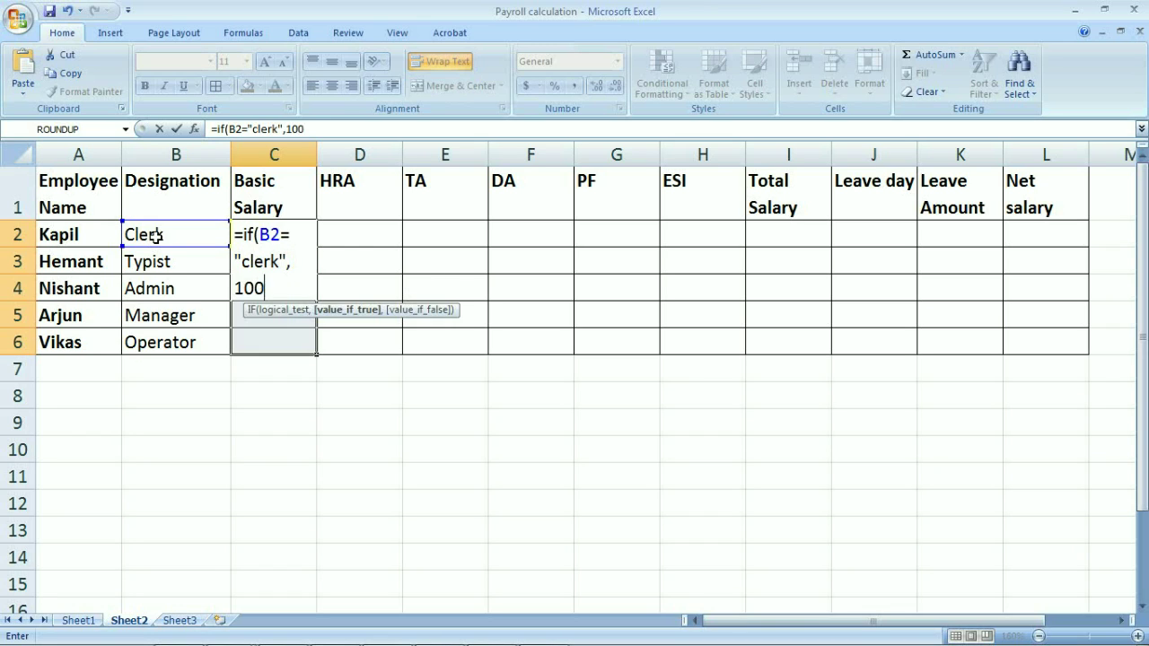
pyautogui.write('00,if')
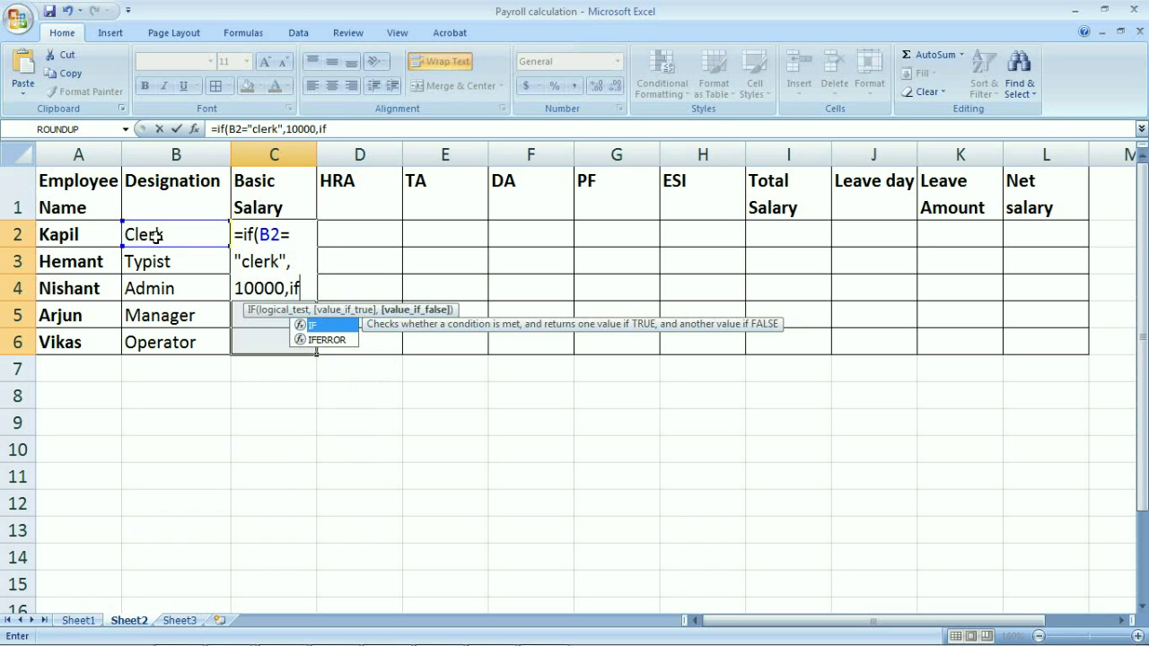
# Extend the C2 formula with nested IF conditions returning 11000 for "typist" and 18000 for "admin"
pyautogui.write('(b2="typi')
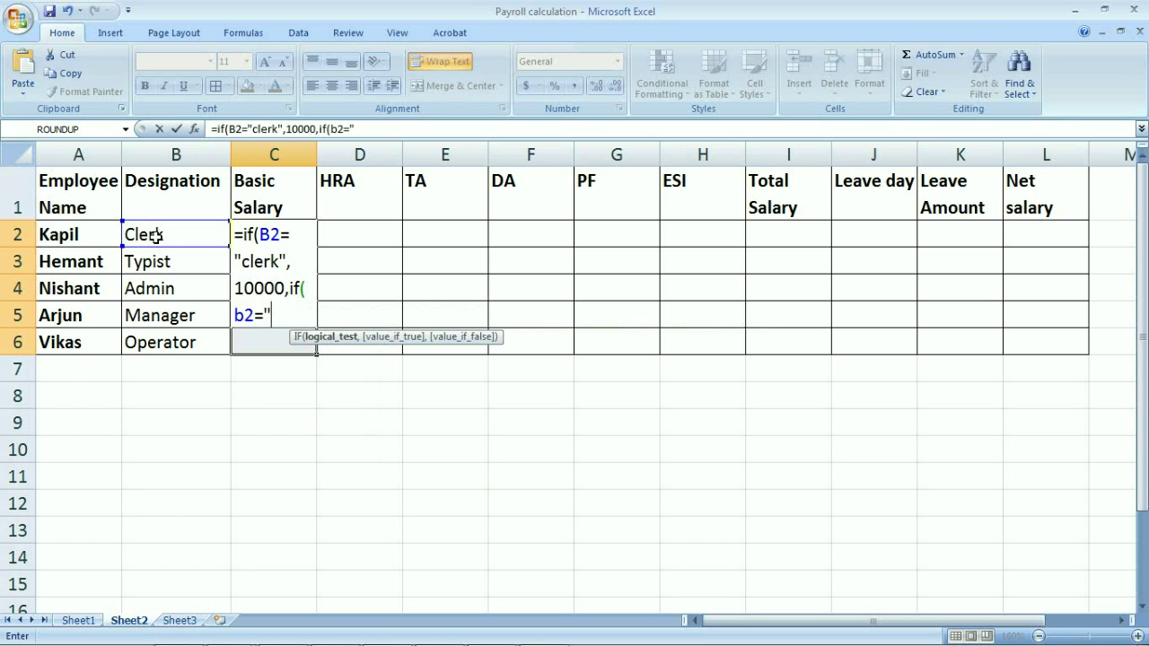
pyautogui.write('st",')
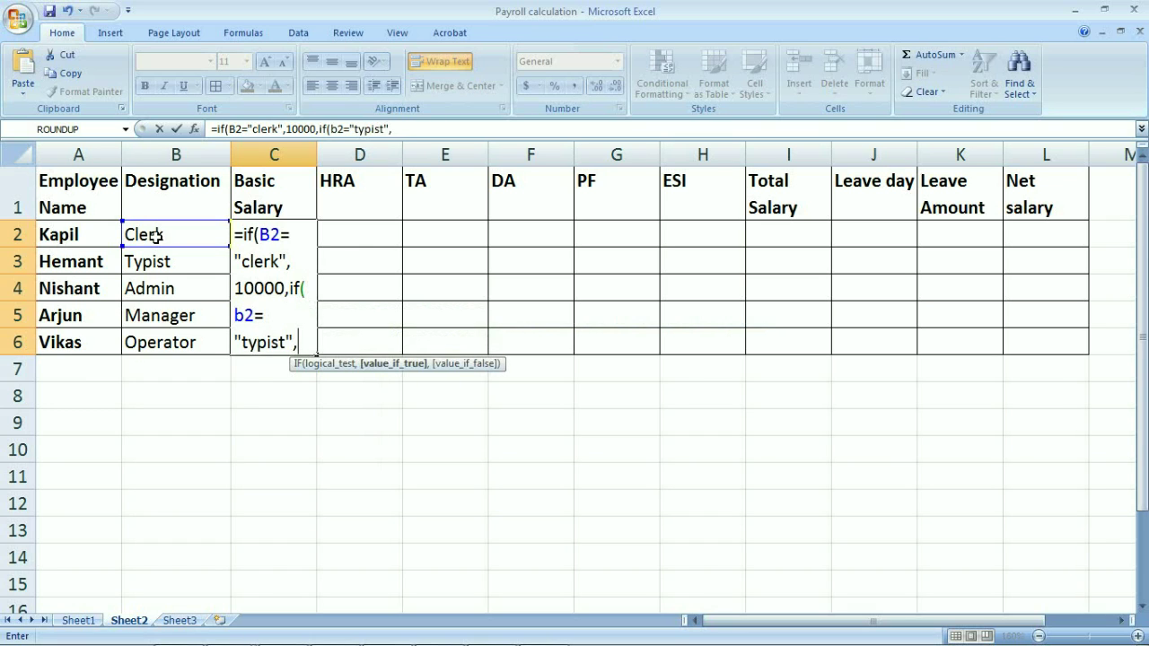
pyautogui.write('11000,')
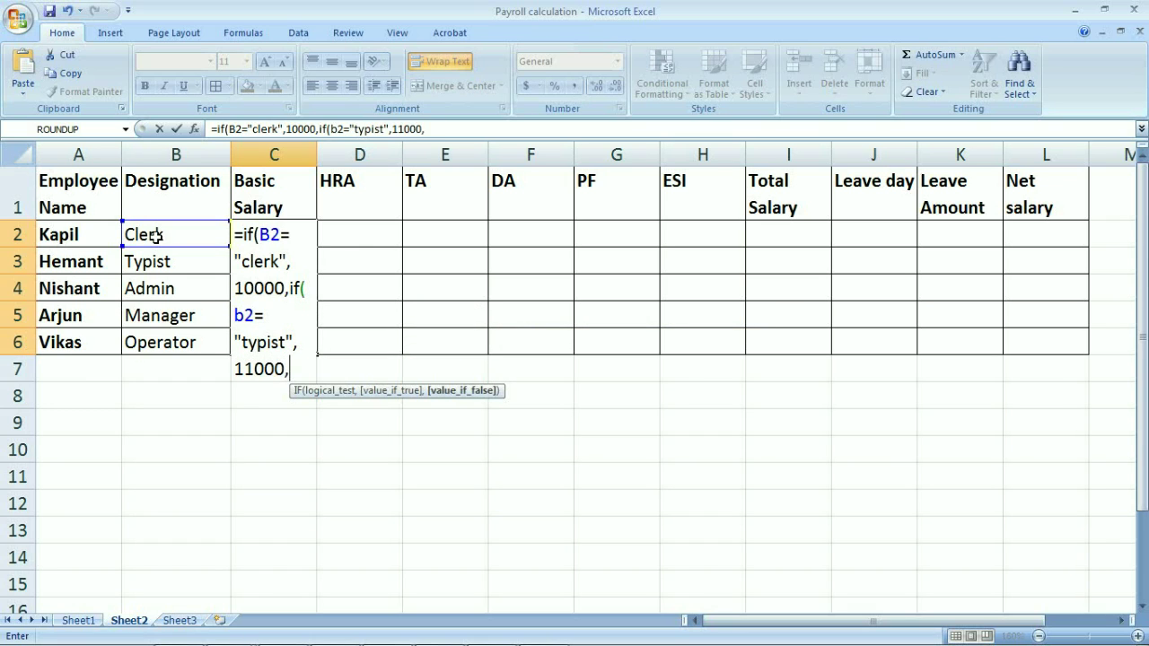
pyautogui.write('if(b2="adm')
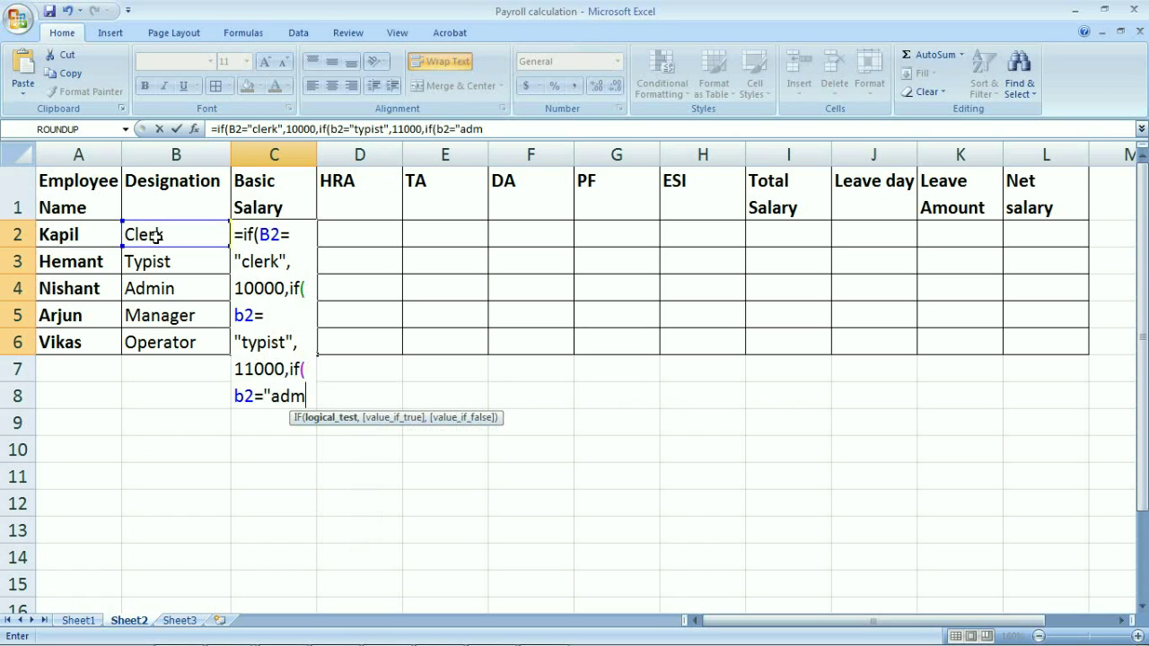
pyautogui.write('in",')
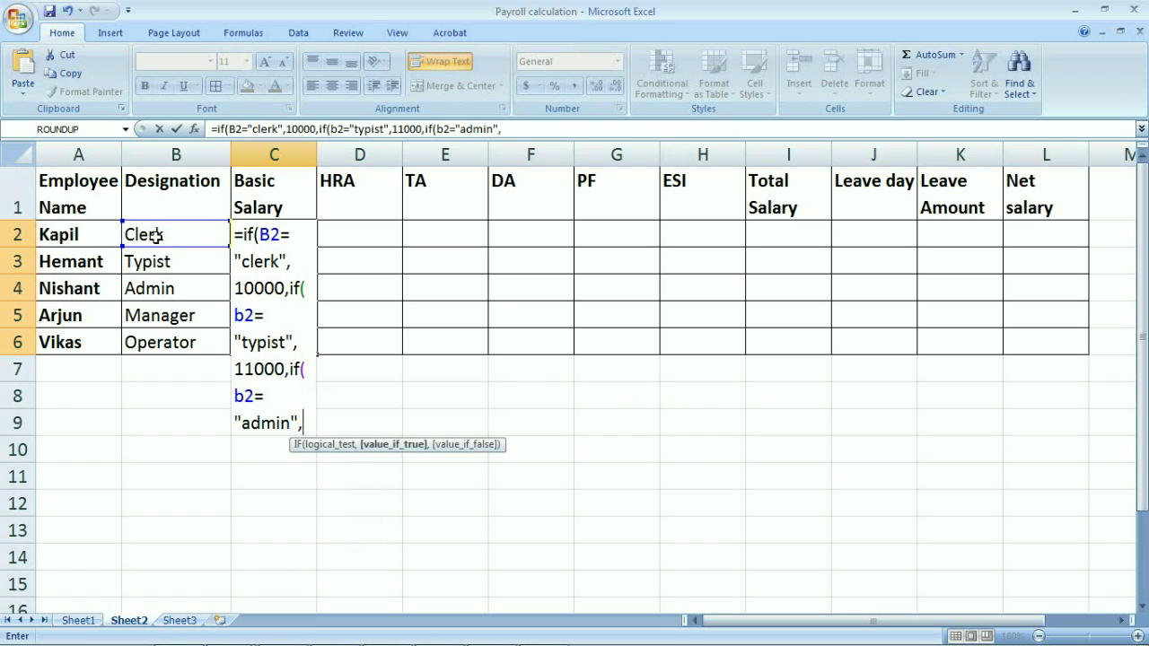
pyautogui.write('18000,')
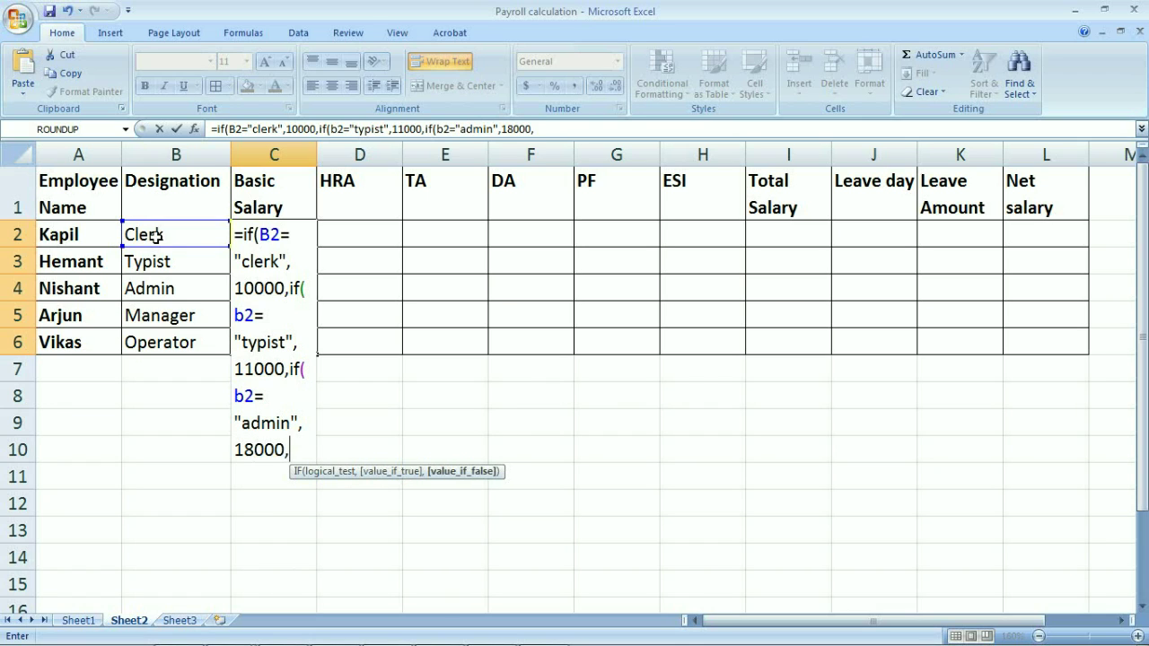
# Add a nested IF to the C2 formula that returns 25000 when B2 is "manager", and open another IF
pyautogui.write('if(')
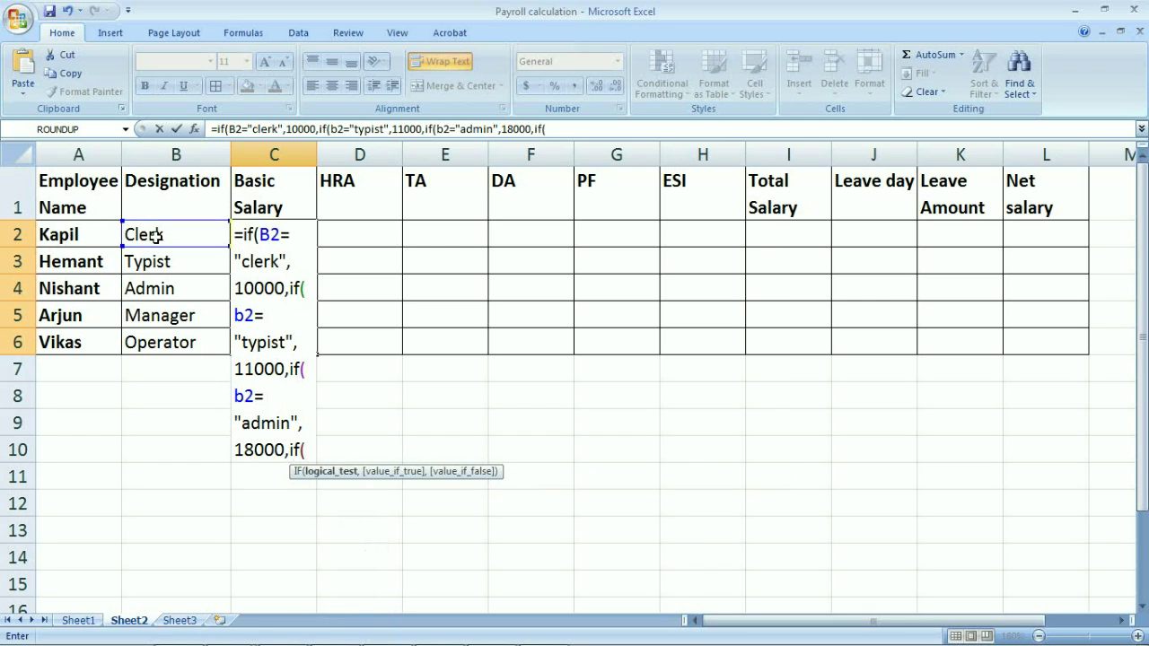
pyautogui.write('b2=')
pyautogui.write('"manager')
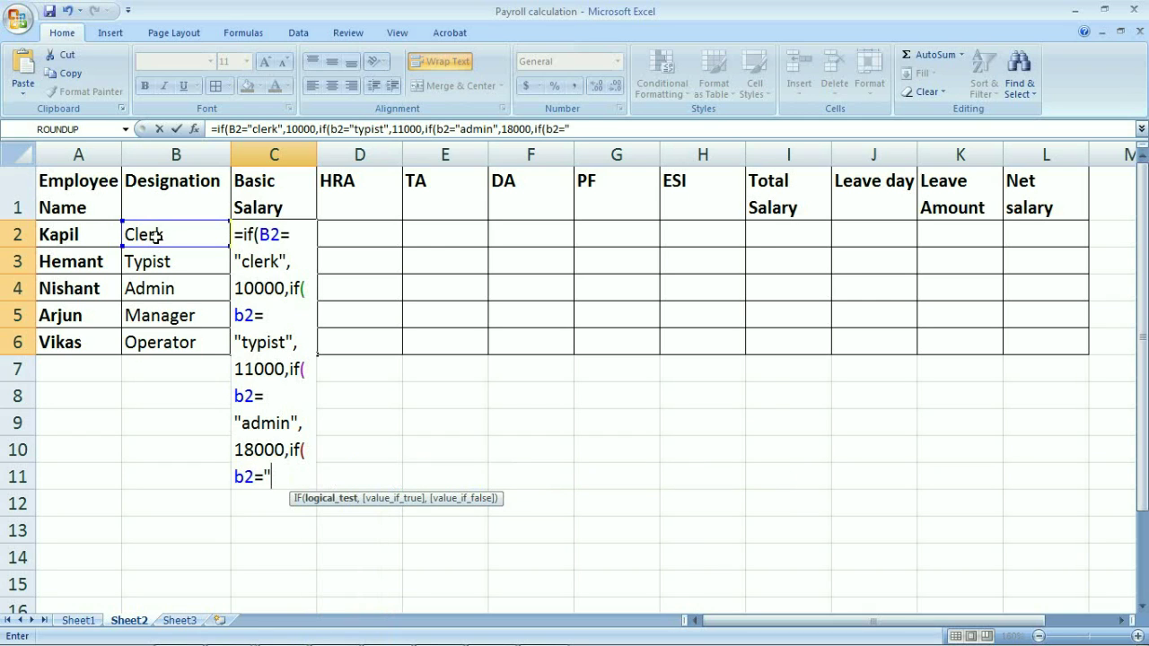
pyautogui.write('"')
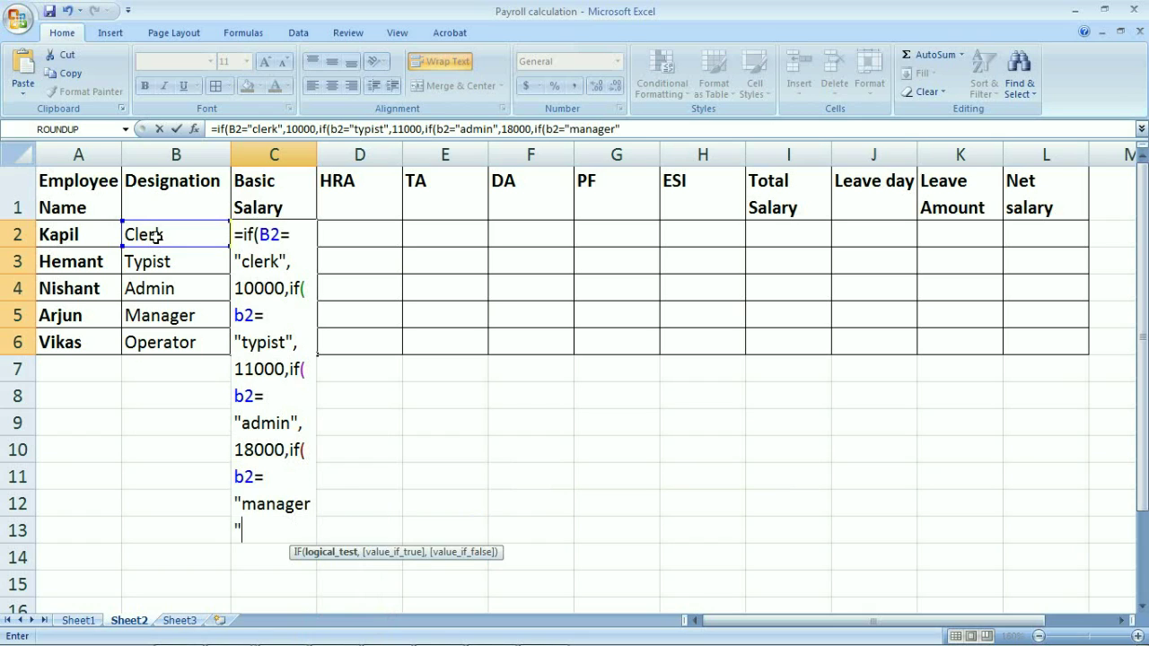
pyautogui.write(',25')
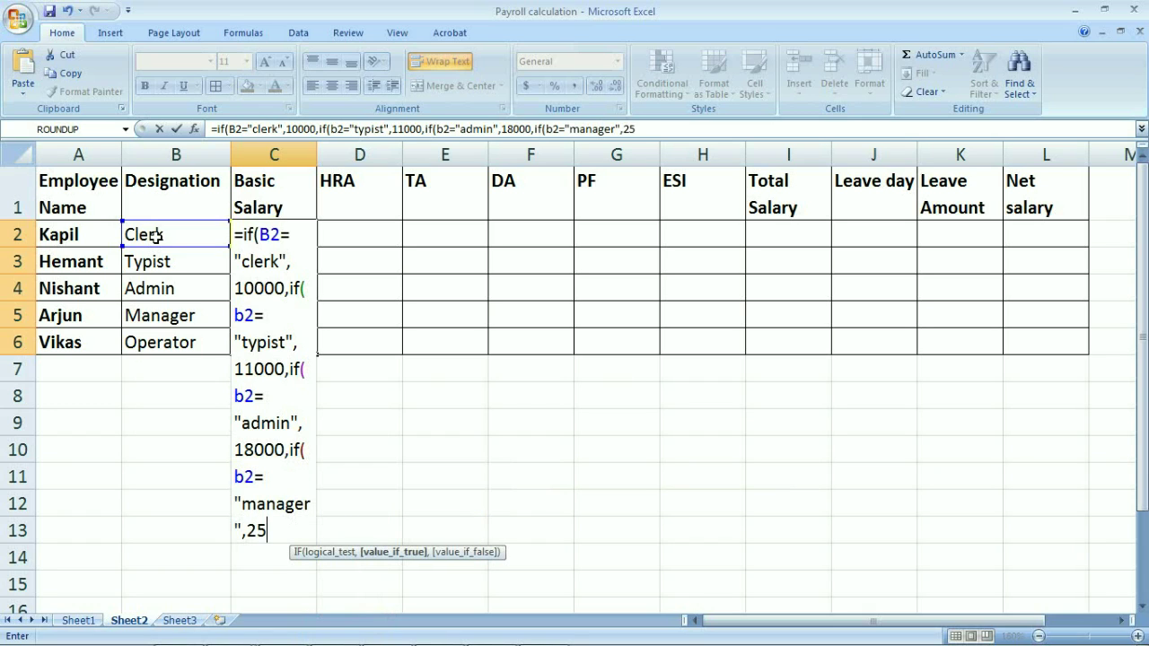
pyautogui.write('000,if(')
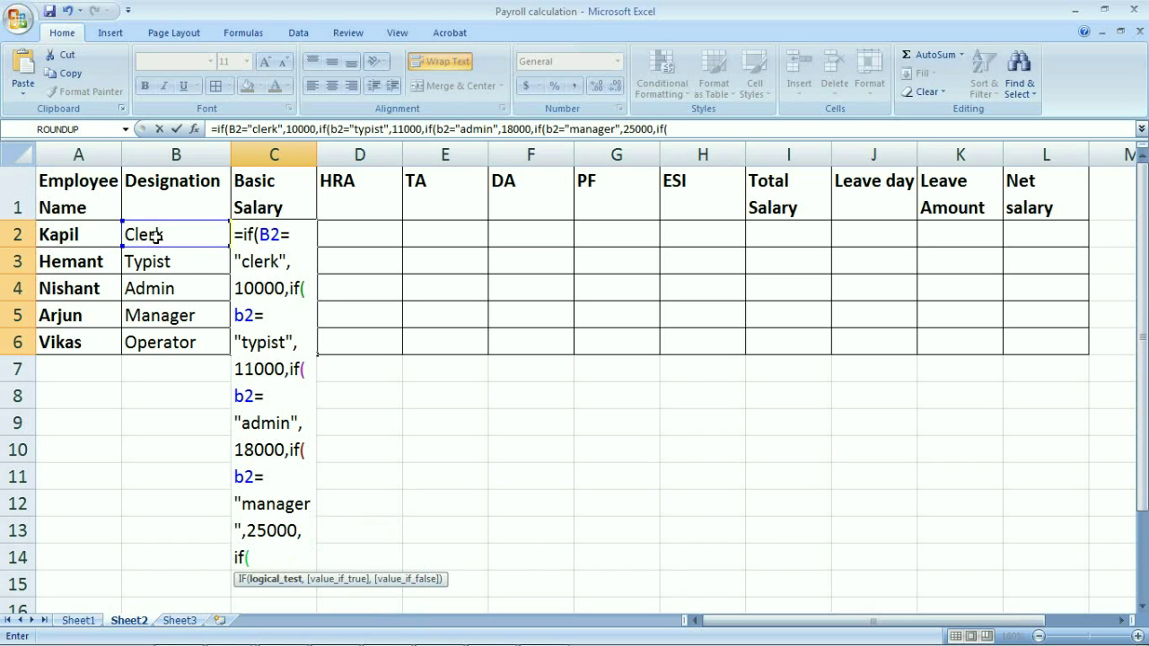
# Complete the C2 formula with the condition b2="operator" returning 8000, close all the parentheses and enter it
pyautogui.write('b2=')
pyautogui.write('"opera')
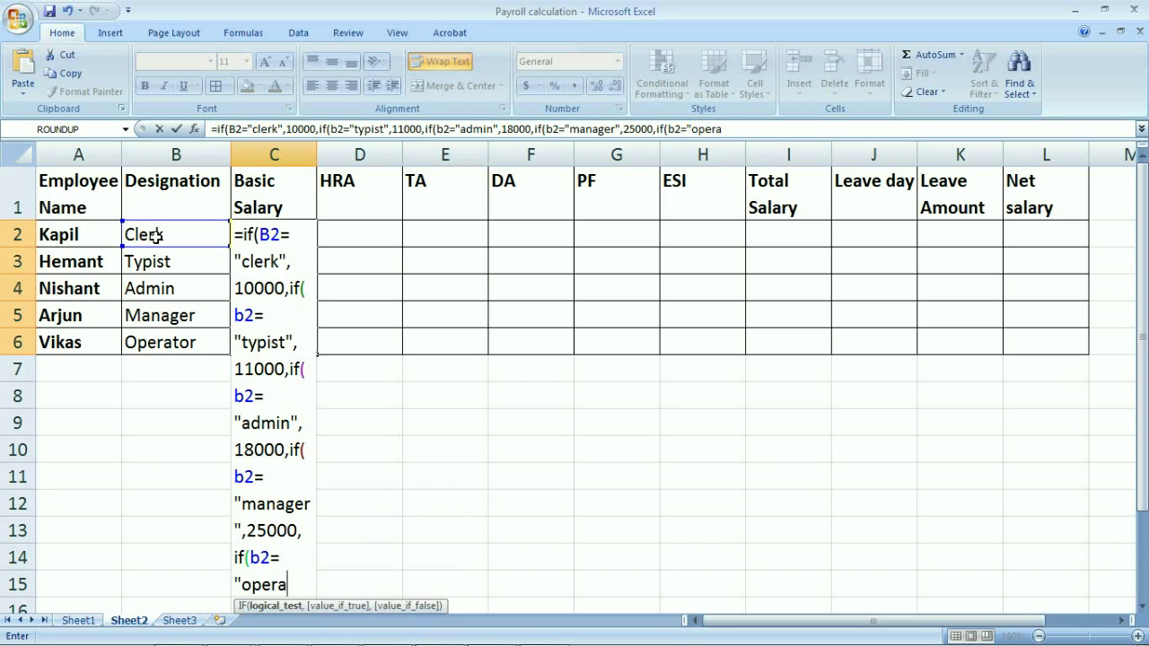
pyautogui.write('tor"')
pyautogui.write(',')
pyautogui.write('8000')
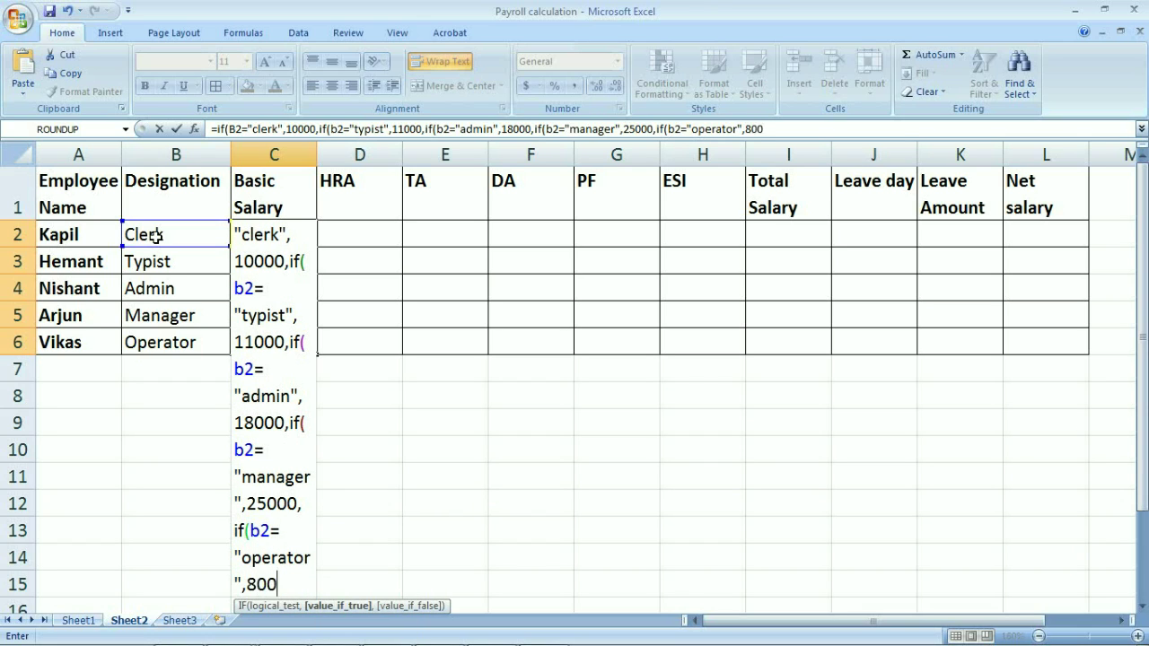
pyautogui.write('))))')
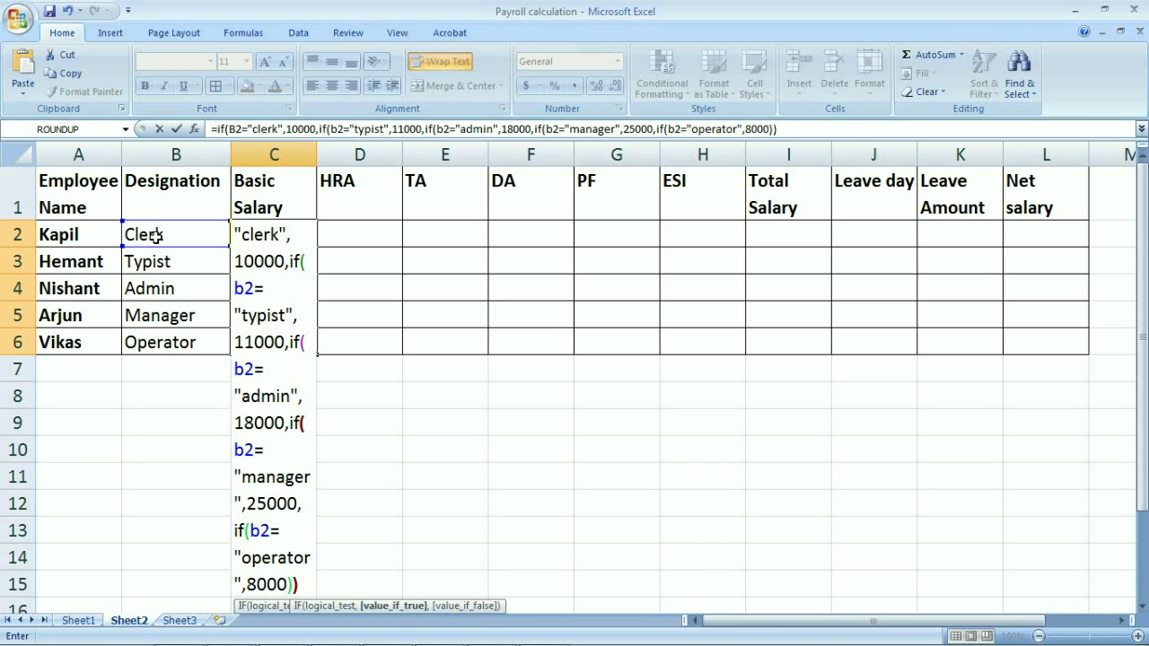
pyautogui.write(')')
pyautogui.press('Return')
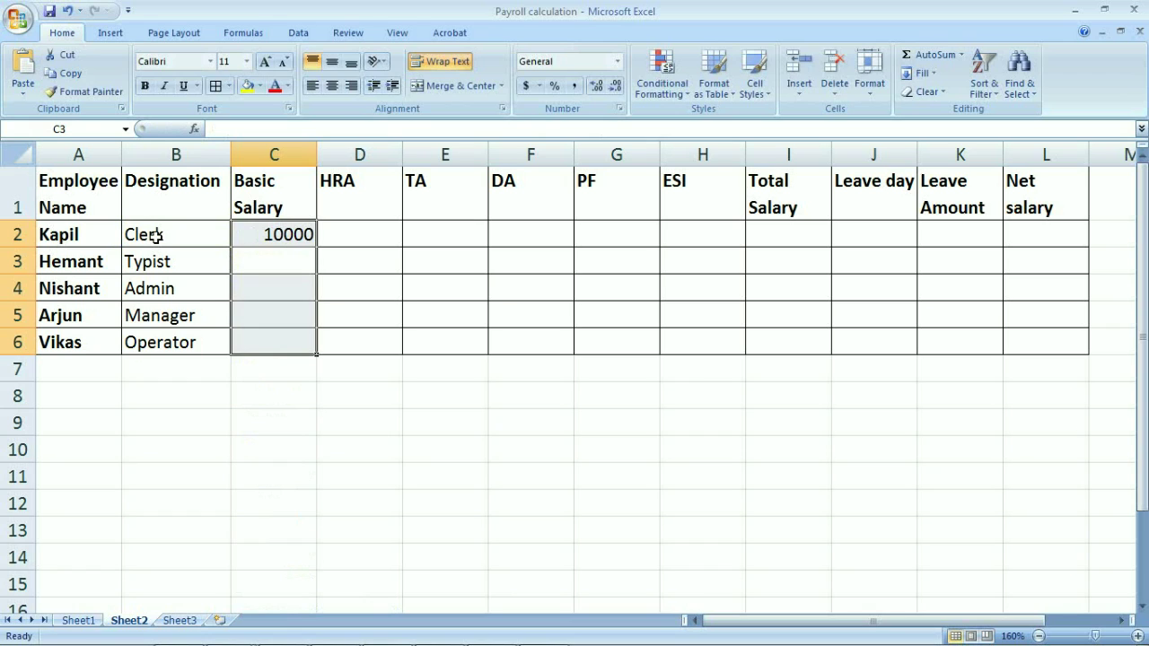
# Fill the Basic Salary formula from C2 down through C6 for the remaining employees
pyautogui.press('F2')
pyautogui.click(359, 396)
pyautogui.moveTo(291, 244); pyautogui.dragTo(303, 343)
pyautogui.click(922, 74)
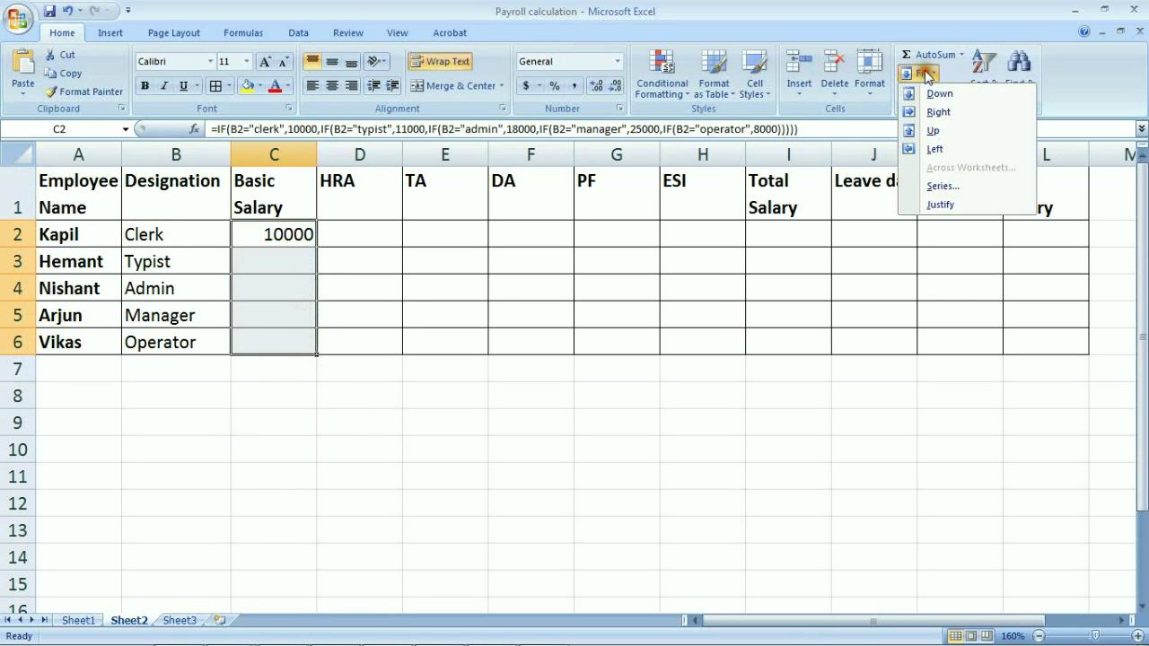
pyautogui.click(938, 93)
pyautogui.click(180, 241)
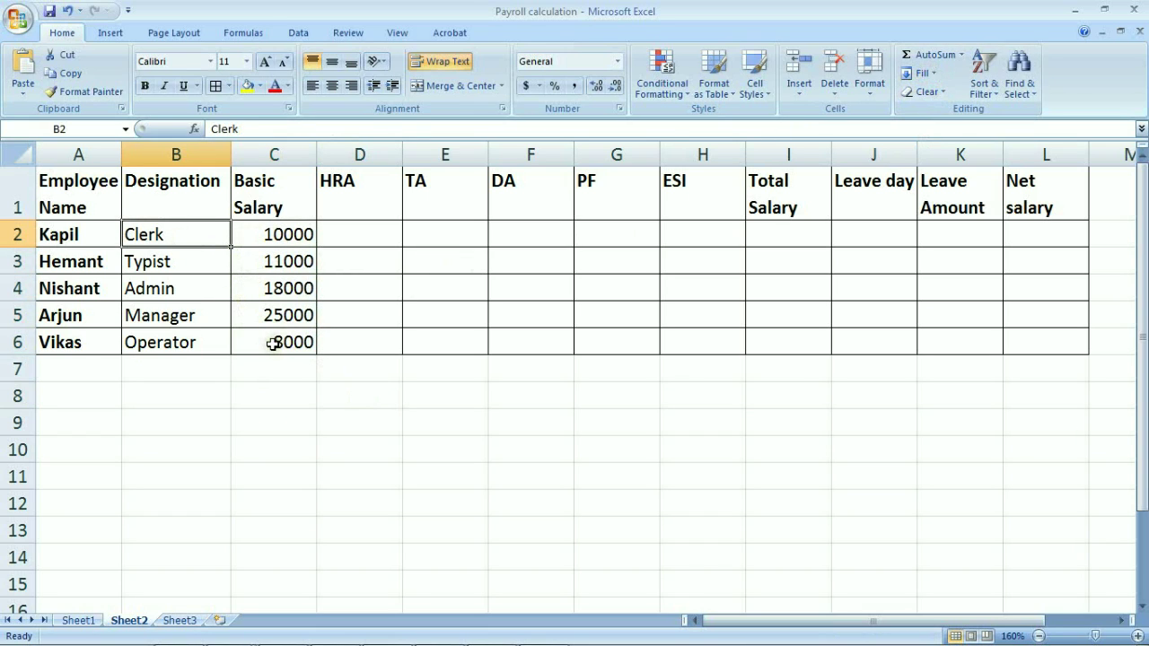
# Select the HRA cells D2:D6 and start an IF formula in D2 with the condition C2<15000
pyautogui.click(375, 236)
pyautogui.moveTo(380, 230); pyautogui.dragTo(378, 335)
pyautogui.write('=')
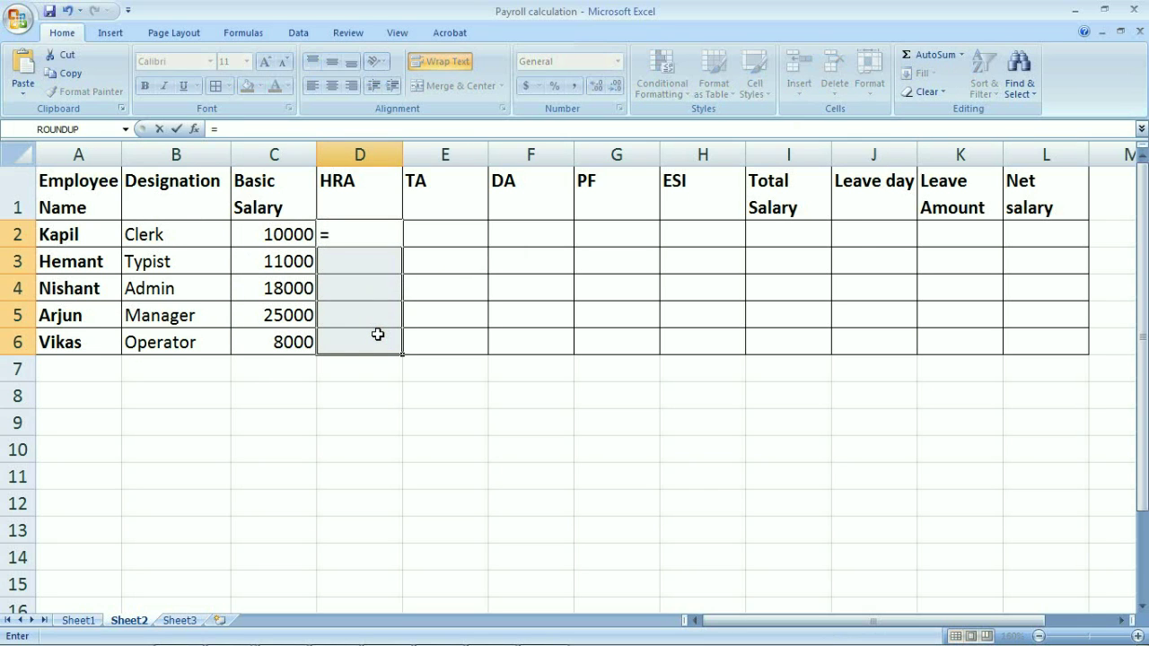
pyautogui.write('if(')
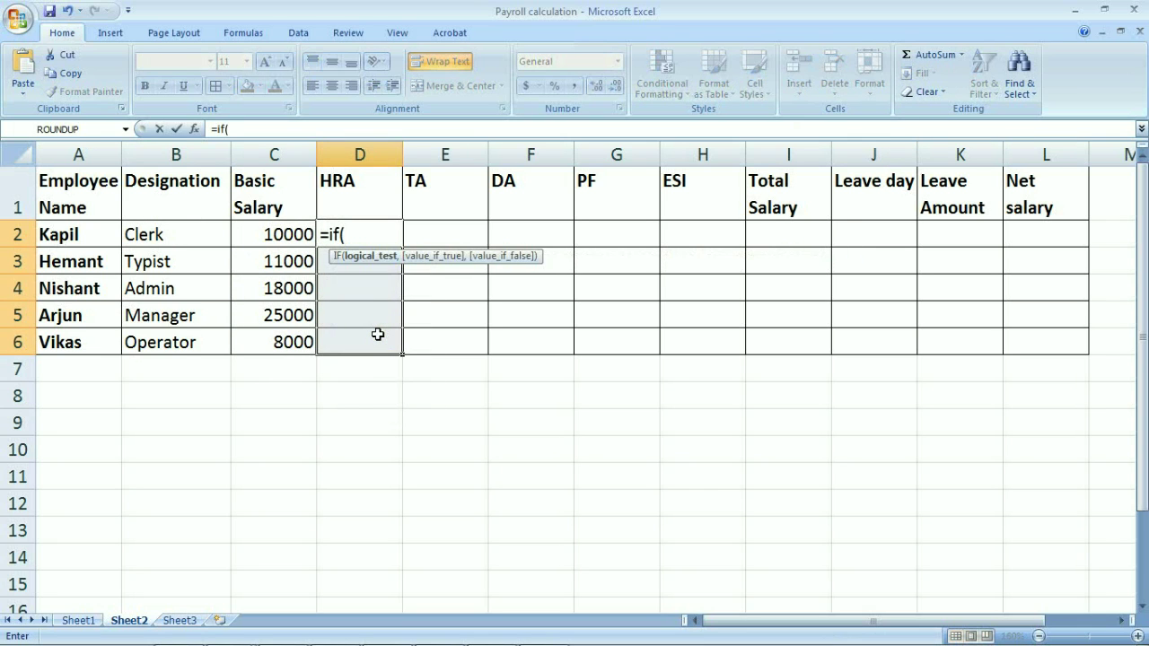
pyautogui.click(274, 234)
pyautogui.write('<1')
pyautogui.write('6')
pyautogui.press('BackSpace')
pyautogui.write('5')
pyautogui.write('ooo')
pyautogui.press('BackSpace')
pyautogui.press('BackSpace')
pyautogui.press('BackSpace')
pyautogui.write('000')
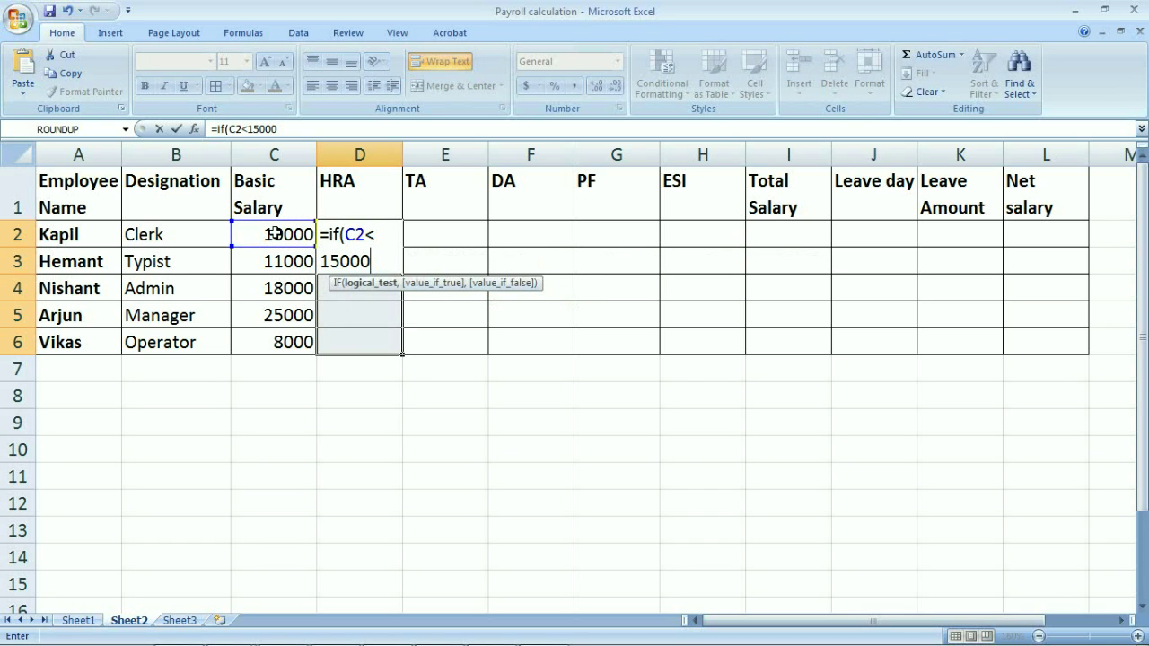
# Make the D2 HRA formula return b2*5% when its condition is true, and open a nested IF
pyautogui.write(',b')
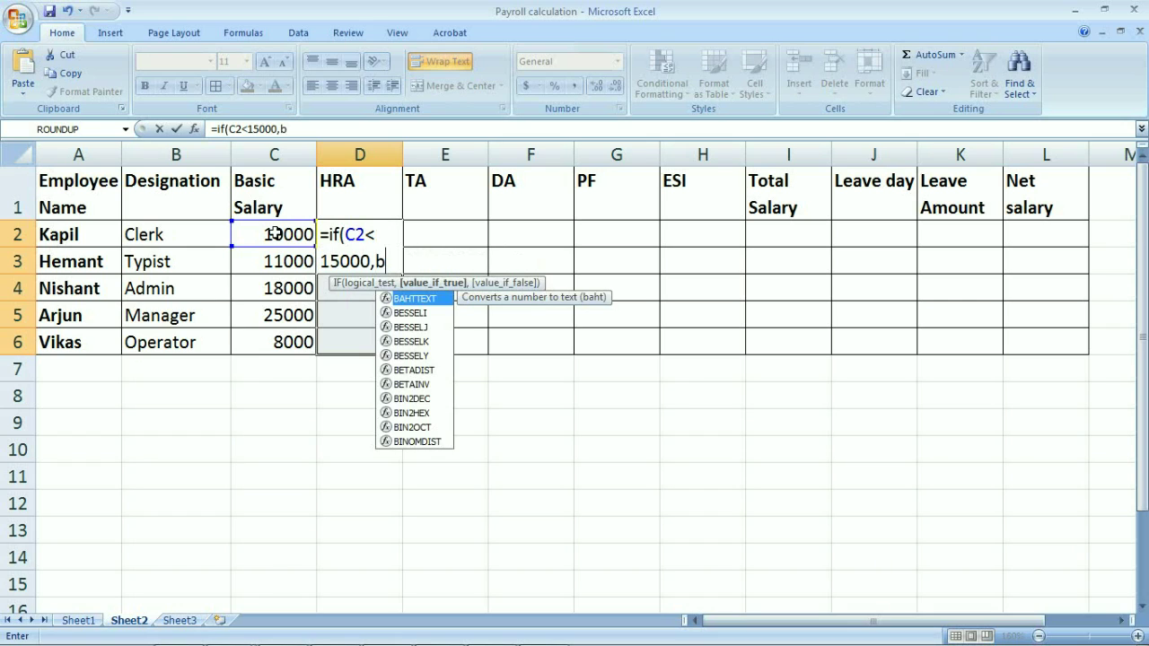
pyautogui.write('2')
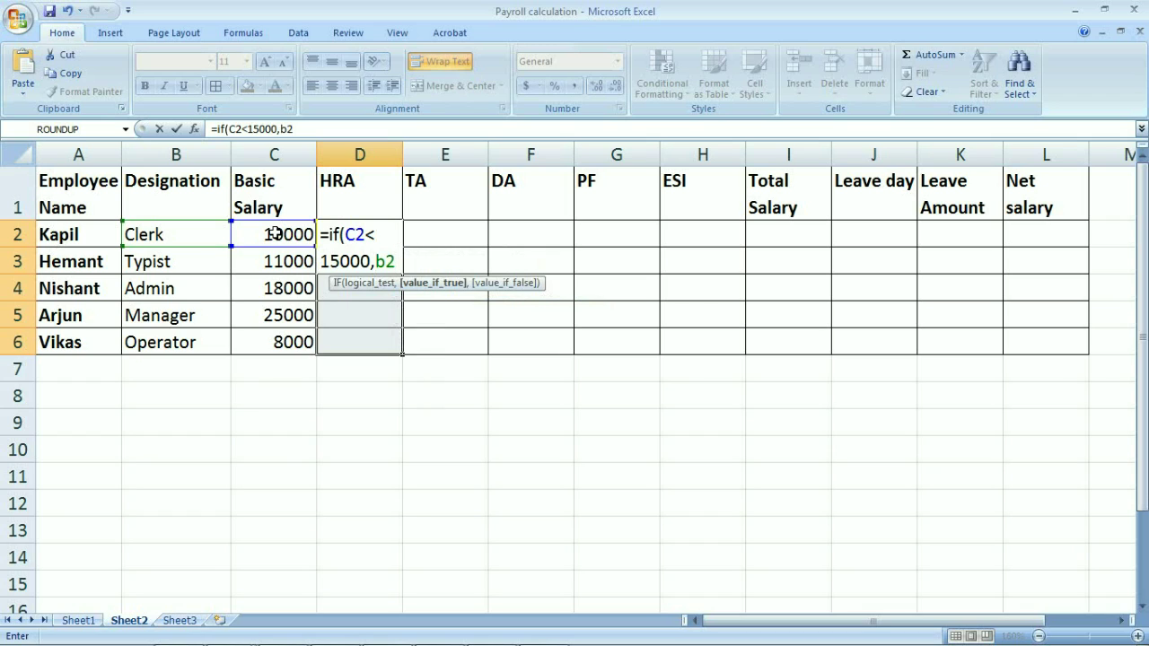
pyautogui.write('*')
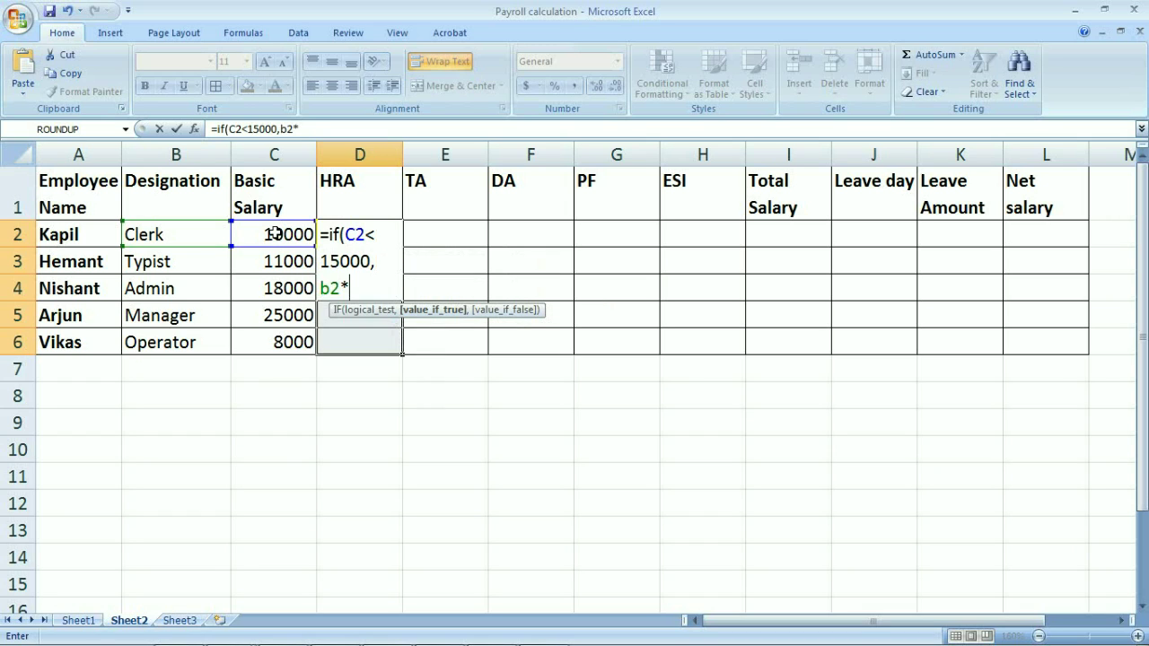
pyautogui.write('5%,if')
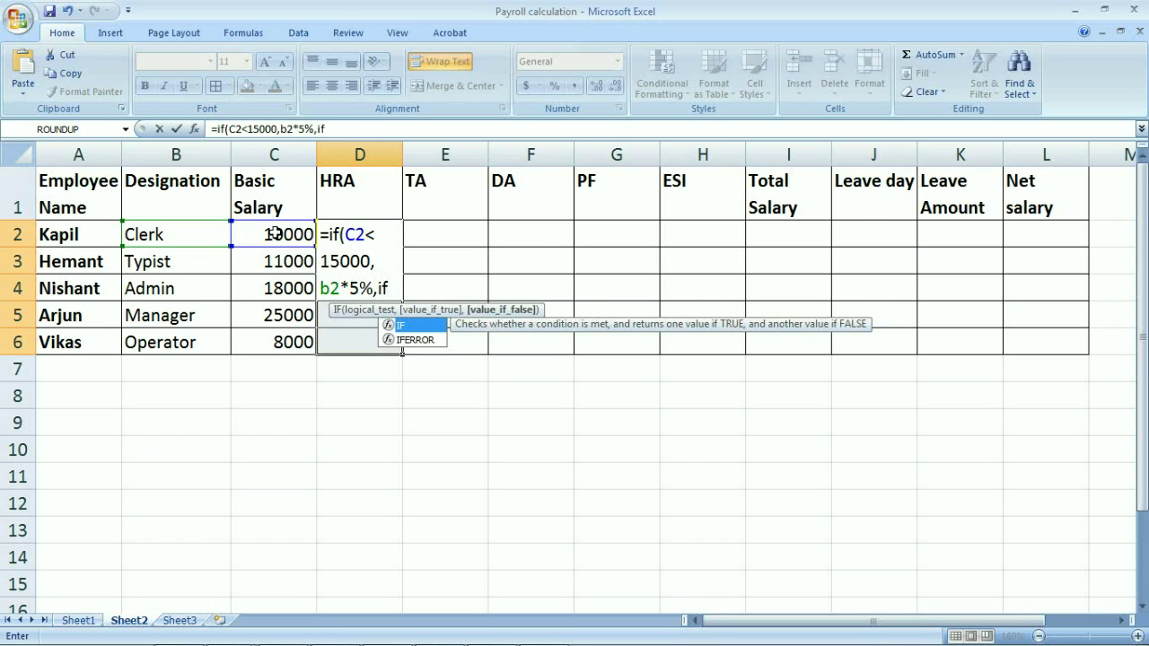
pyautogui.write('(')
# Complete the nested IF with the condition c2>=15000 returning b2*10%, close the parentheses and enter the formula in D2:D6
pyautogui.write('c')
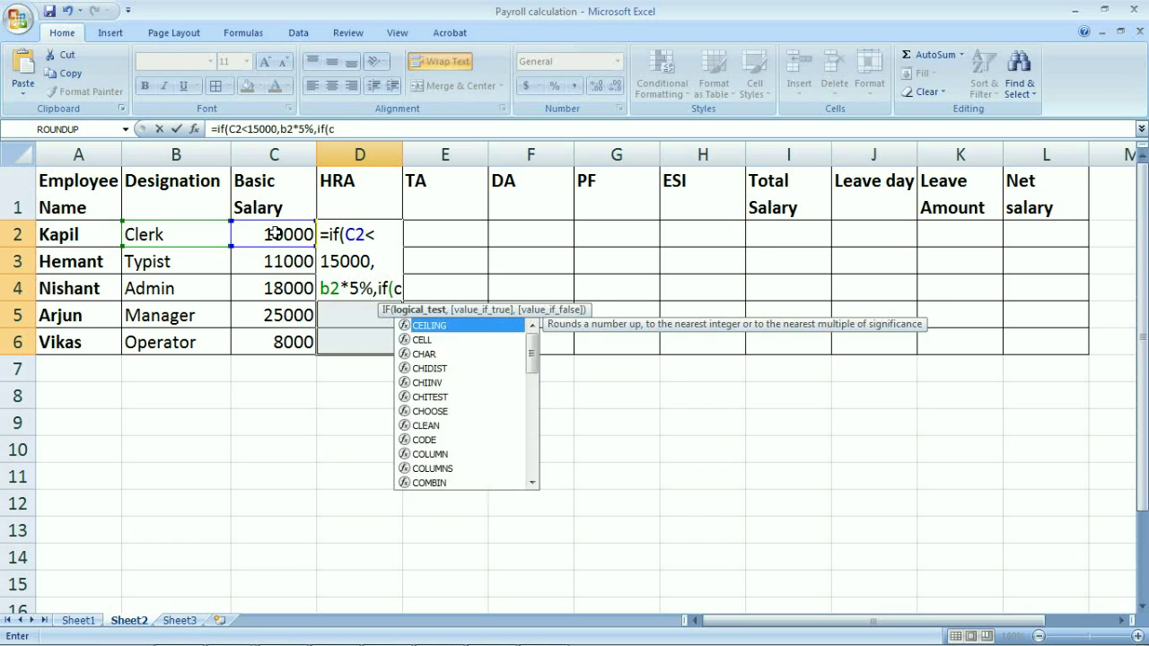
pyautogui.write('2>15')
pyautogui.press('BackSpace')
pyautogui.press('BackSpace')
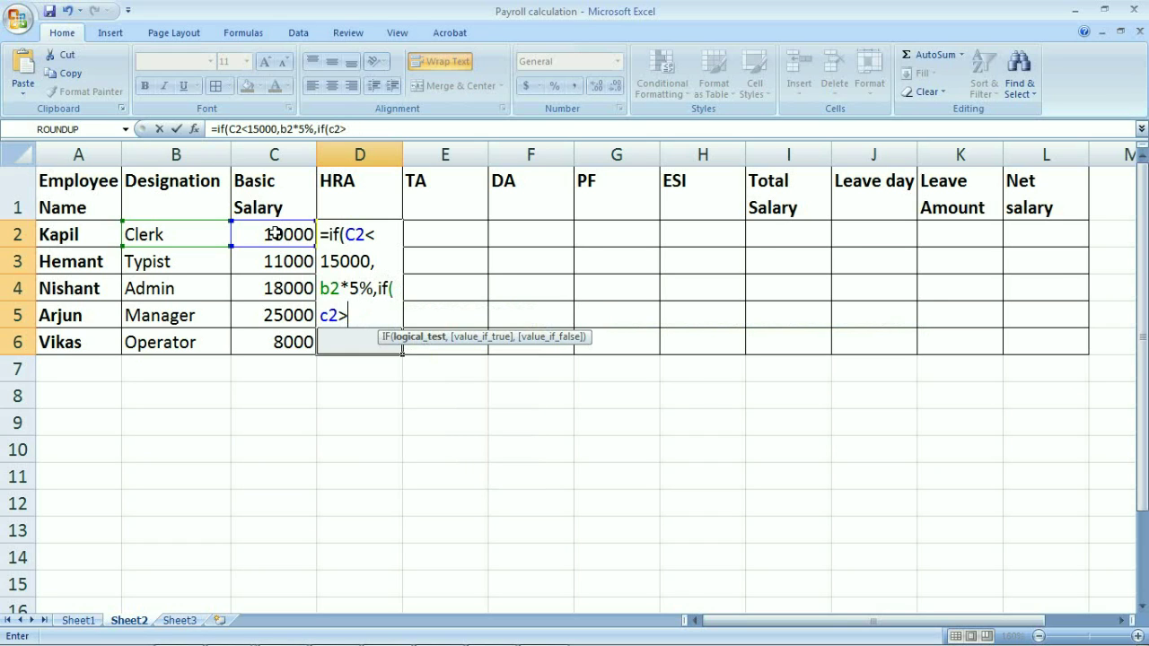
pyautogui.write('1')
pyautogui.press('BackSpace')
pyautogui.write('=15000')
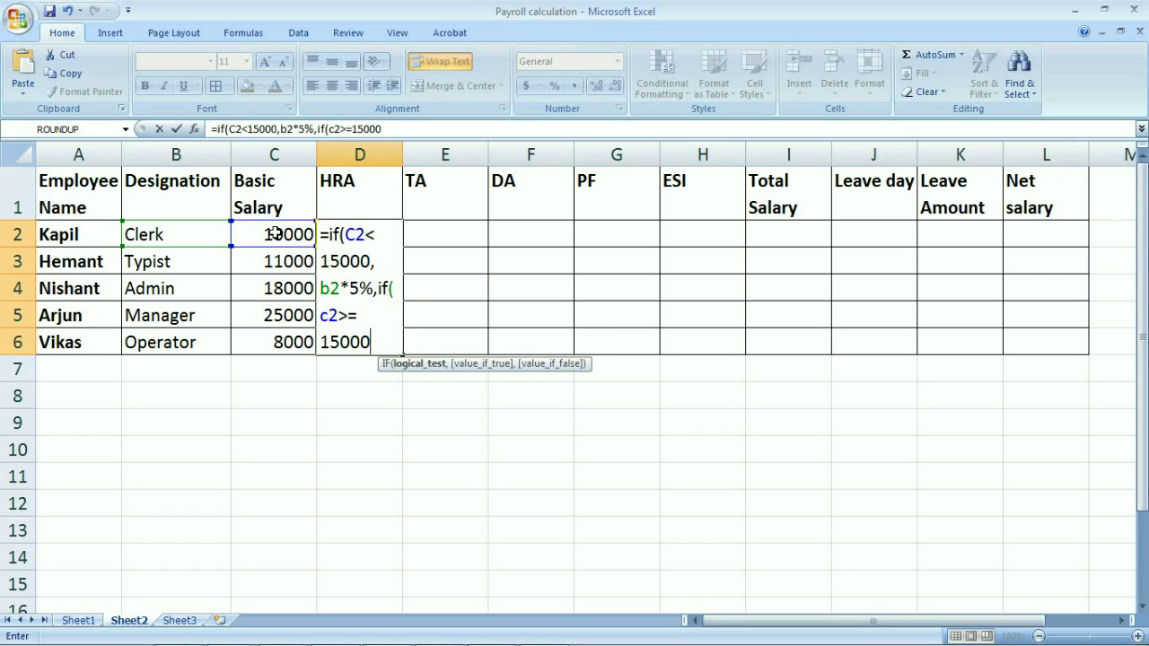
pyautogui.write(',')
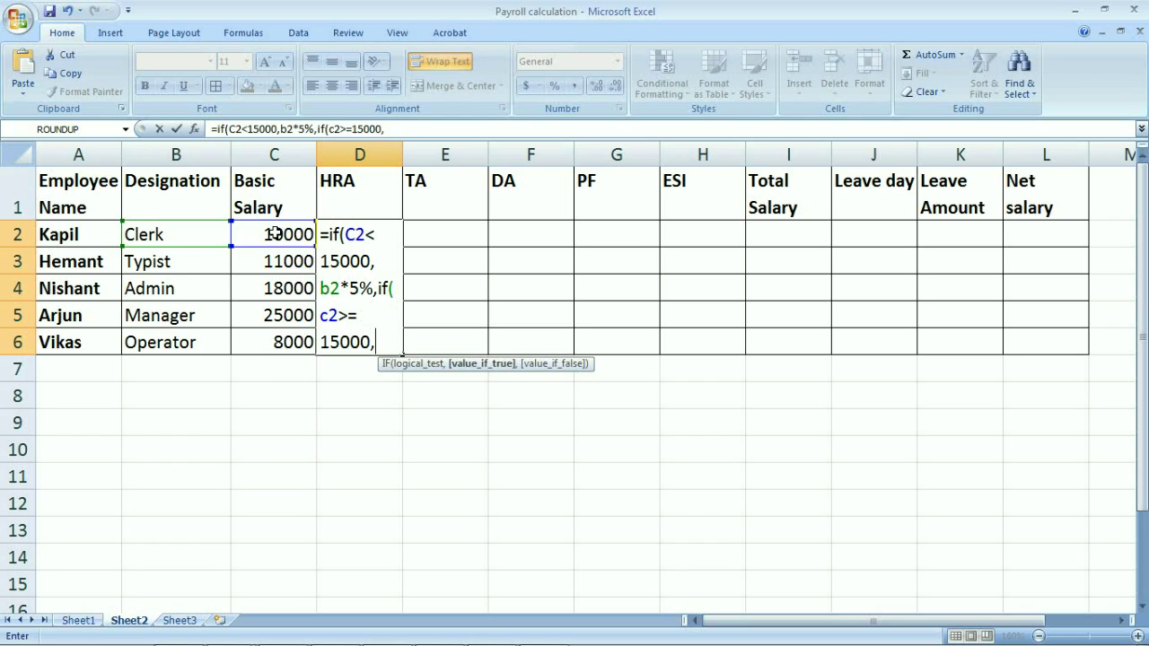
pyautogui.write('b2*')
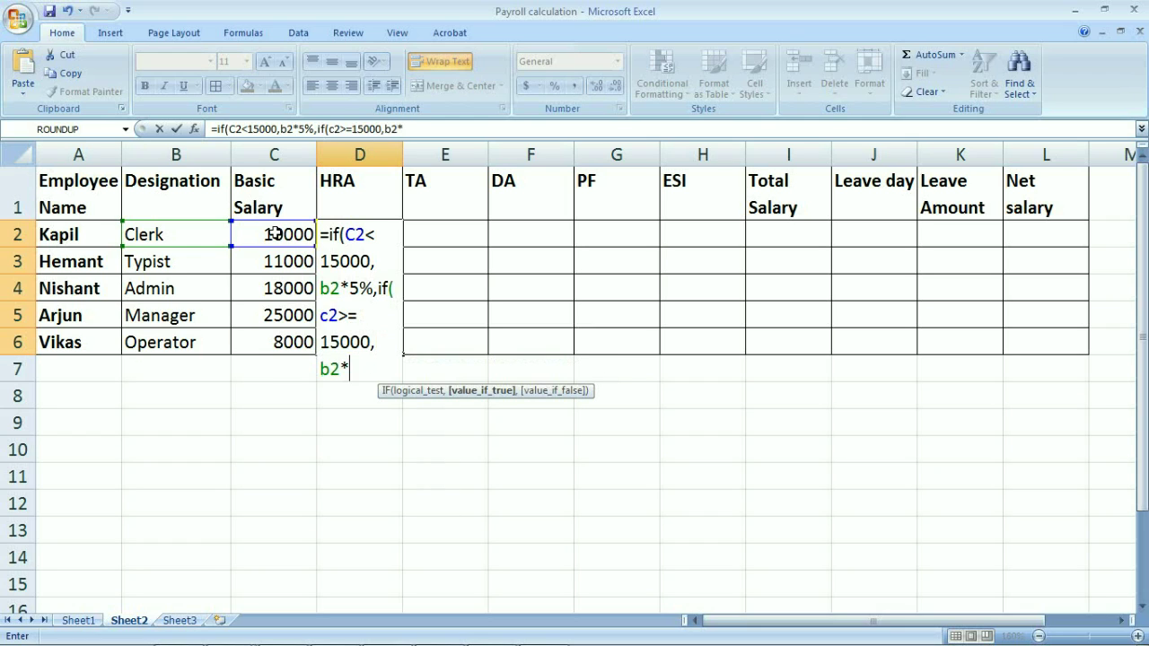
pyautogui.write('10%))')
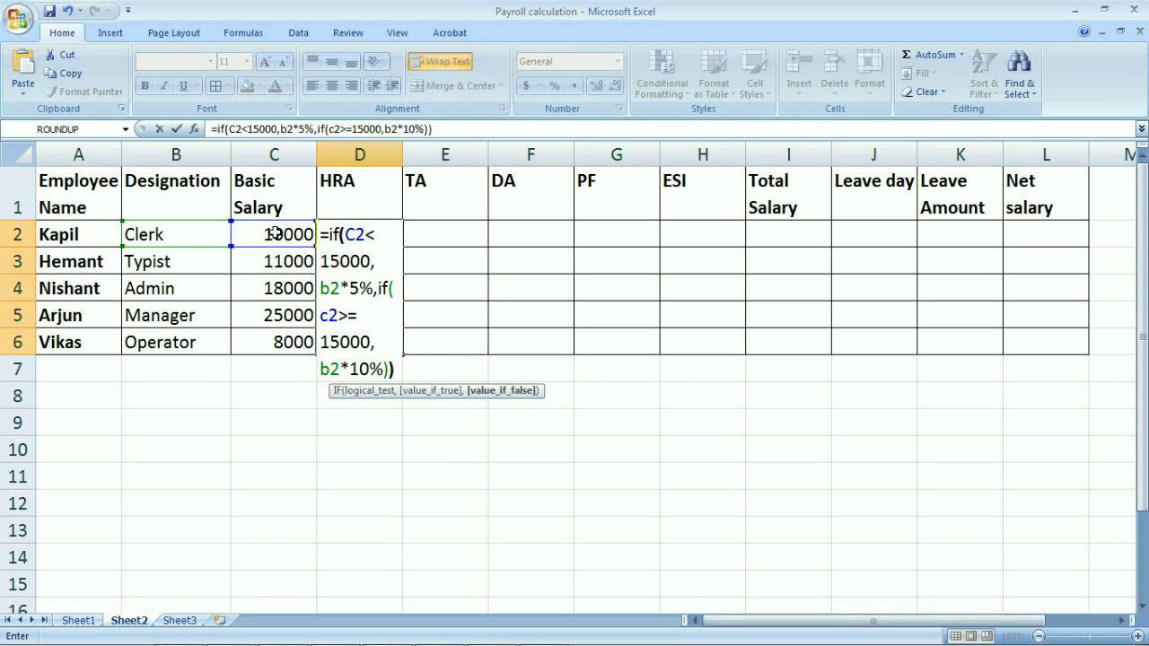
pyautogui.hotkey('ctrl', 'Return')
# Check the HRA formulas in D2 and D3, and clear the cells D2:D6
pyautogui.press('Down')
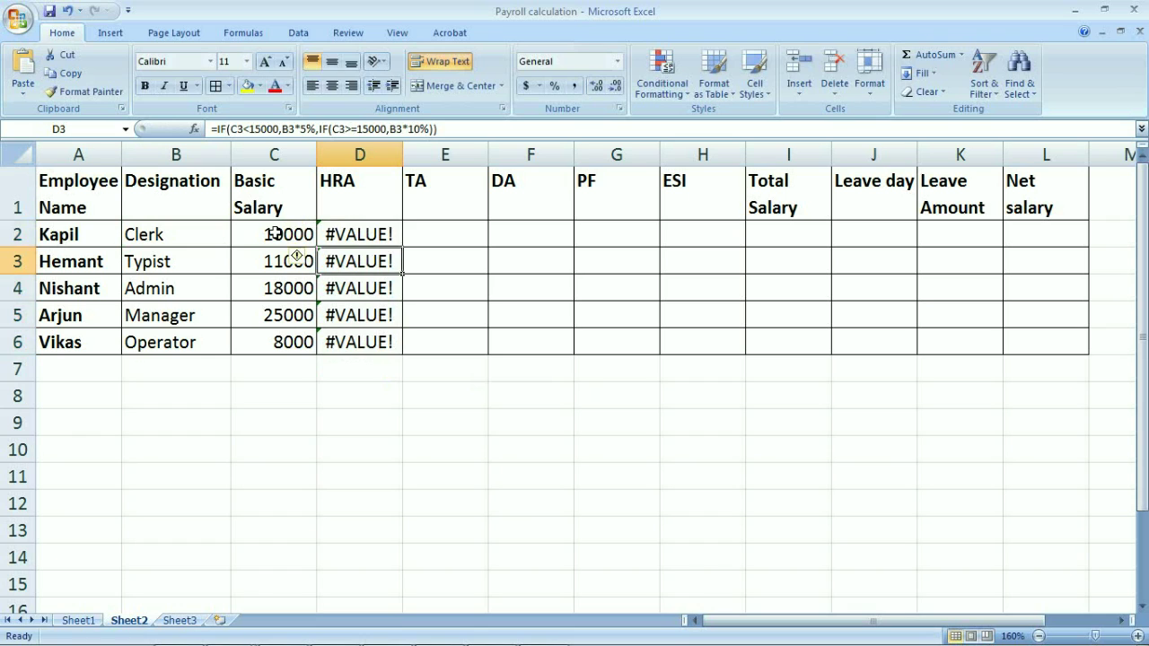
pyautogui.press('Up')
pyautogui.press('Up')
pyautogui.press('Down')
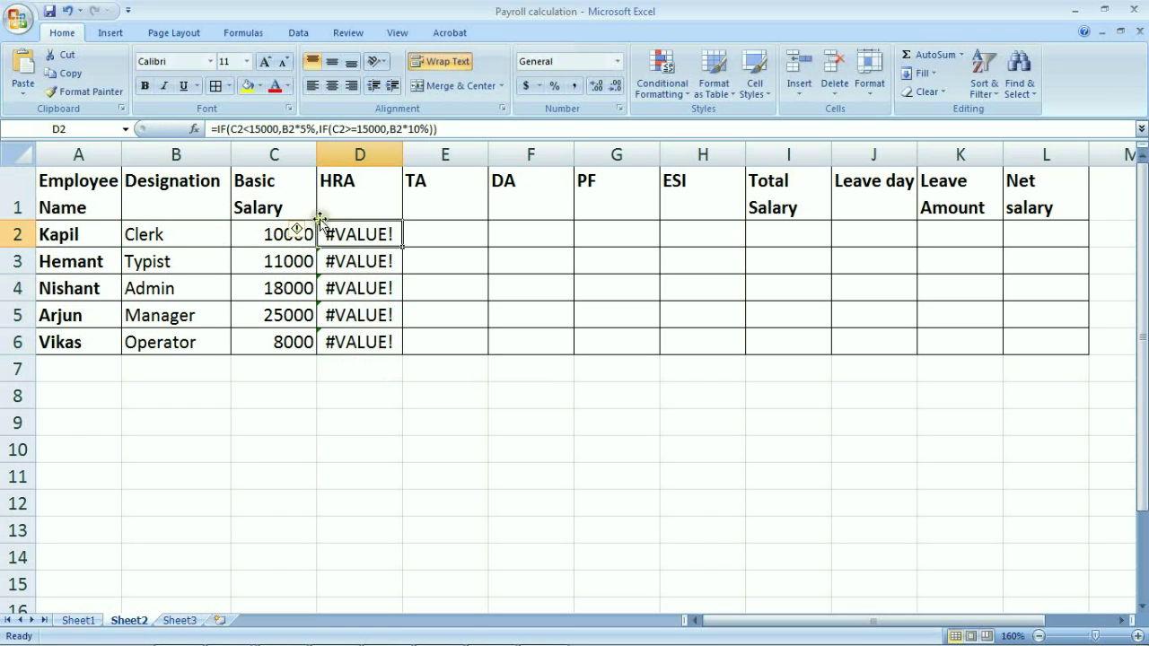
pyautogui.moveTo(364, 229); pyautogui.dragTo(377, 337)
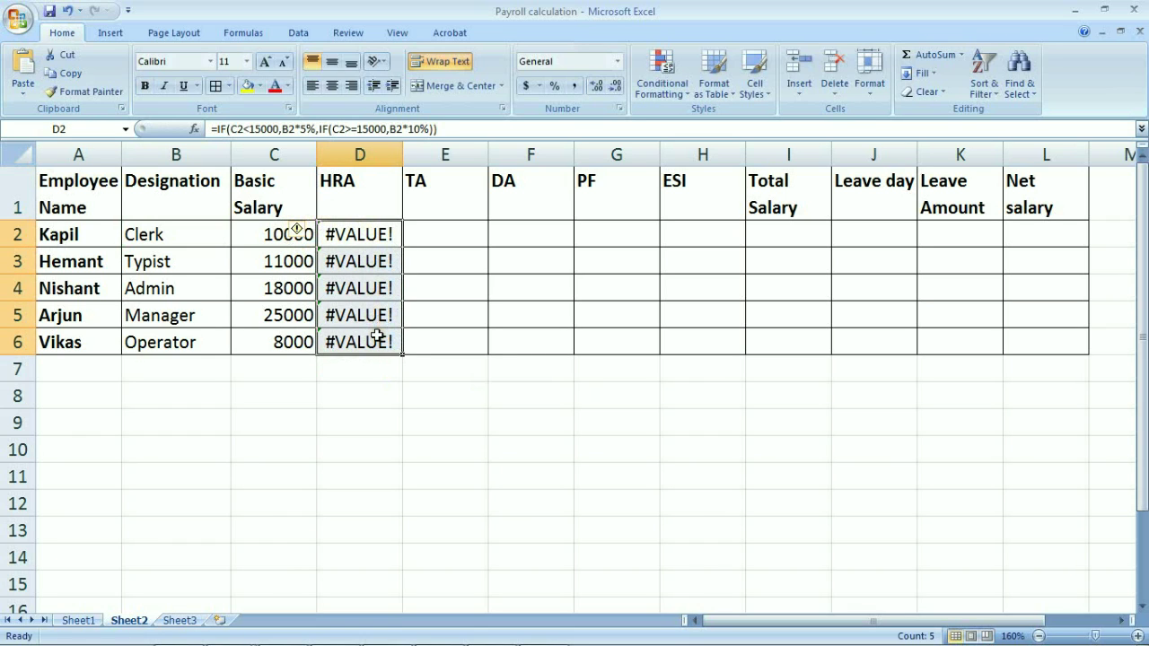
pyautogui.press('Delete')
# Start a new HRA formula for D2:D6 in D2 with IF and the condition C2<15000
pyautogui.write('=')
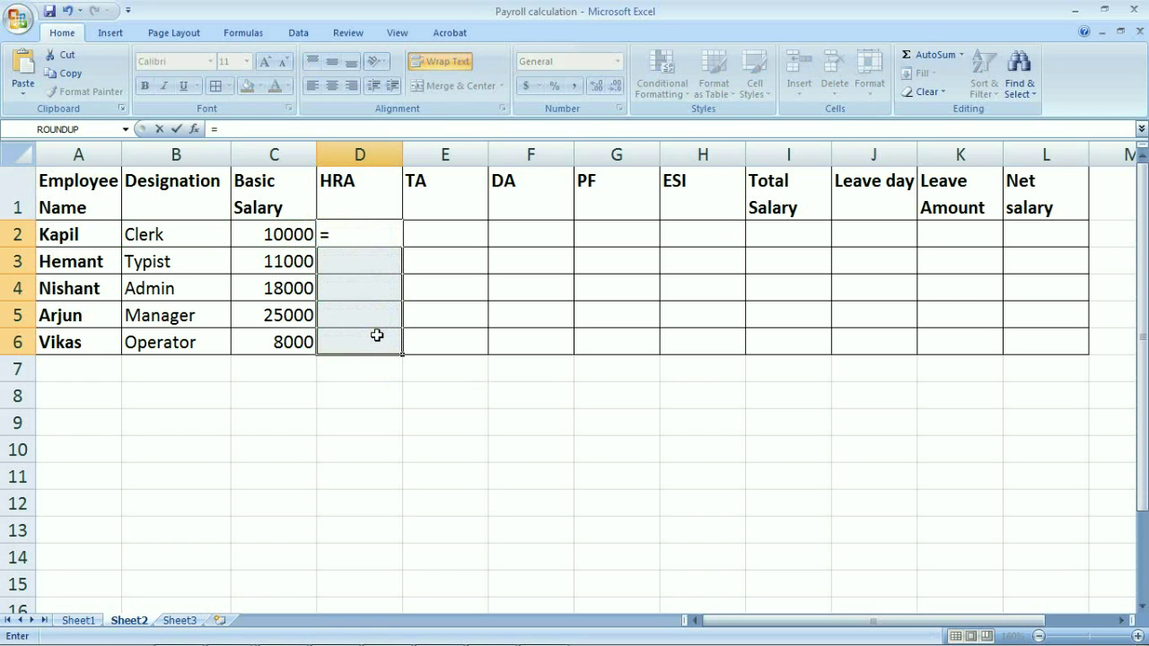
pyautogui.write('IF(')
pyautogui.click(282, 234)
pyautogui.write('>15')
pyautogui.press('BackSpace')
pyautogui.press('BackSpace')
pyautogui.press('BackSpace')
pyautogui.write('<1')
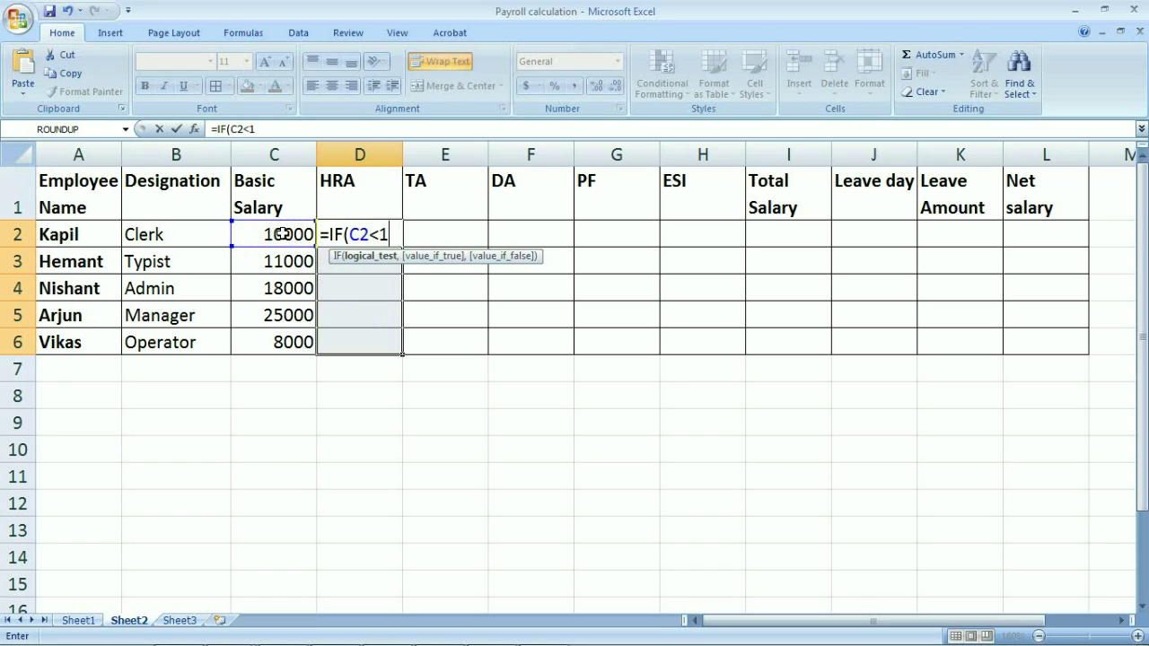
pyautogui.write('5000')
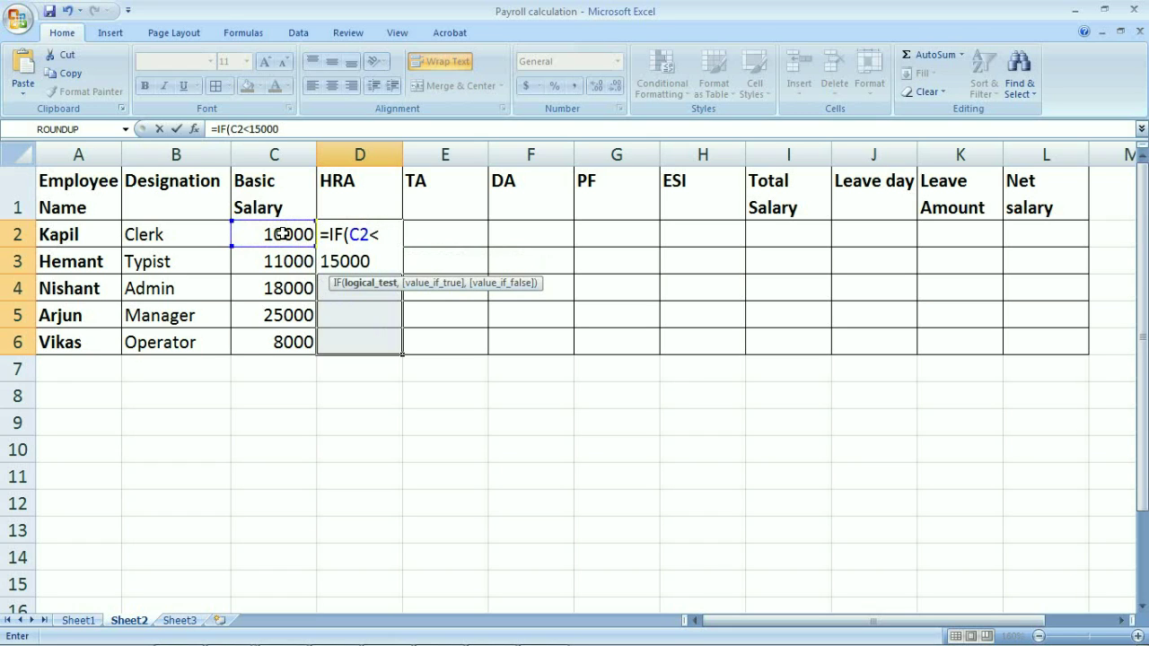
# Return c2*5% for the true case and add a nested IF with the condition c2>15000
pyautogui.write(',c2*')
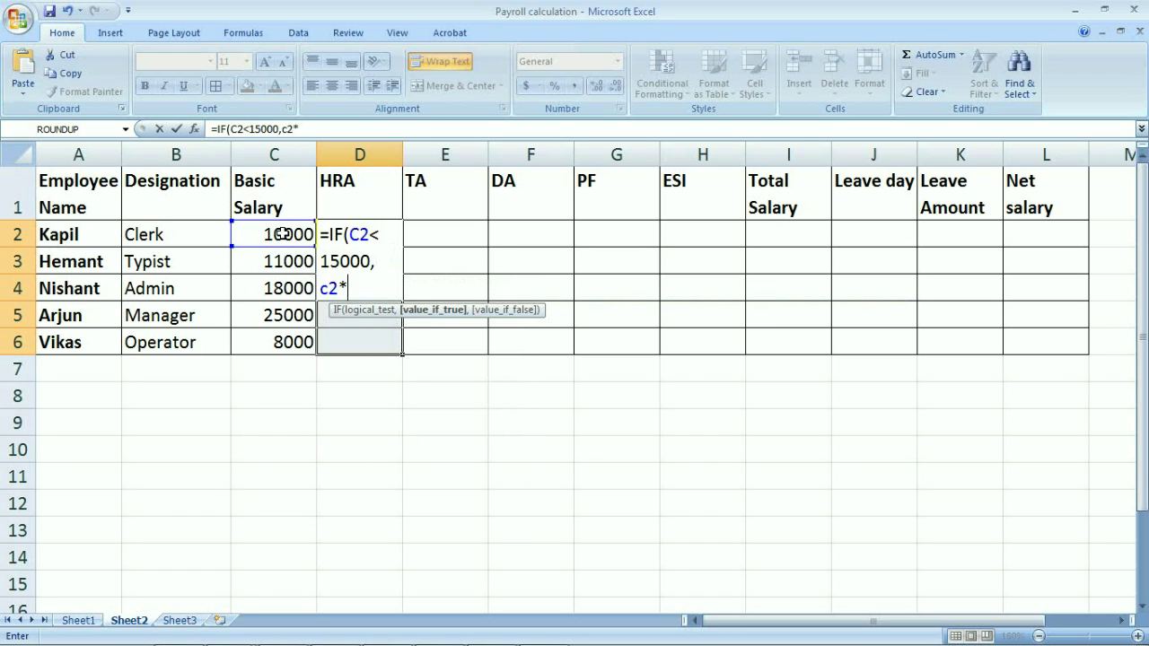
pyautogui.write('5%,if')
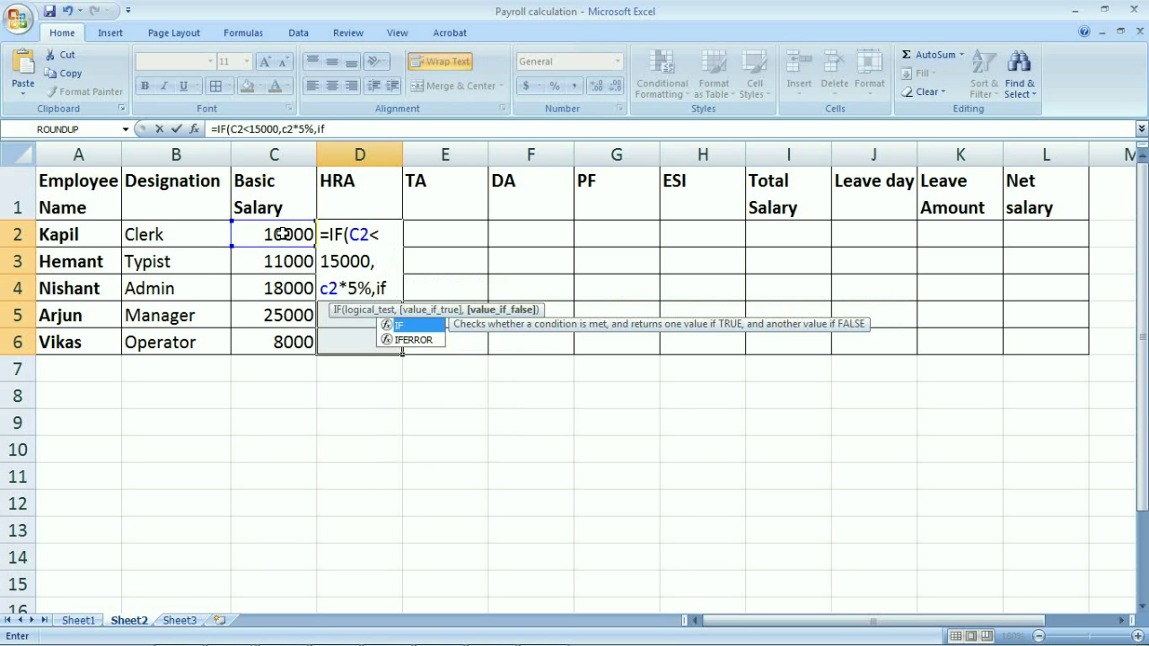
pyautogui.write('(sa')
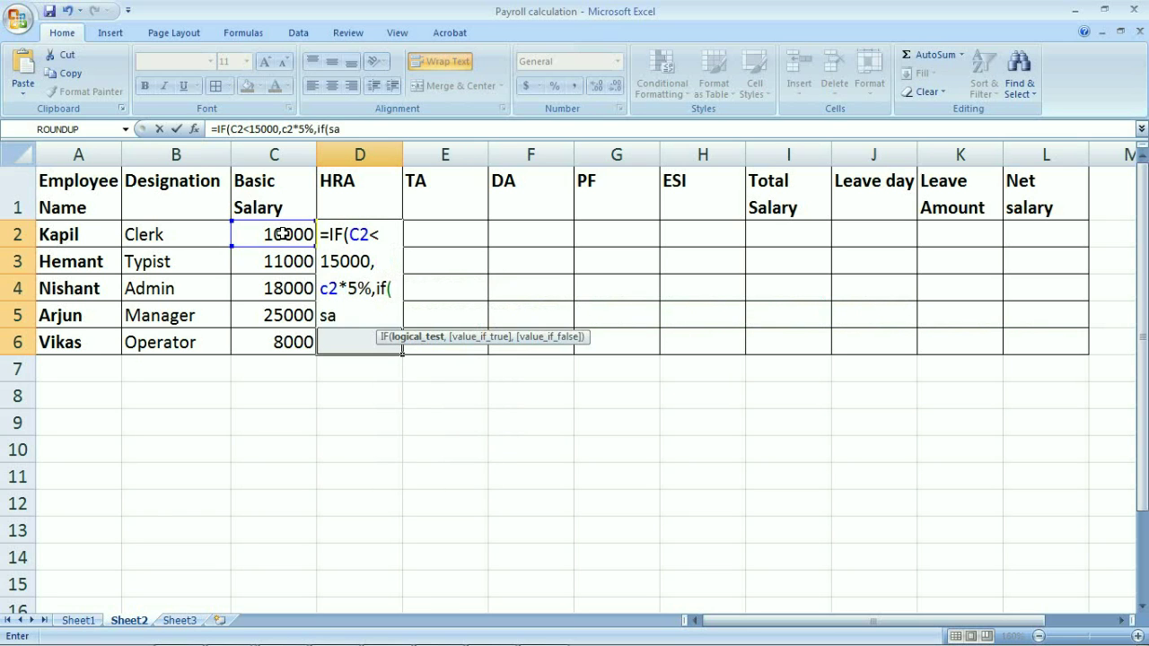
pyautogui.press('BackSpace')
pyautogui.press('BackSpace')
pyautogui.write('b')
pyautogui.write('2')
pyautogui.press('BackSpace')
pyautogui.press('BackSpace')
pyautogui.write('c2>15000')
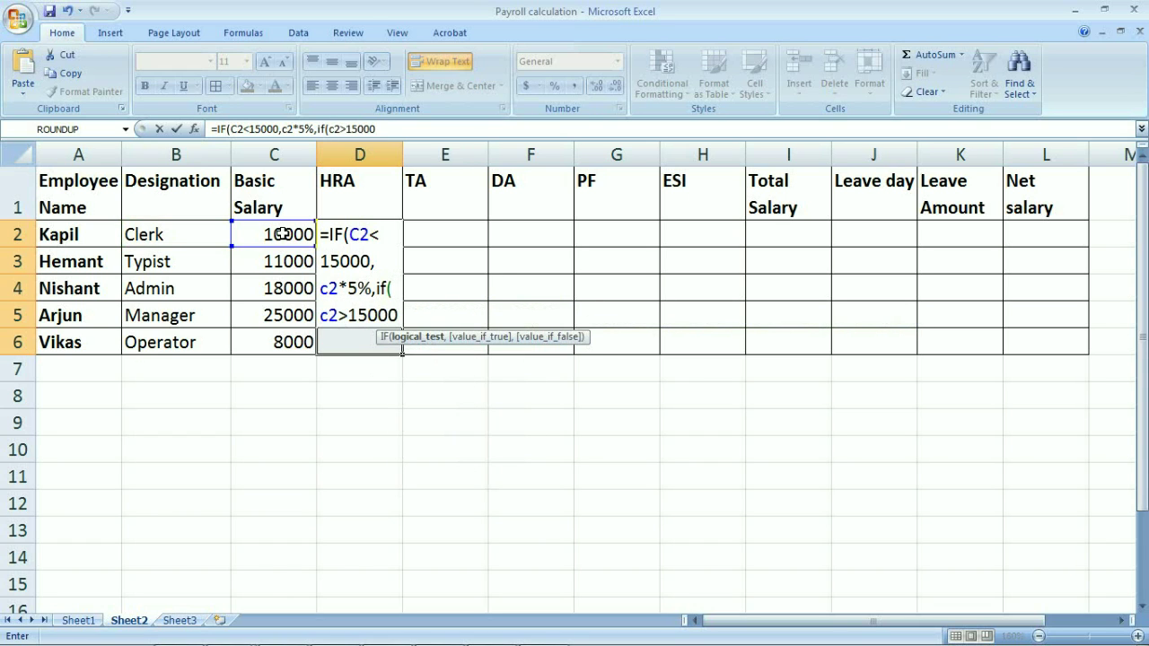
# Make the nested IF return c2*10%, close both parentheses and enter the HRA formula in all of D2:D6
pyautogui.write(',c2')
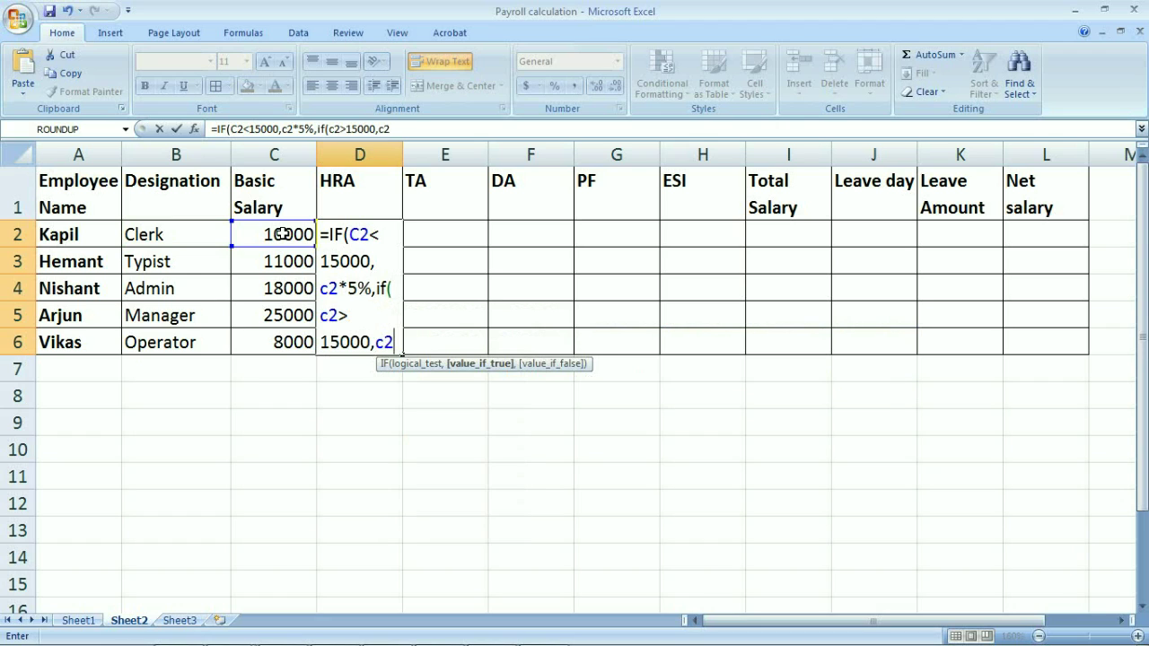
pyautogui.write('*10%')
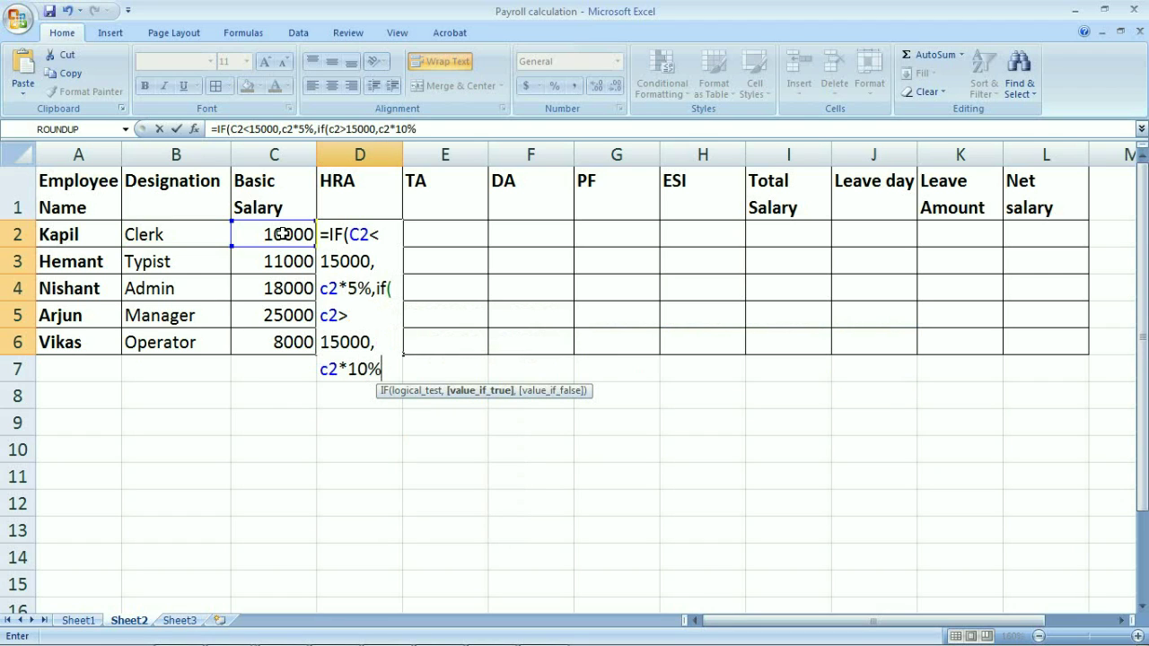
pyautogui.write('))')
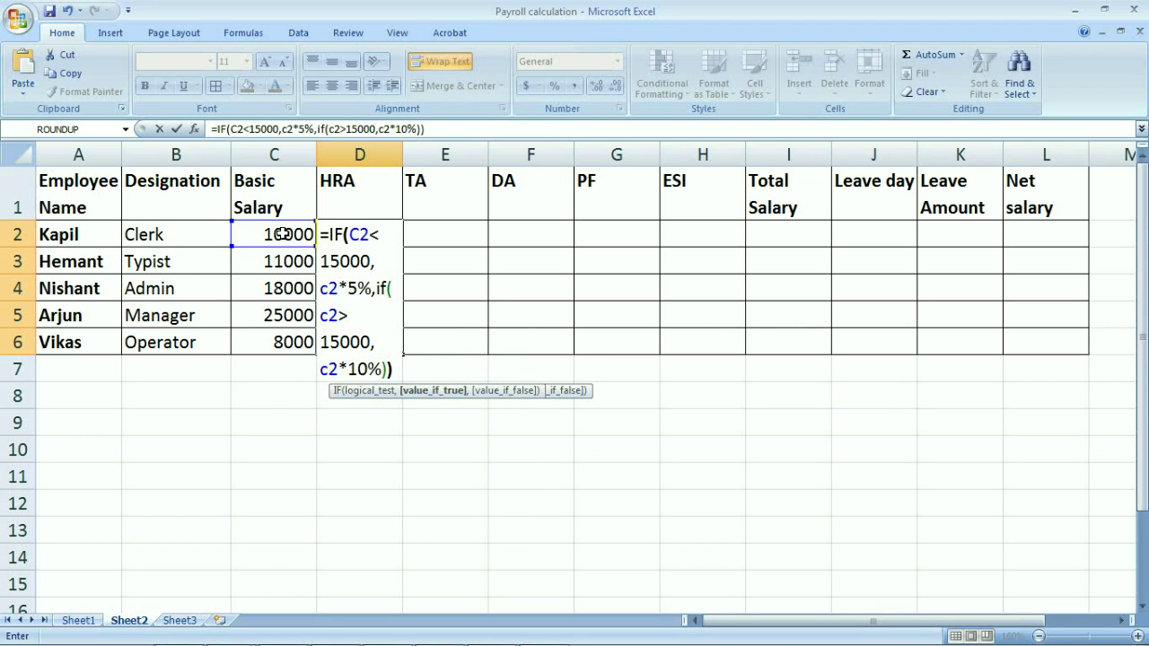
pyautogui.hotkey('ctrl', 'Return')
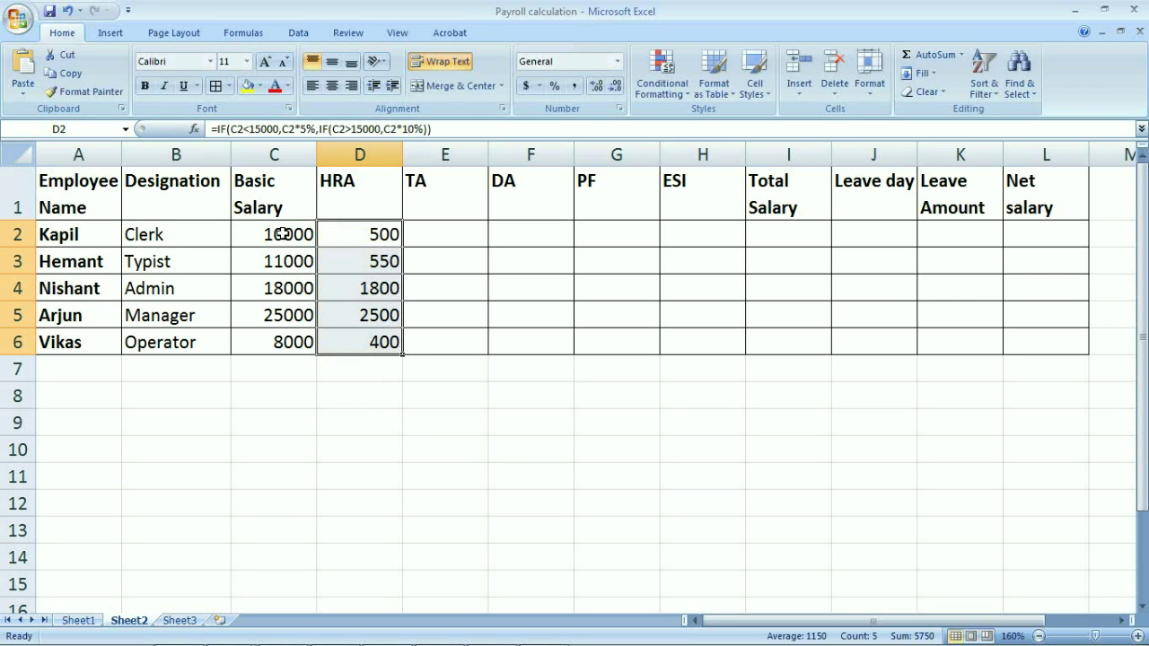
# Calculate TA for all employees by entering =(c2+d2)*10% in E2:E6
pyautogui.click(444, 234)
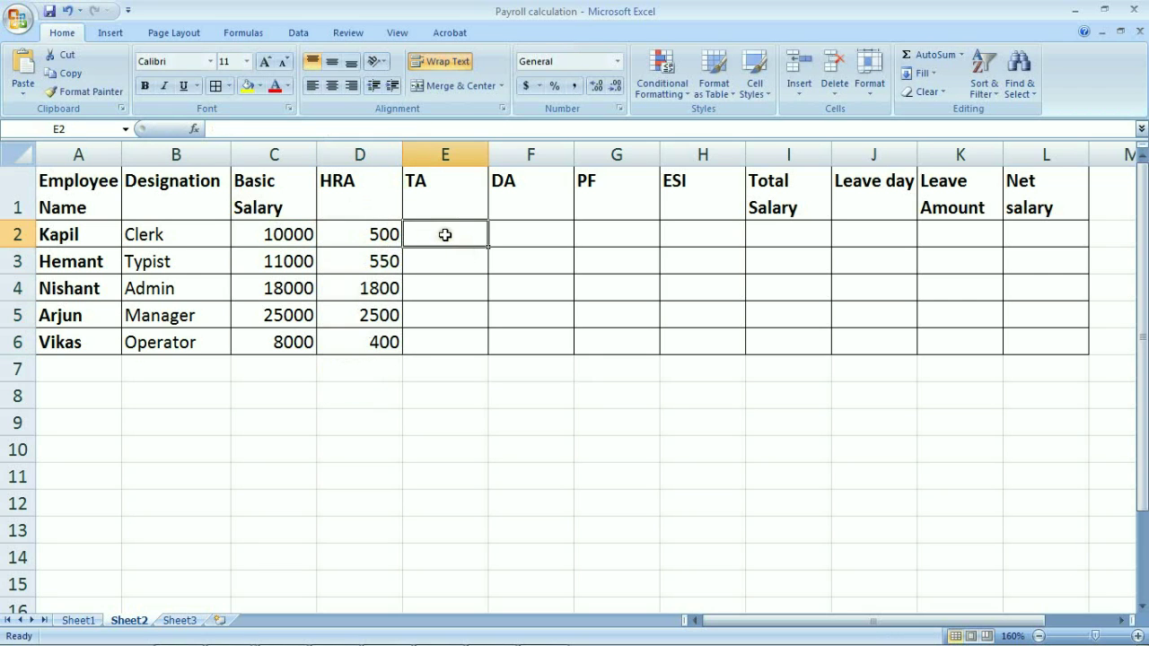
pyautogui.moveTo(444, 234); pyautogui.dragTo(446, 339)
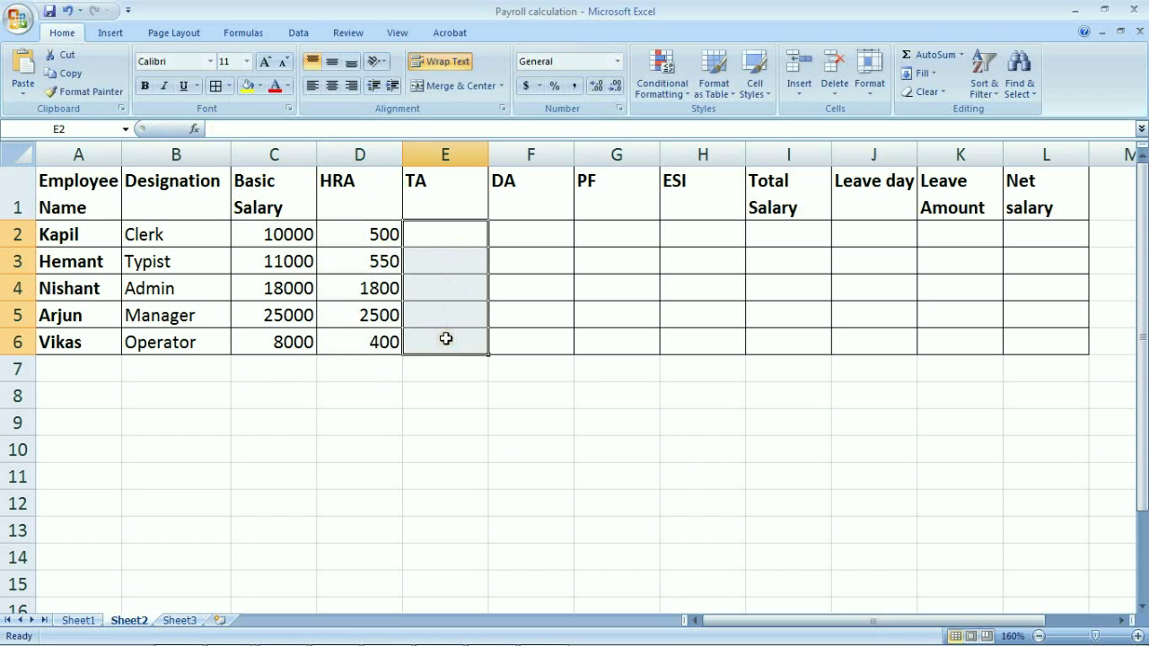
pyautogui.write('=')
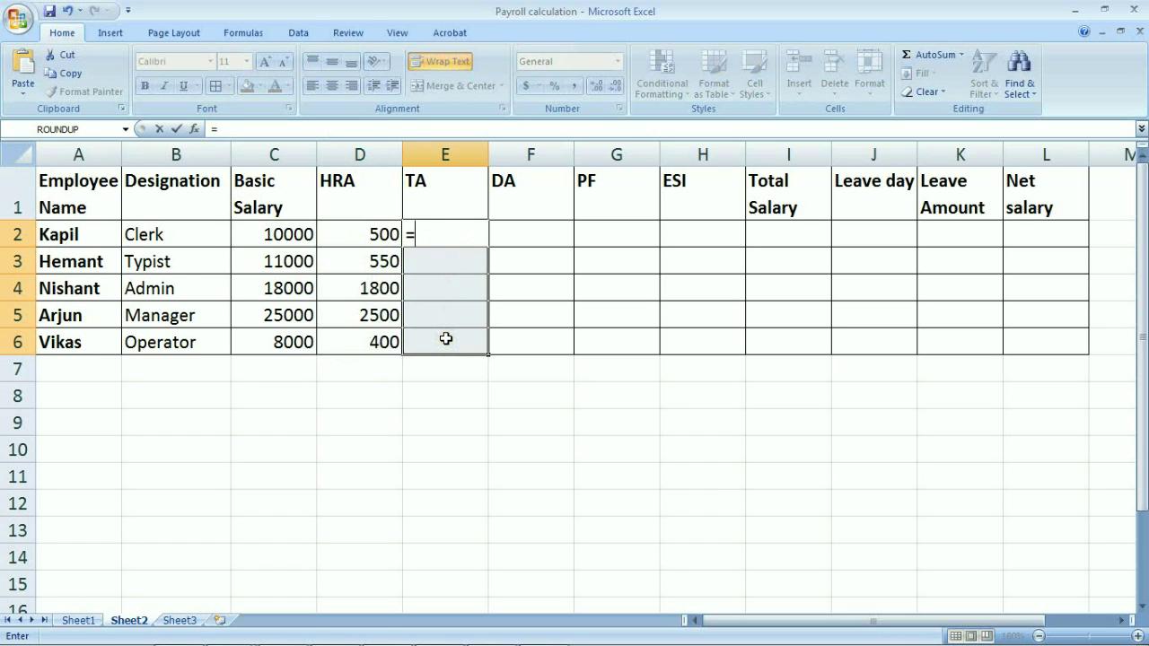
pyautogui.write('(c2')
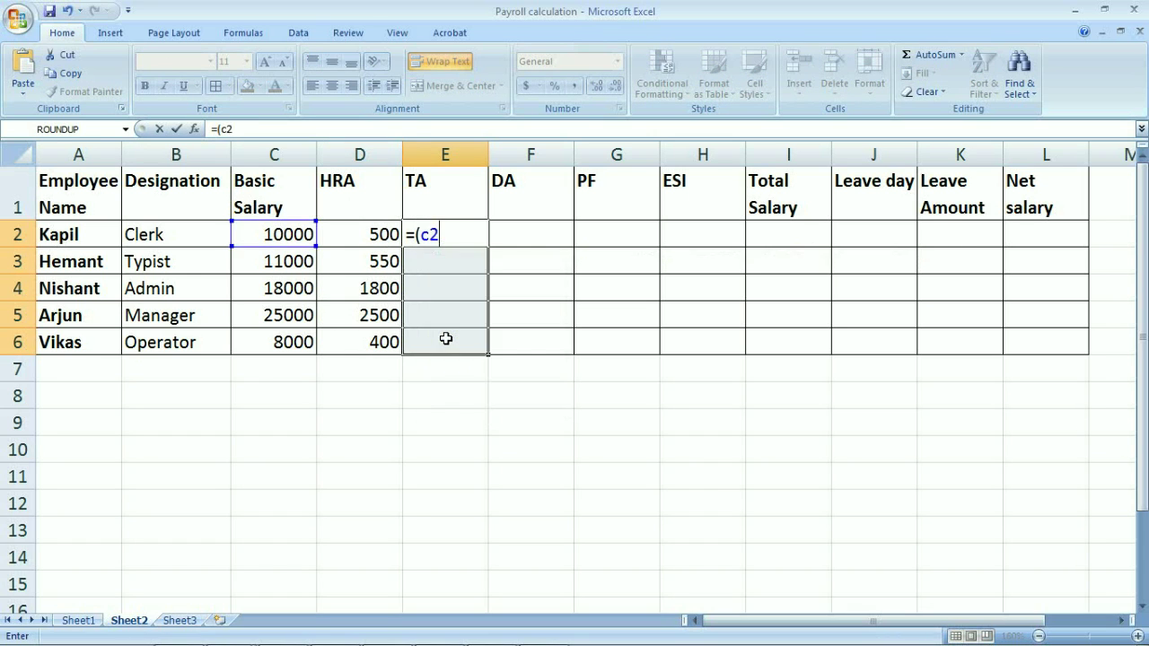
pyautogui.write('+d2)*')
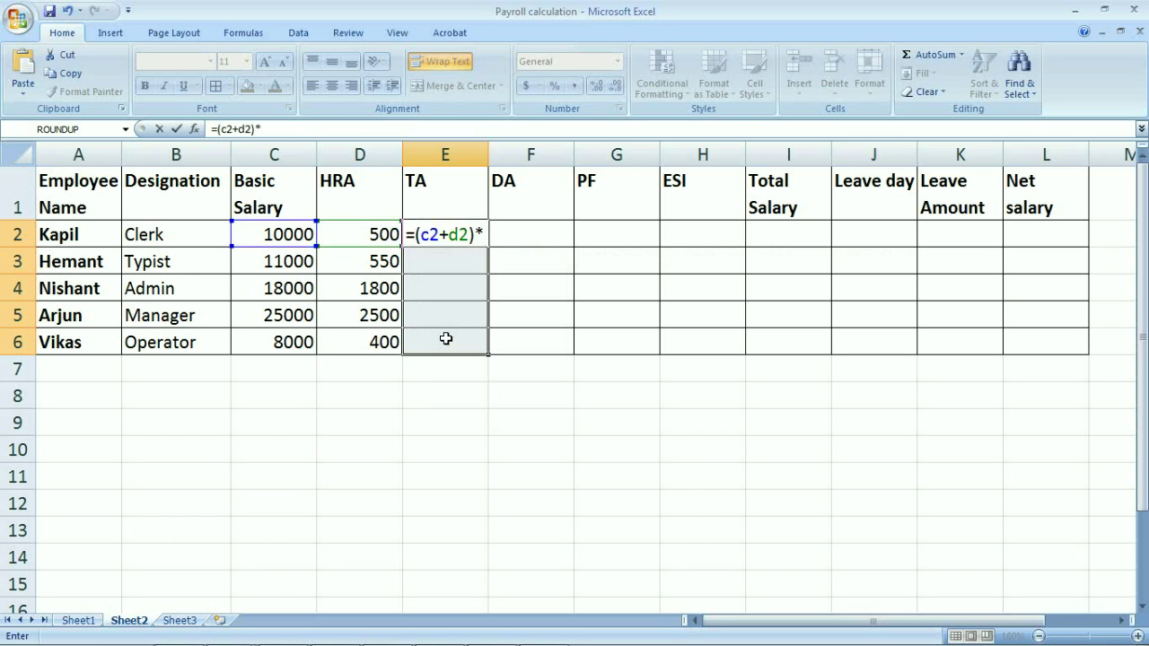
pyautogui.write('1')
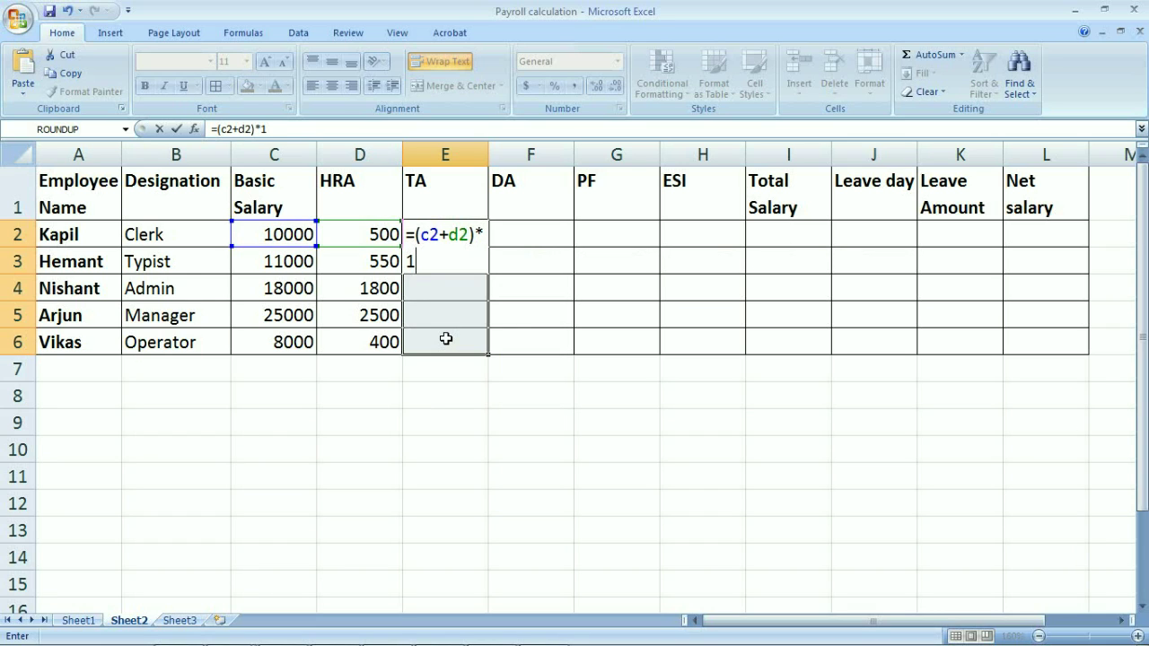
pyautogui.write('0$')
pyautogui.press('BackSpace')
pyautogui.write('%')
pyautogui.hotkey('ctrl', 'Return')
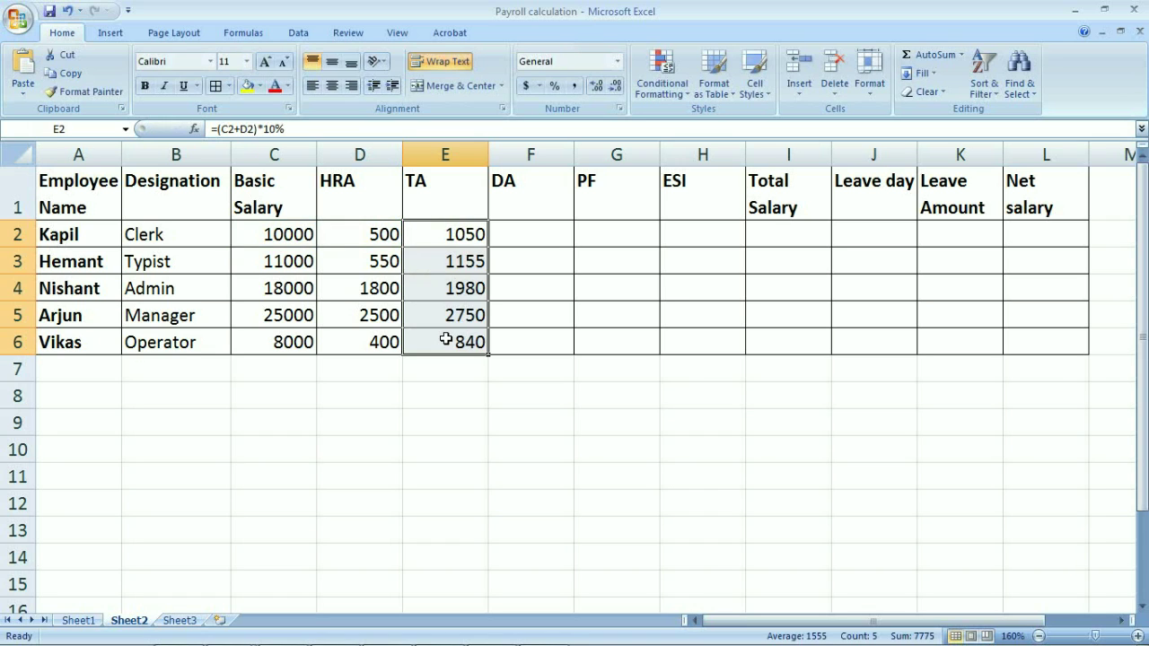
# Calculate DA for all employees by entering =(c2+d2)*10% in F2:F6
pyautogui.moveTo(526, 228); pyautogui.dragTo(531, 334)
pyautogui.write('=')
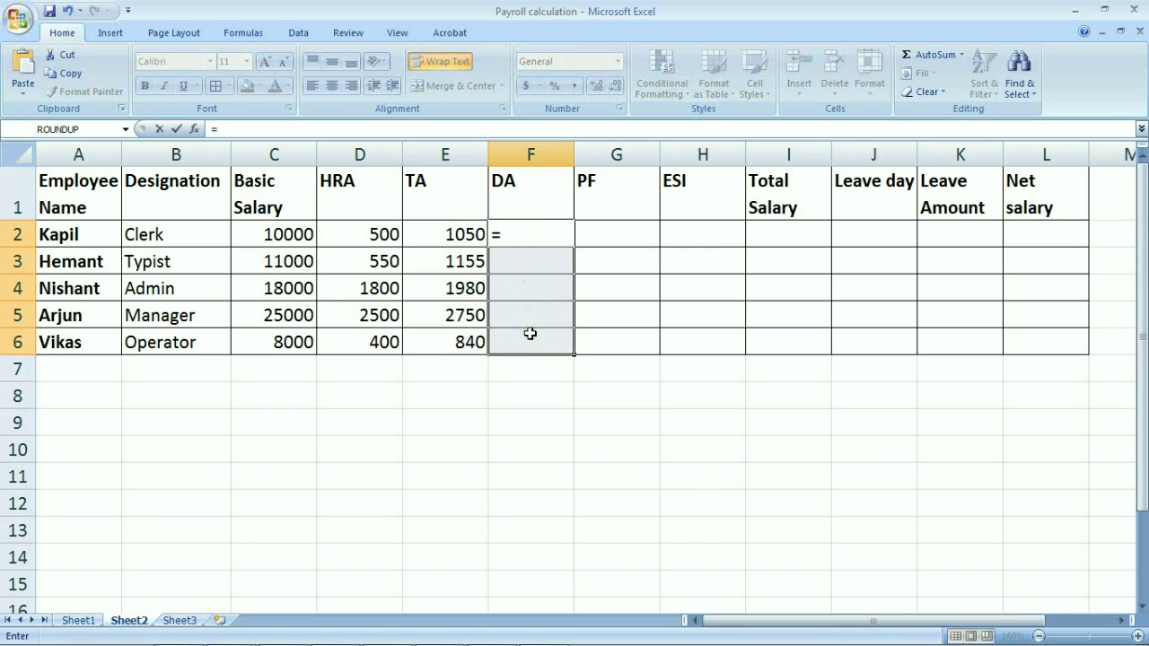
pyautogui.write('(c')
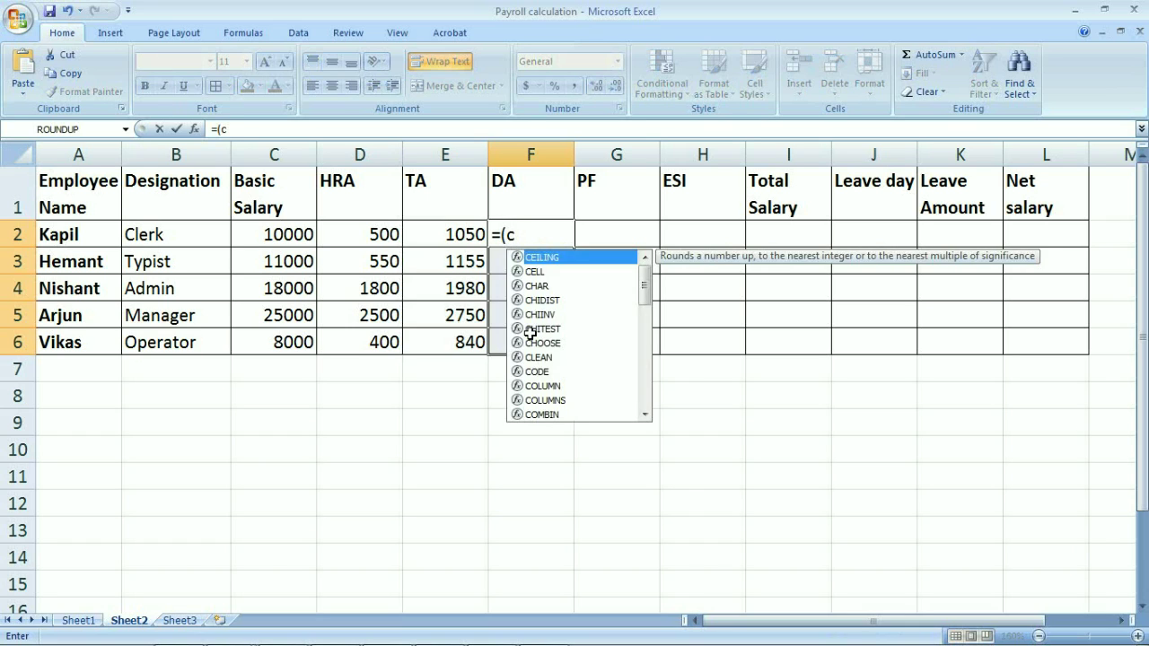
pyautogui.write('2+d2')
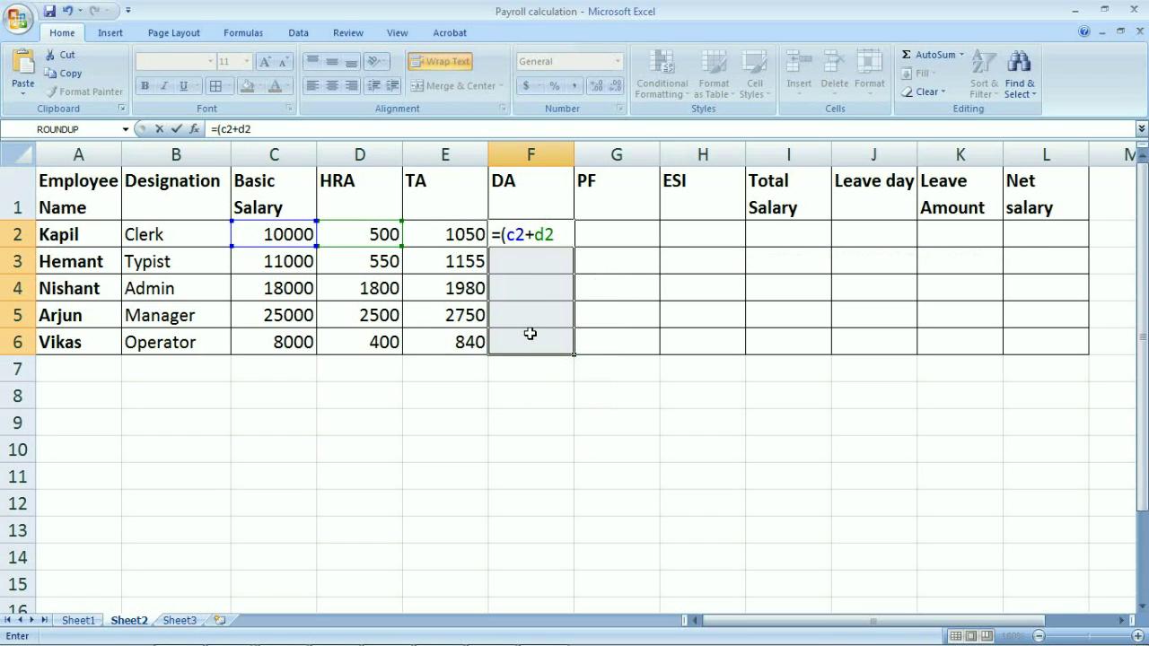
pyautogui.write(')*10%')
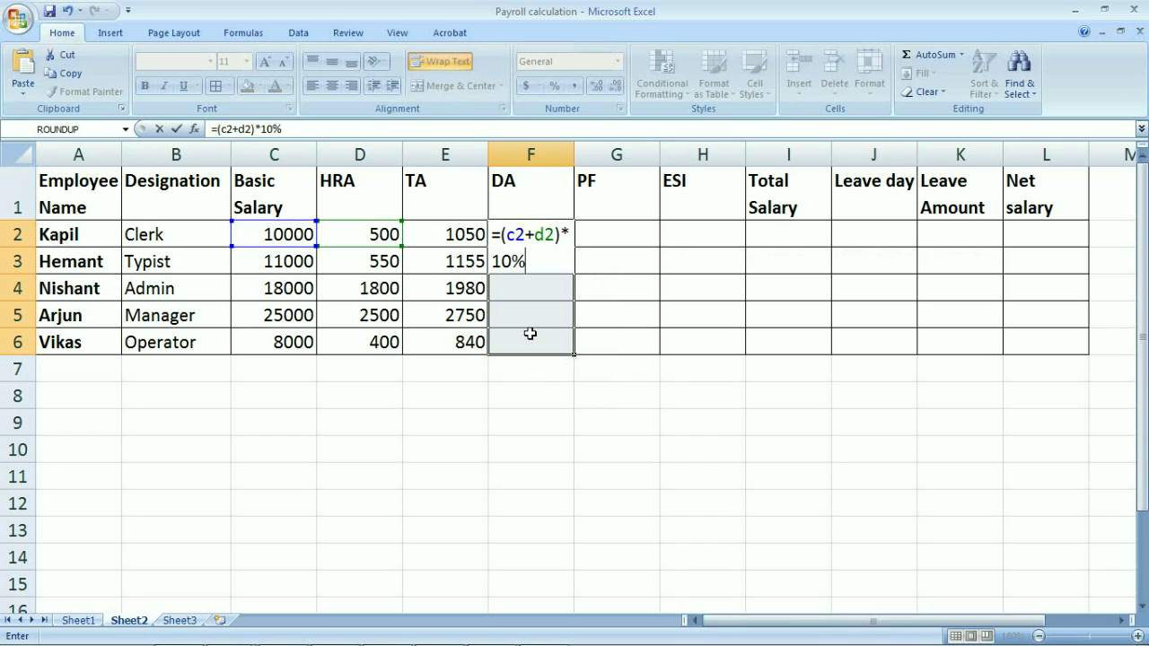
pyautogui.hotkey('ctrl', 'Return')
# Calculate PF for all employees by entering =C2*3% in G2:G6
pyautogui.moveTo(617, 239); pyautogui.dragTo(614, 339)
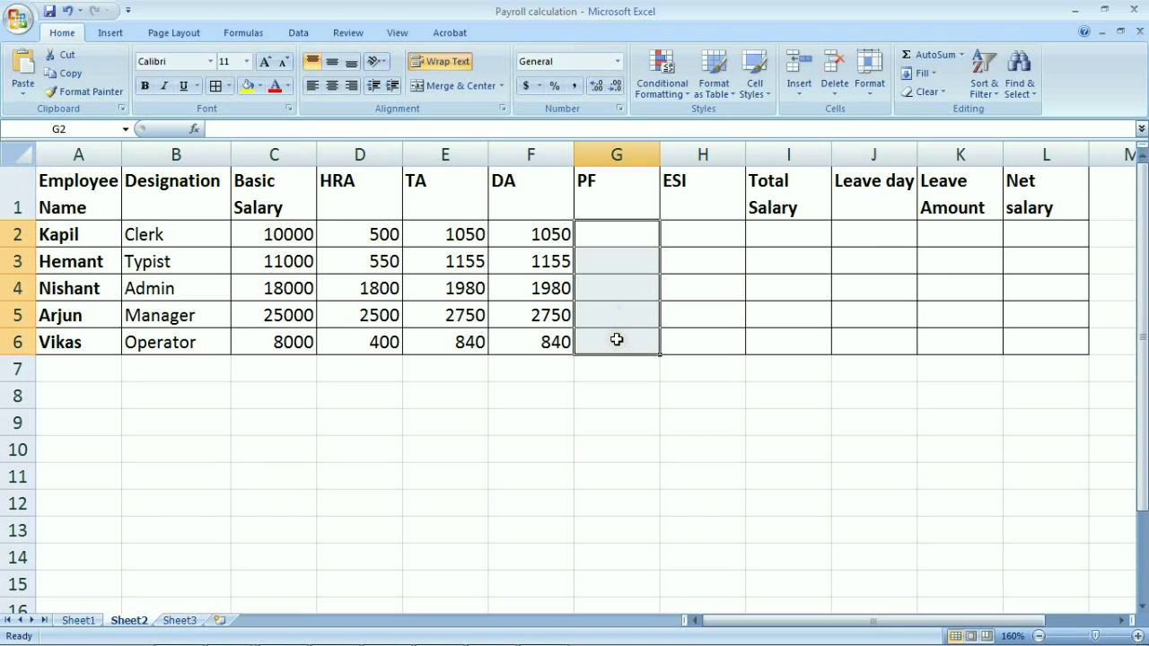
pyautogui.write('=')
pyautogui.click(298, 235)
pyautogui.write('*3%')
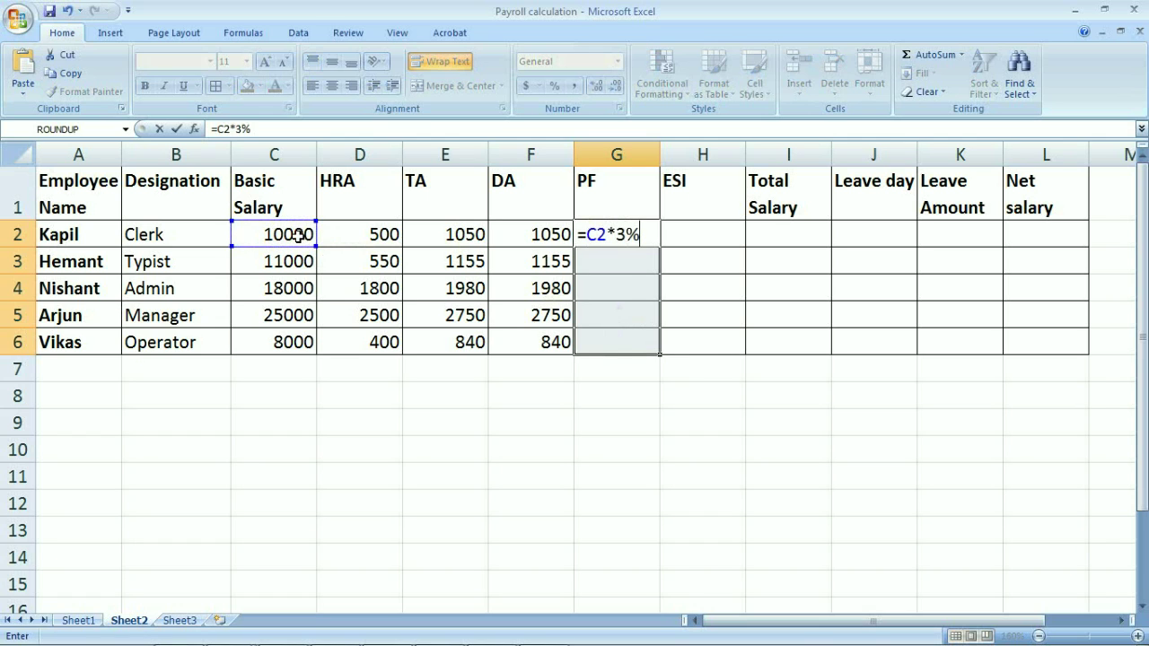
pyautogui.hotkey('ctrl', 'Return')
# Calculate ESI for all employees by entering =C2*4% in H2:H6
pyautogui.moveTo(701, 229); pyautogui.dragTo(712, 335)
pyautogui.write('=')
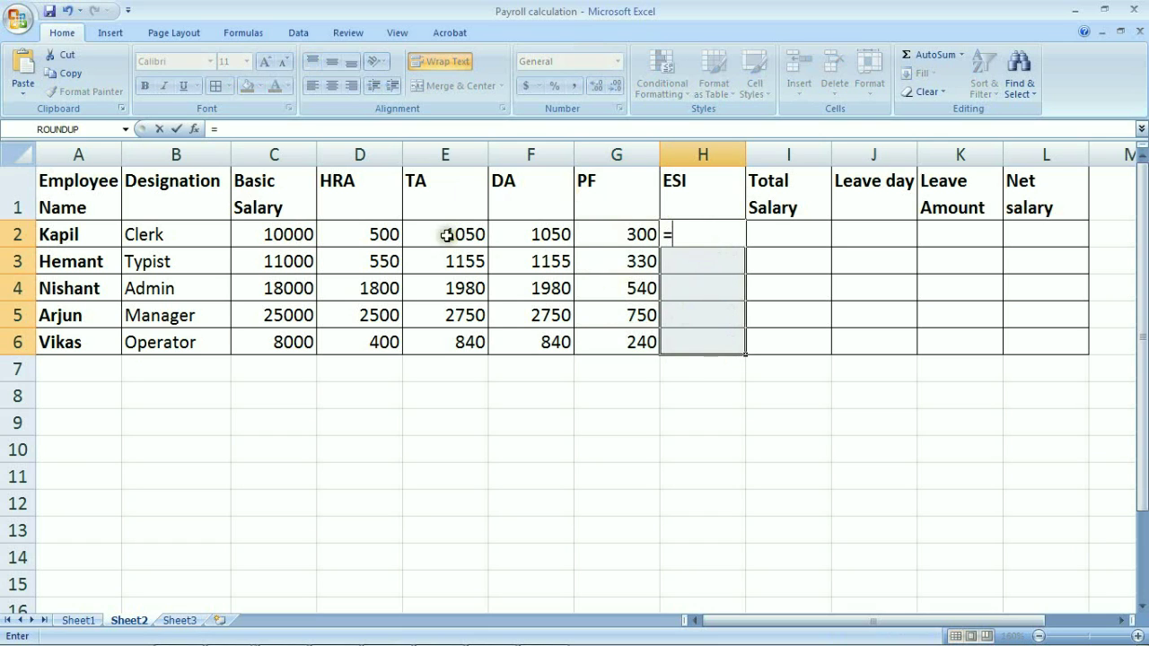
pyautogui.click(304, 235)
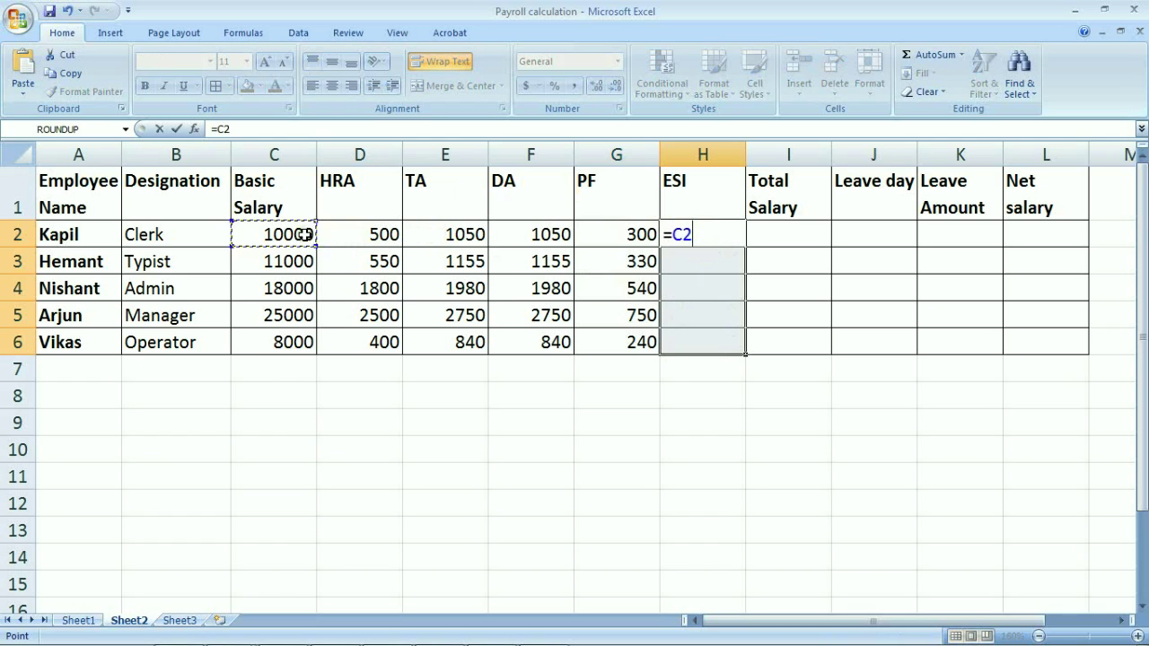
pyautogui.write('*4%')
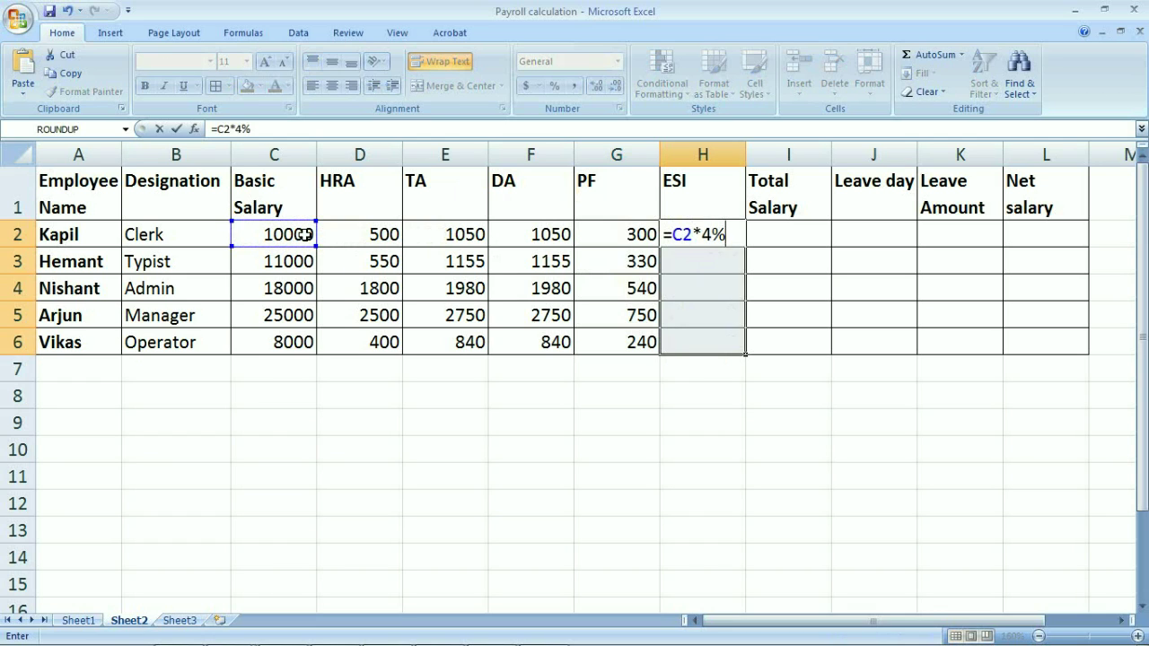
pyautogui.hotkey('ctrl', 'Return')
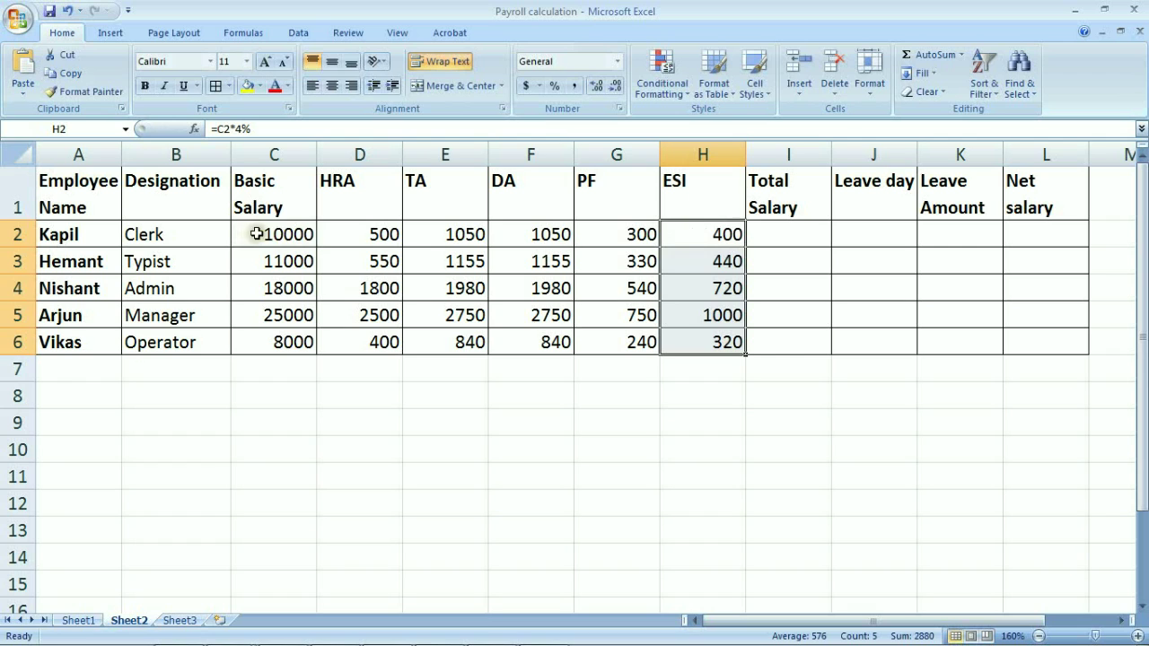
# Start the Total Salary formula for I2:I6 by adding basic salary, HRA, TA and DA as =C2+D2+E2+F2
pyautogui.click(777, 229)
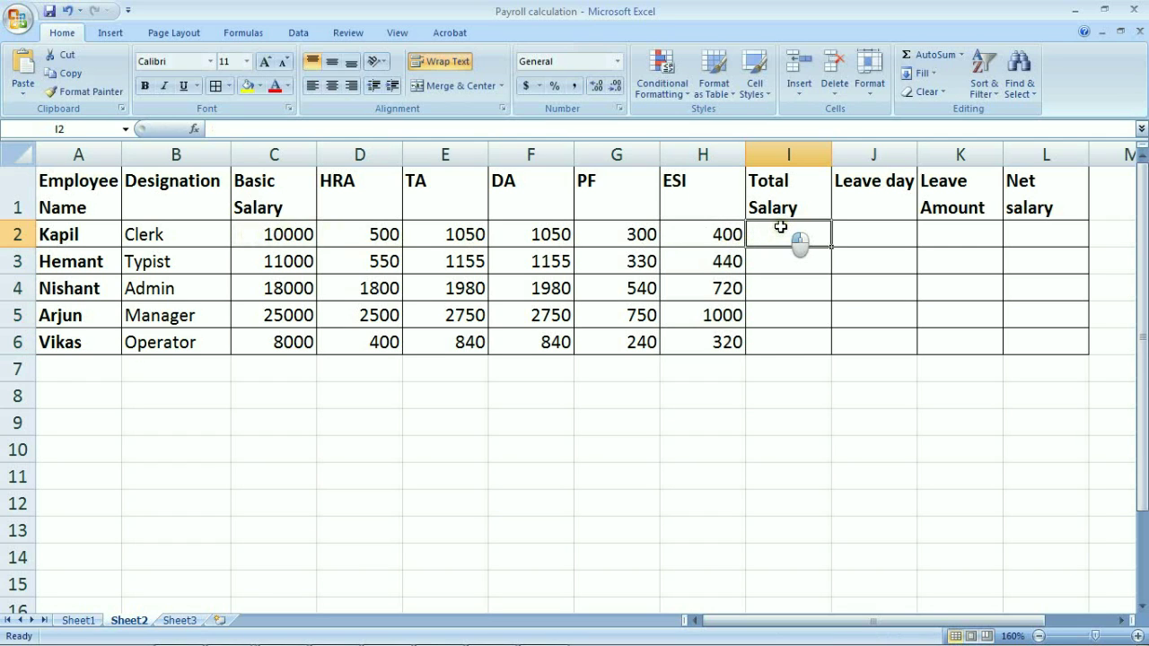
pyautogui.moveTo(777, 229); pyautogui.dragTo(777, 334)
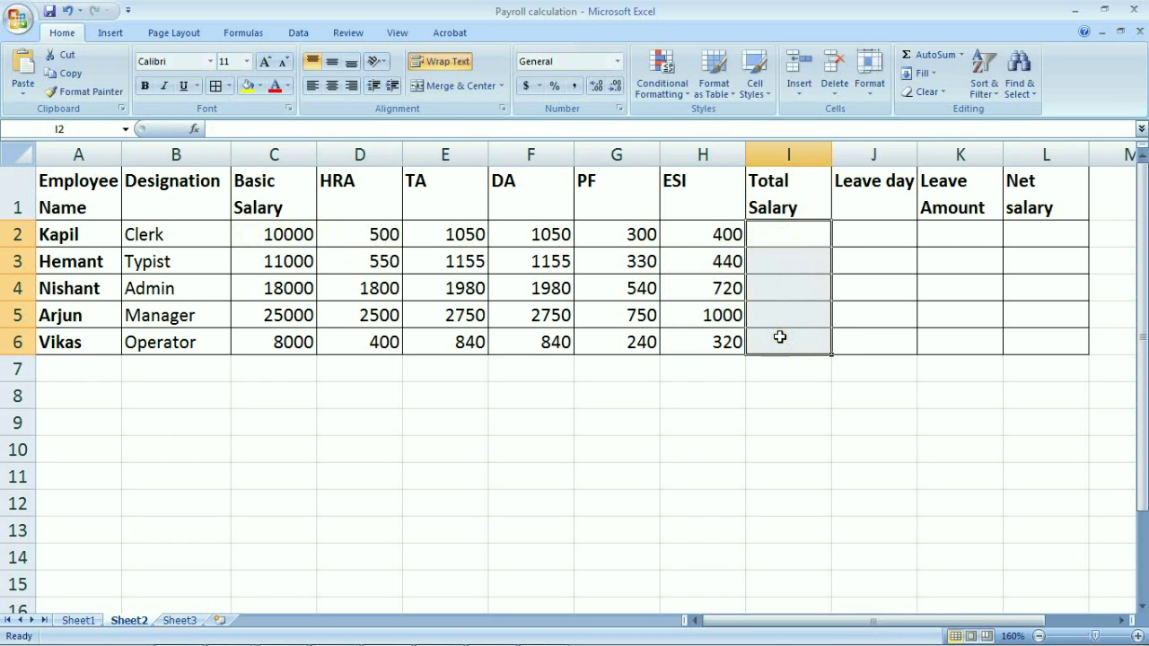
pyautogui.write('=')
pyautogui.click(275, 234)
pyautogui.write('+')
pyautogui.click(341, 236)
pyautogui.write('+')
pyautogui.click(429, 233)
pyautogui.write('+')
pyautogui.click(528, 232)
# Subtract PF and ESI with -G2-H2 and enter the Total Salary formula in all of I2:I6
pyautogui.write('-')
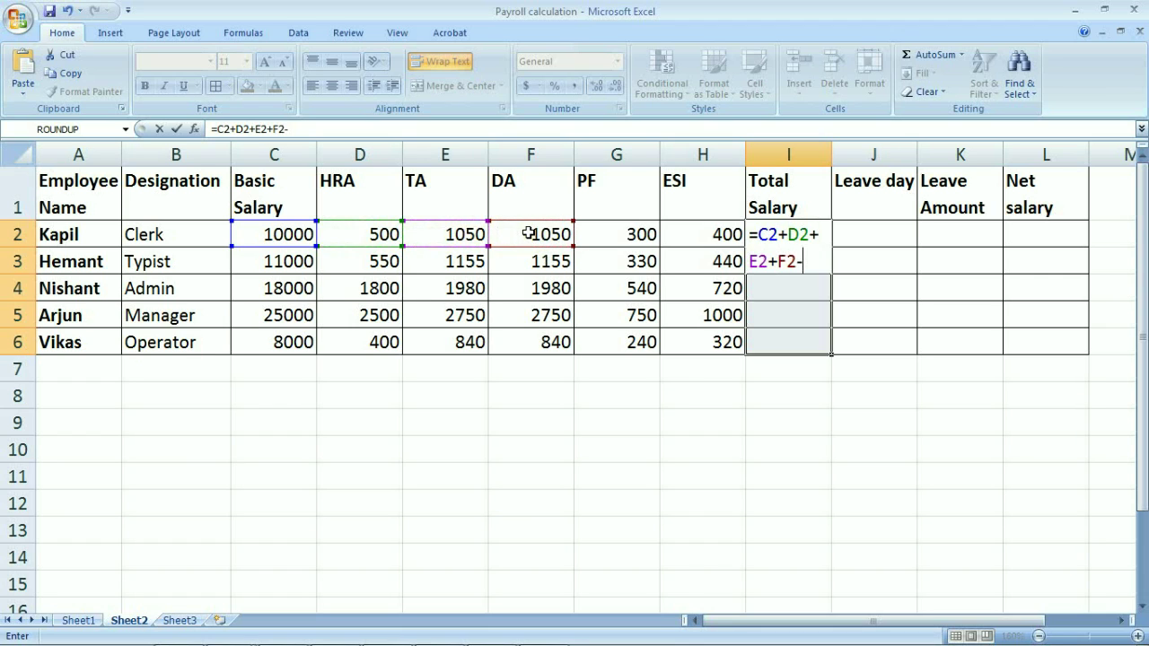
pyautogui.click(619, 232)
pyautogui.write('-')
pyautogui.click(685, 232)
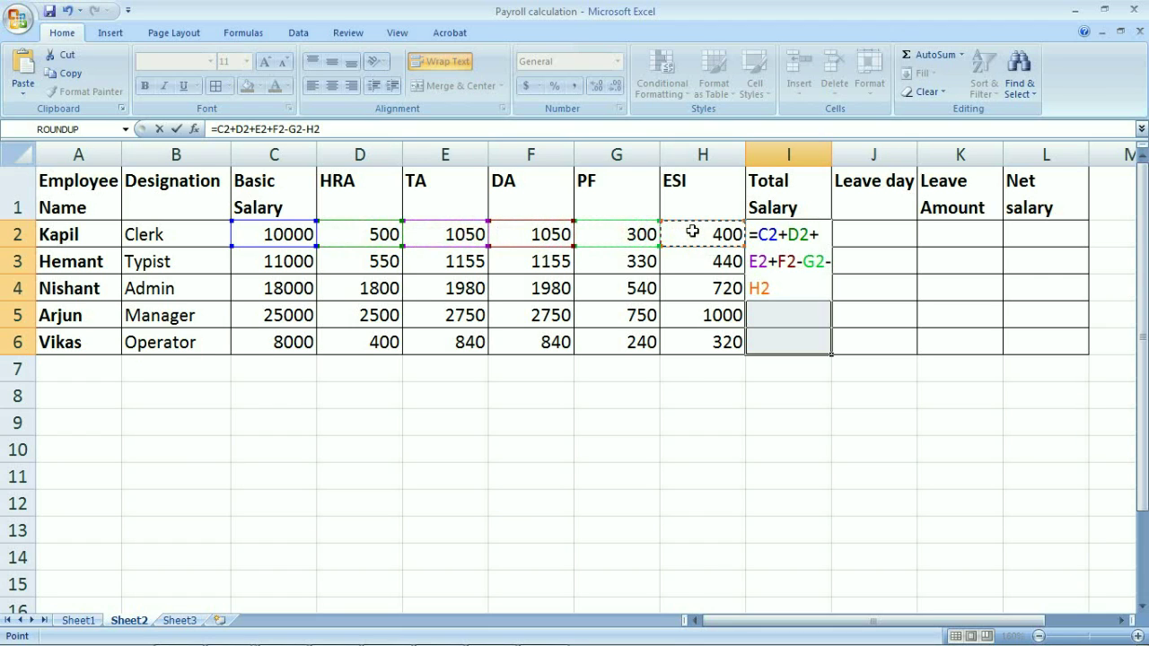
pyautogui.hotkey('ctrl', 'Return')
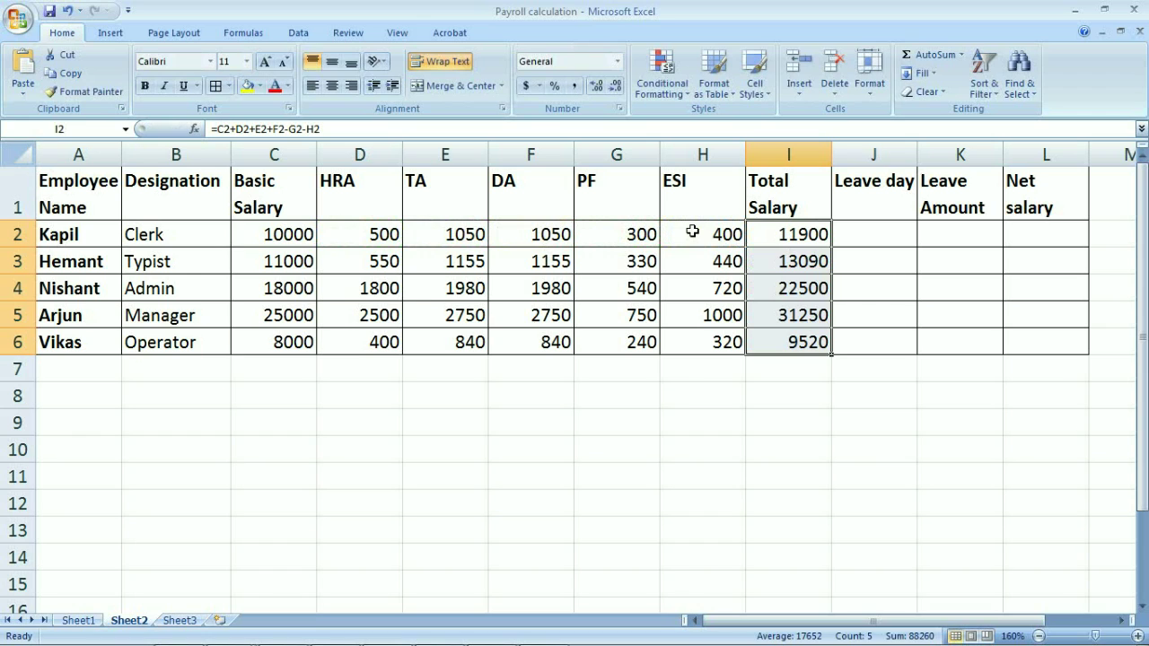
# Fill in the Leave day column J2:J6 with 2, 3, 4, 0 and 1
pyautogui.moveTo(883, 230)
pyautogui.mouseDown()
pyautogui.moveTo(885, 351)
pyautogui.moveTo(874, 335)
pyautogui.moveTo(888, 235)
pyautogui.mouseUp()
pyautogui.write('2')
pyautogui.press('Return')
pyautogui.write('3')
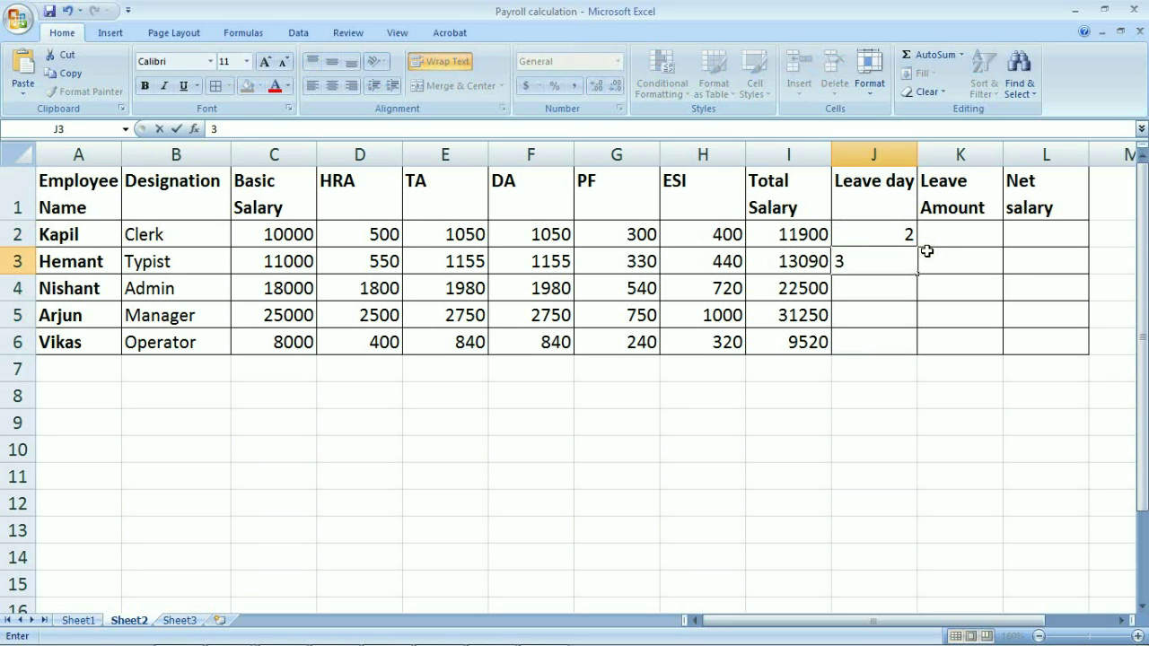
pyautogui.press('Return')
pyautogui.write('4')
pyautogui.press('Return')
pyautogui.write('0')
pyautogui.press('Return')
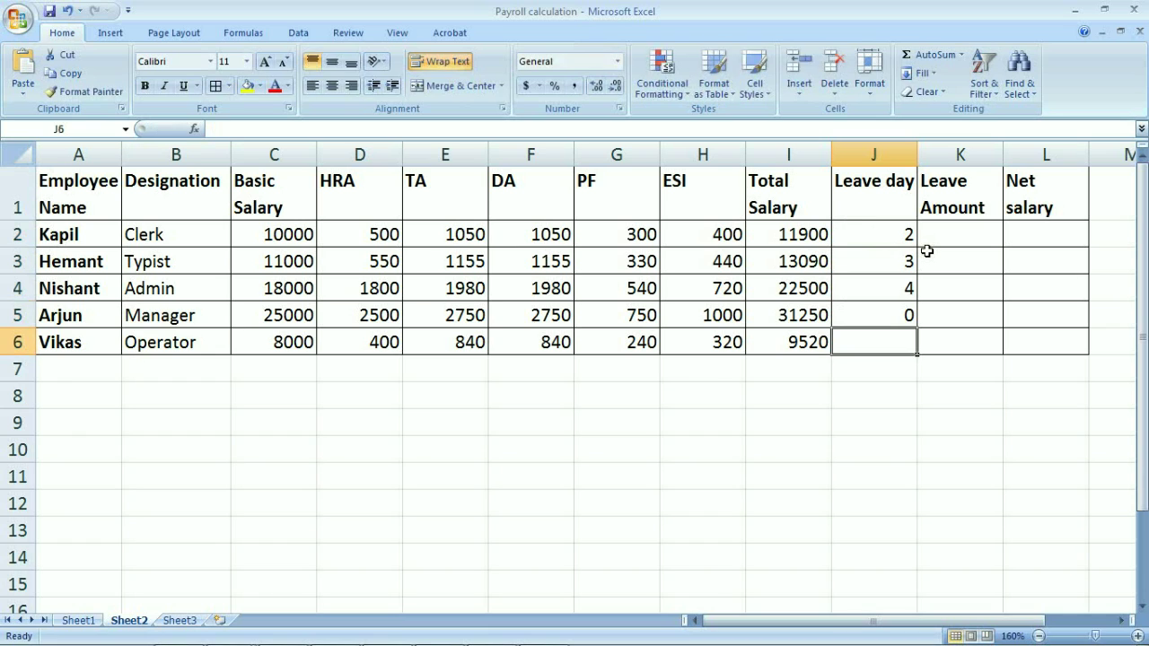
pyautogui.write('1')
pyautogui.press('Tab')
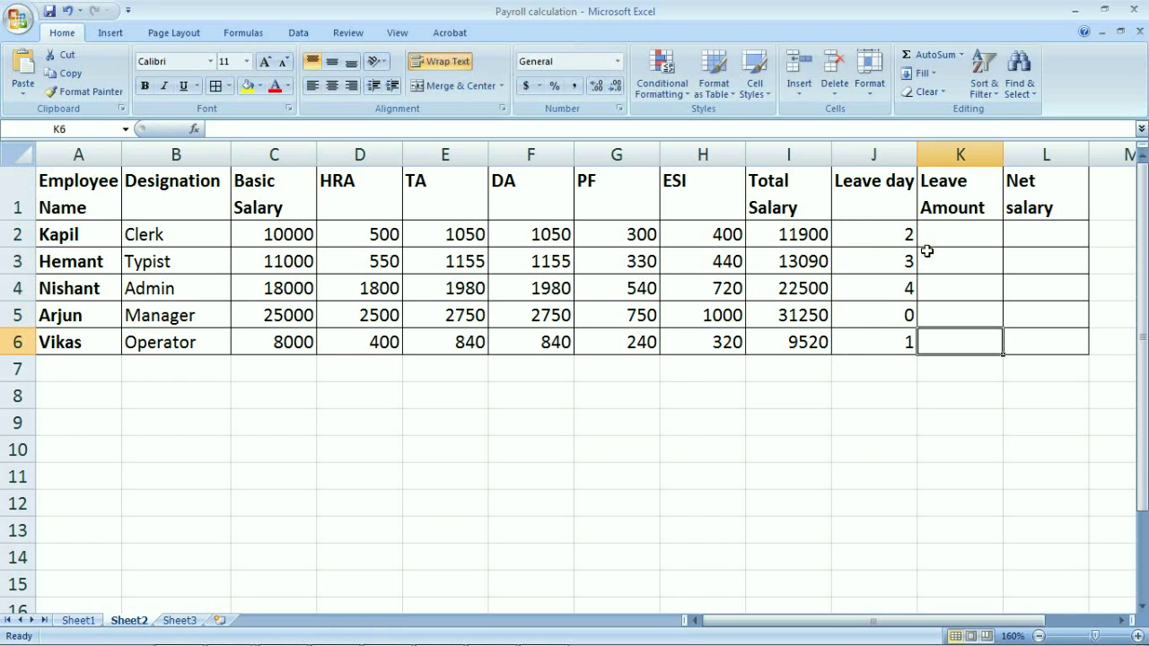
# Start the Leave Amount formula for K2:K6 in K2 with an IF that returns 0 when J2<=2
pyautogui.moveTo(938, 240)
pyautogui.mouseDown()
pyautogui.moveTo(954, 249)
pyautogui.moveTo(951, 341)
pyautogui.mouseUp()
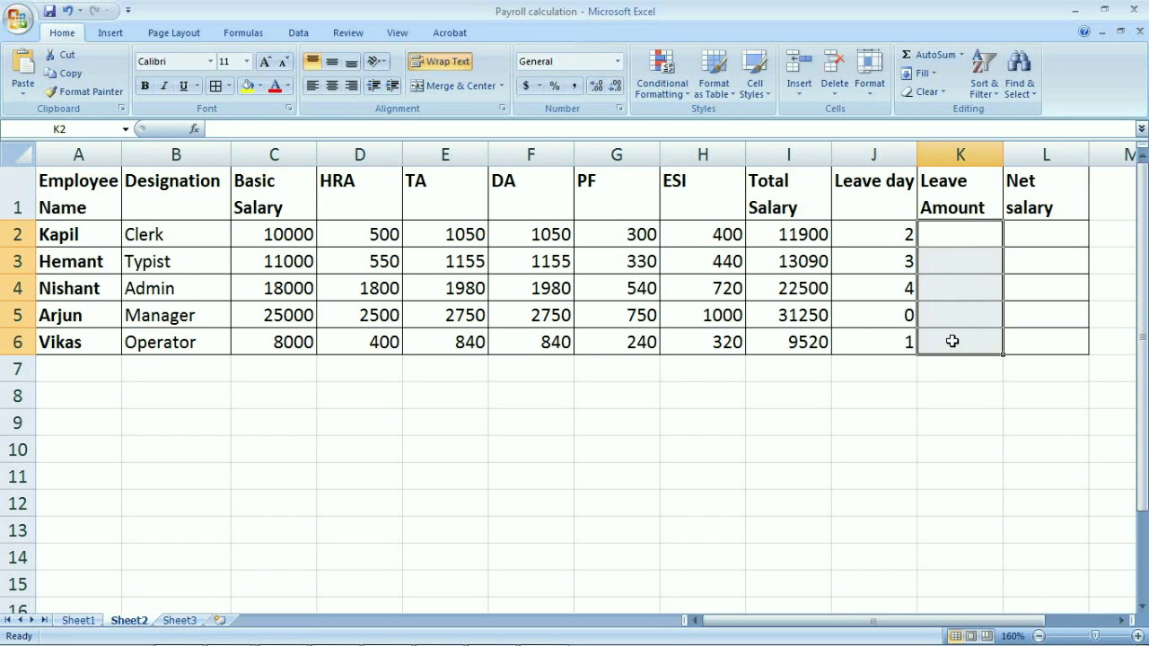
pyautogui.write('=if')
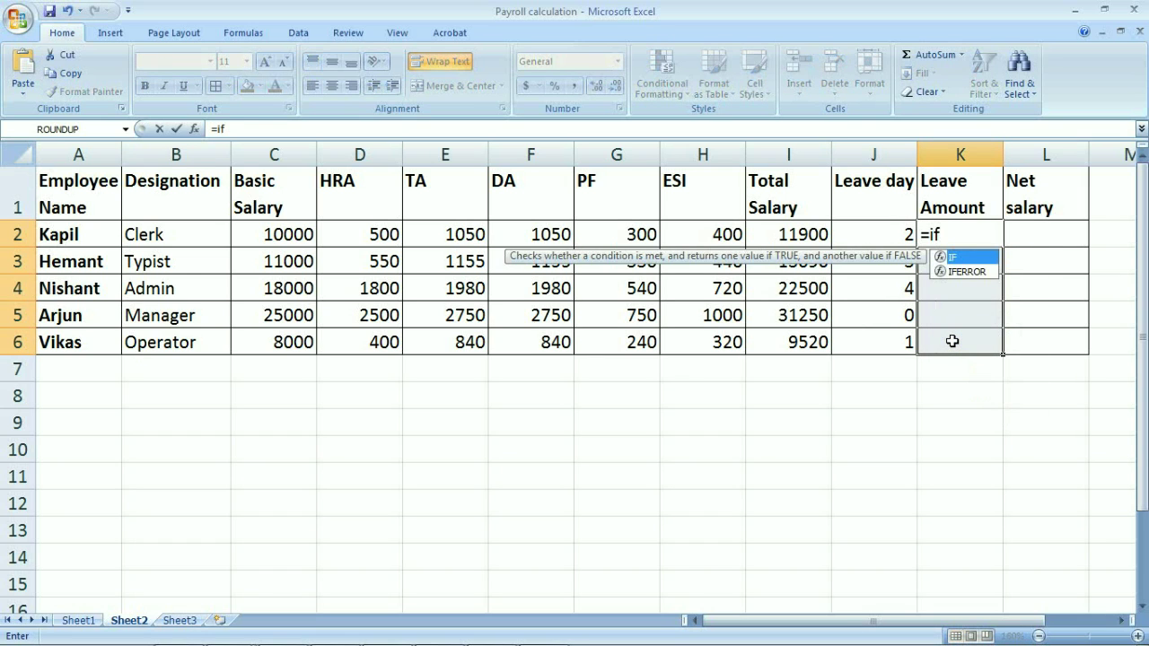
pyautogui.write('(')
pyautogui.click(886, 236)
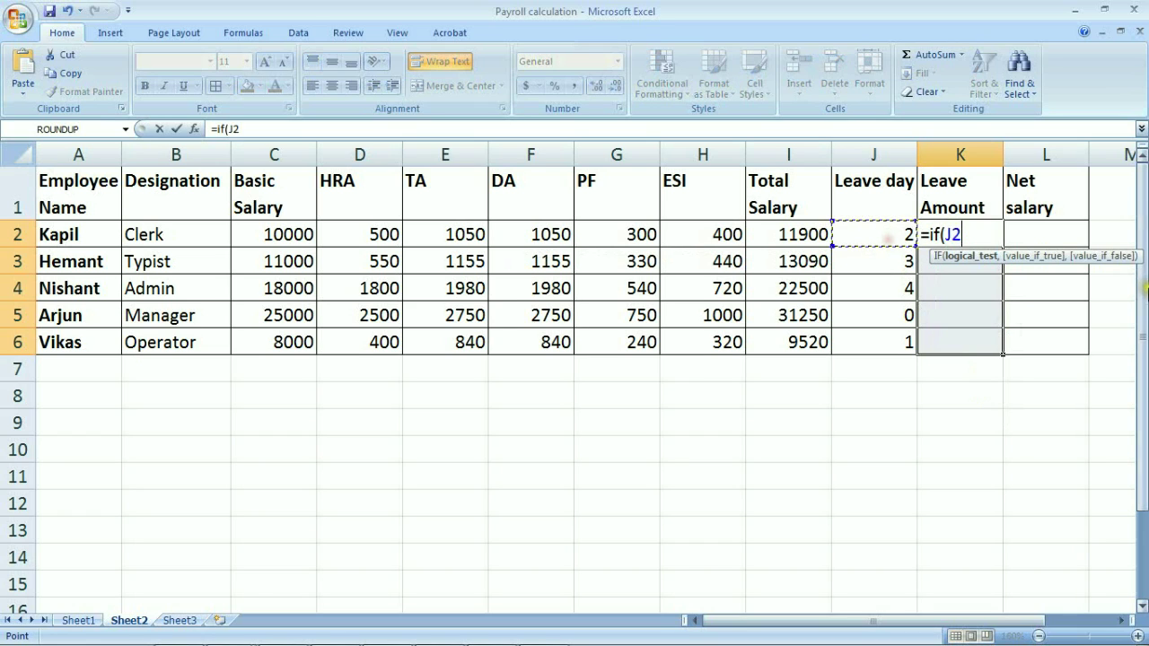
pyautogui.write('<=2,0,')
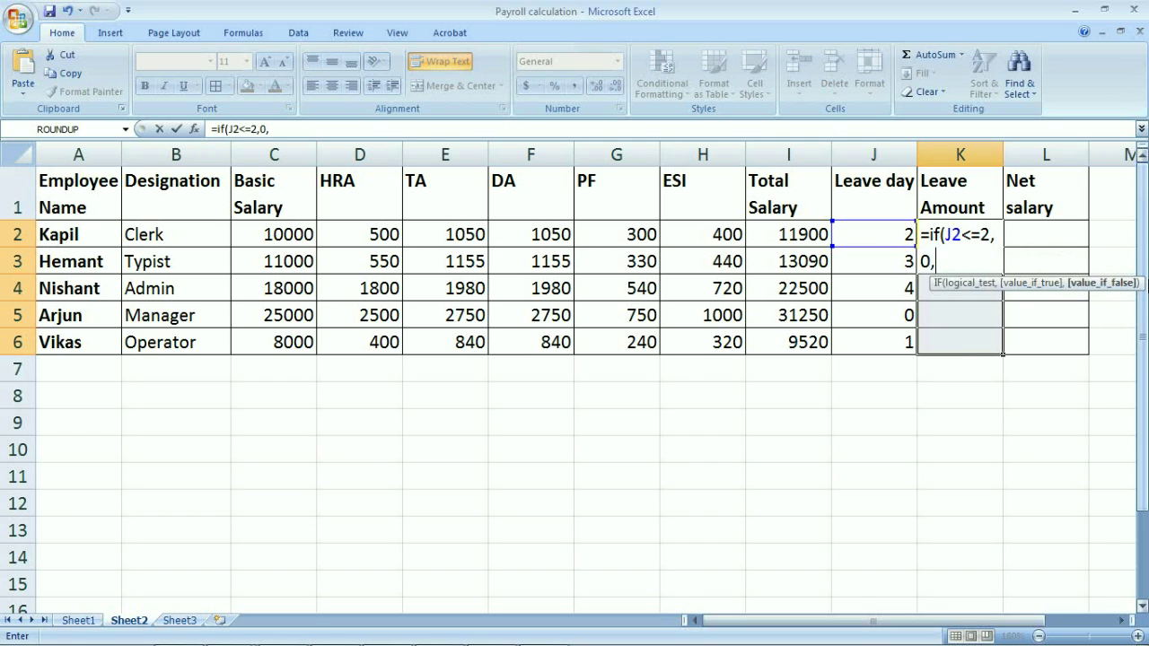
# Nest an IF that returns I2/26*J2 when j2>2, and enter the formula in all of K2:K6 with the proposed parenthesis correction accepted
pyautogui.write('if')
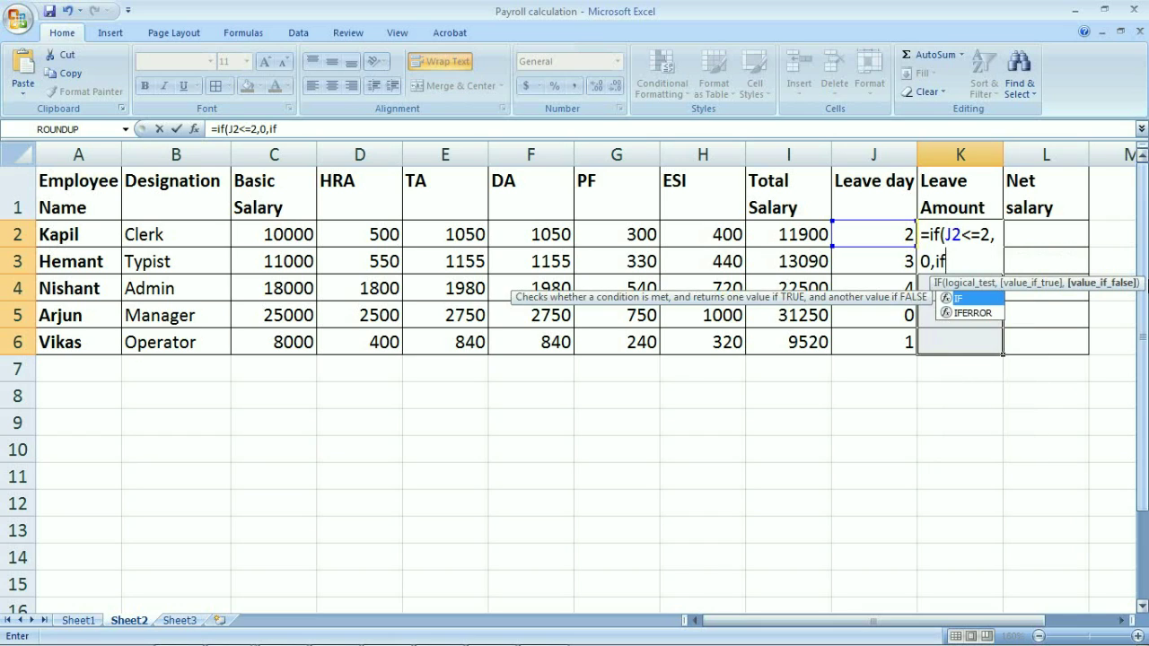
pyautogui.write('(j2>2')
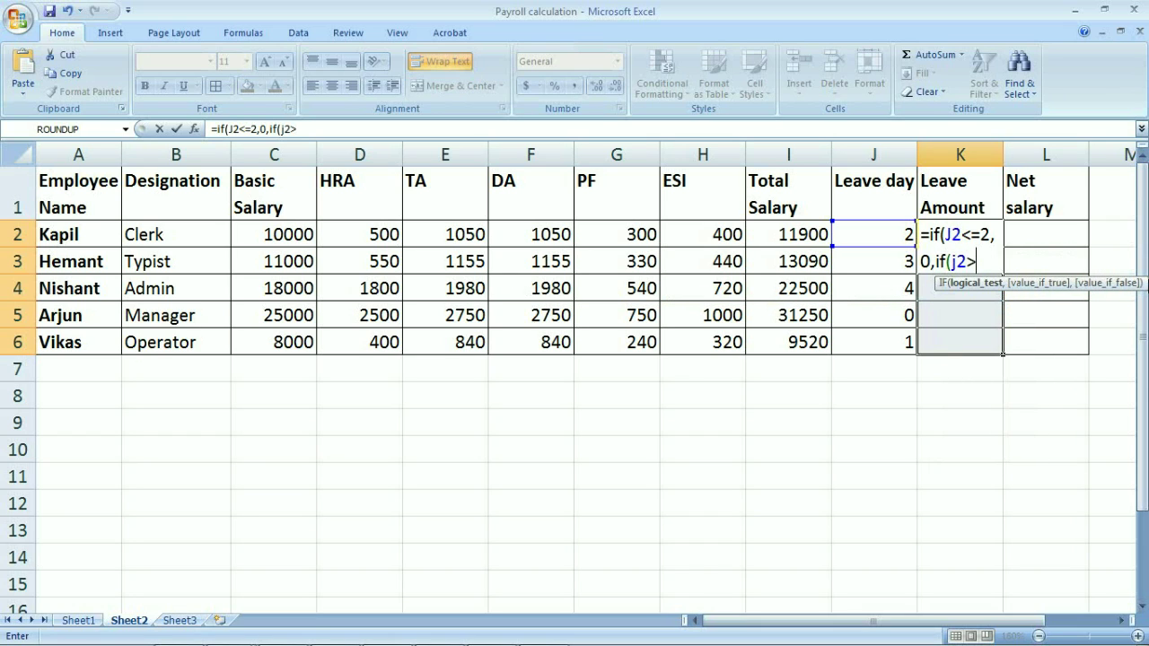
pyautogui.write(',')
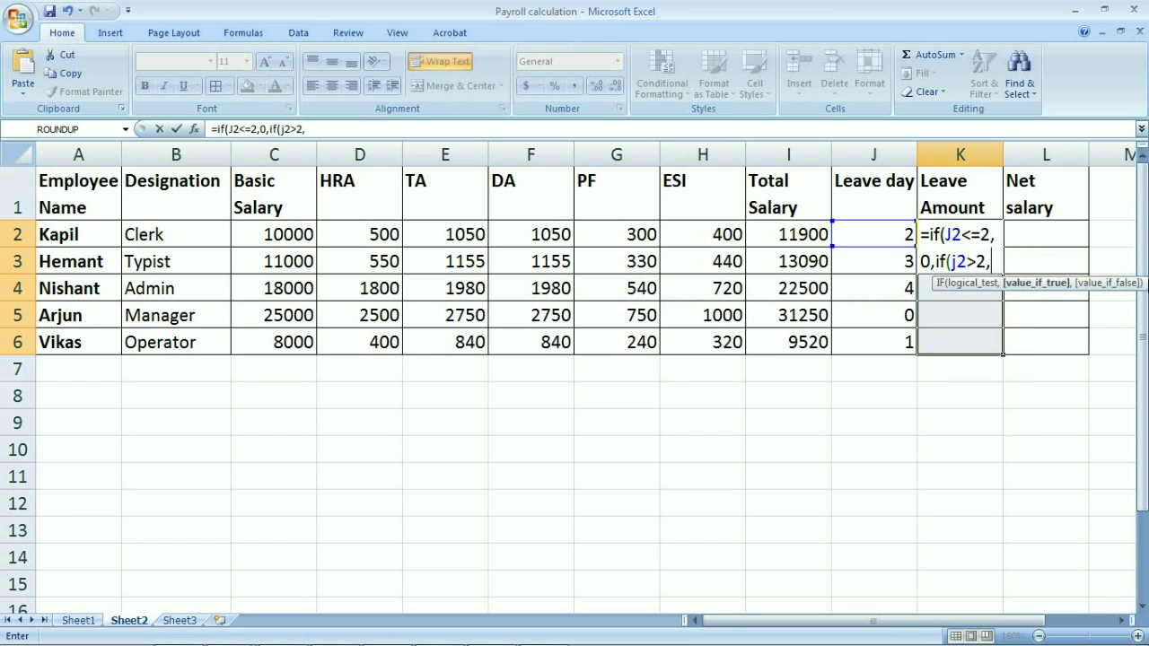
pyautogui.click(795, 234)
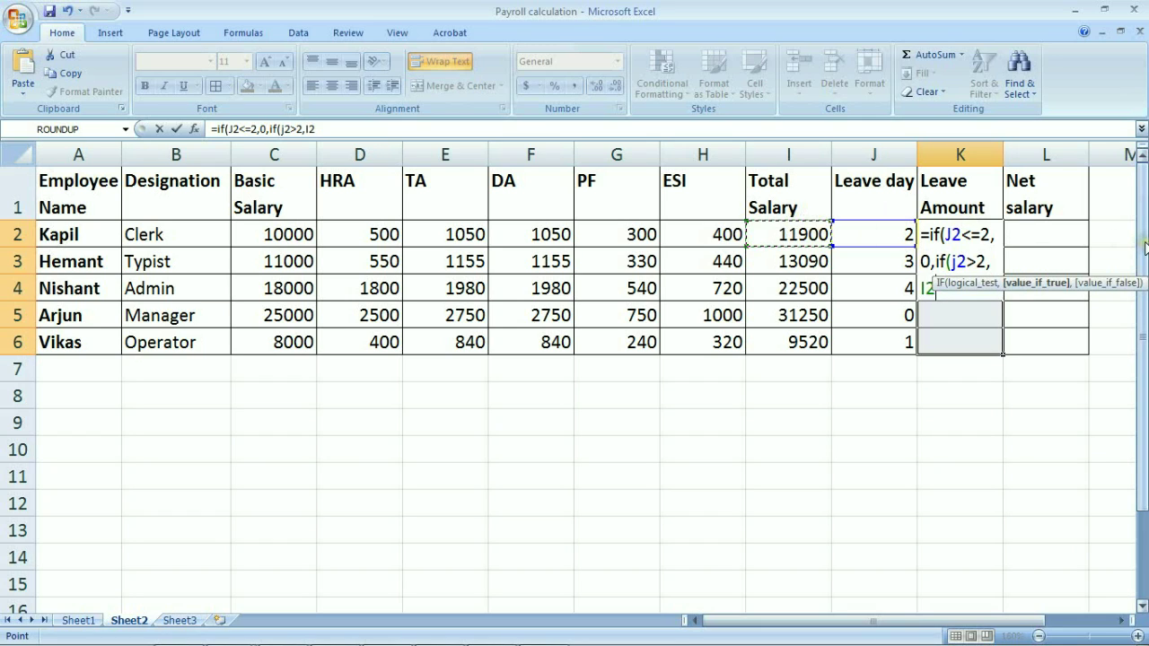
pyautogui.write('/26')
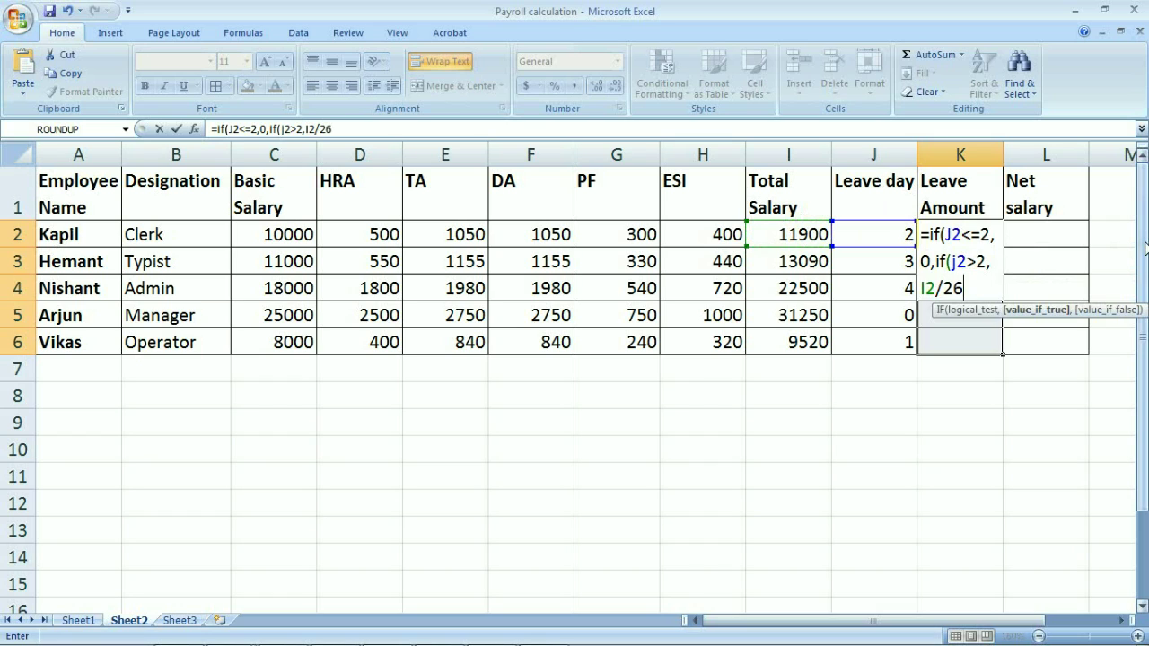
pyautogui.write('*')
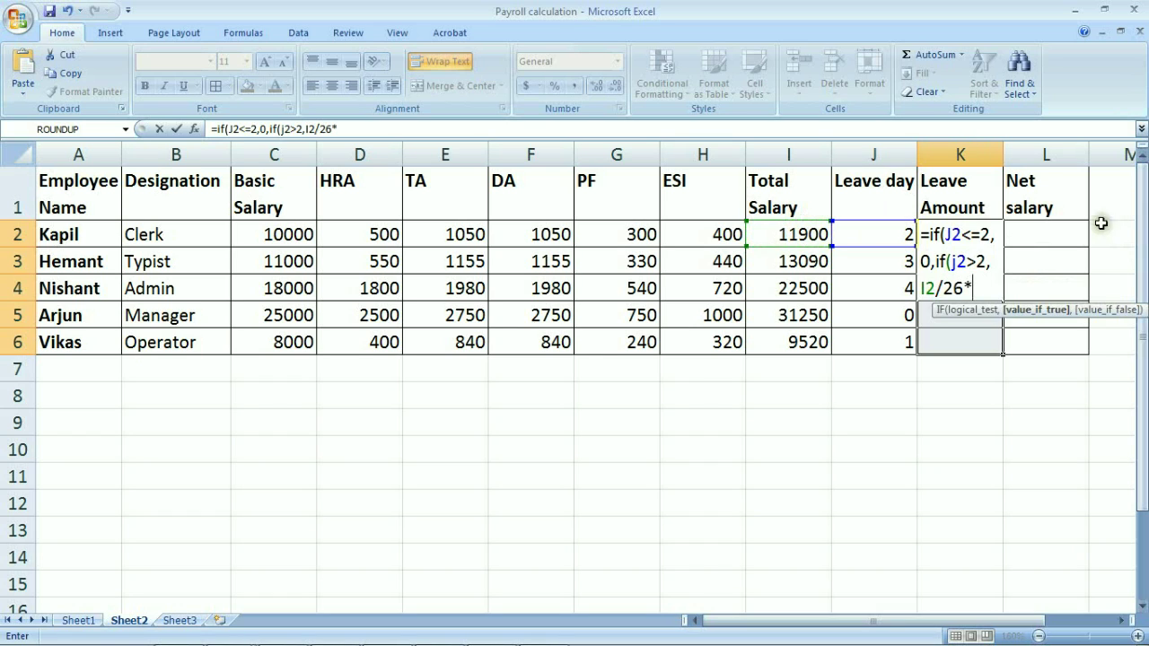
pyautogui.click(894, 234)
pyautogui.write(')')
pyautogui.press('Return')
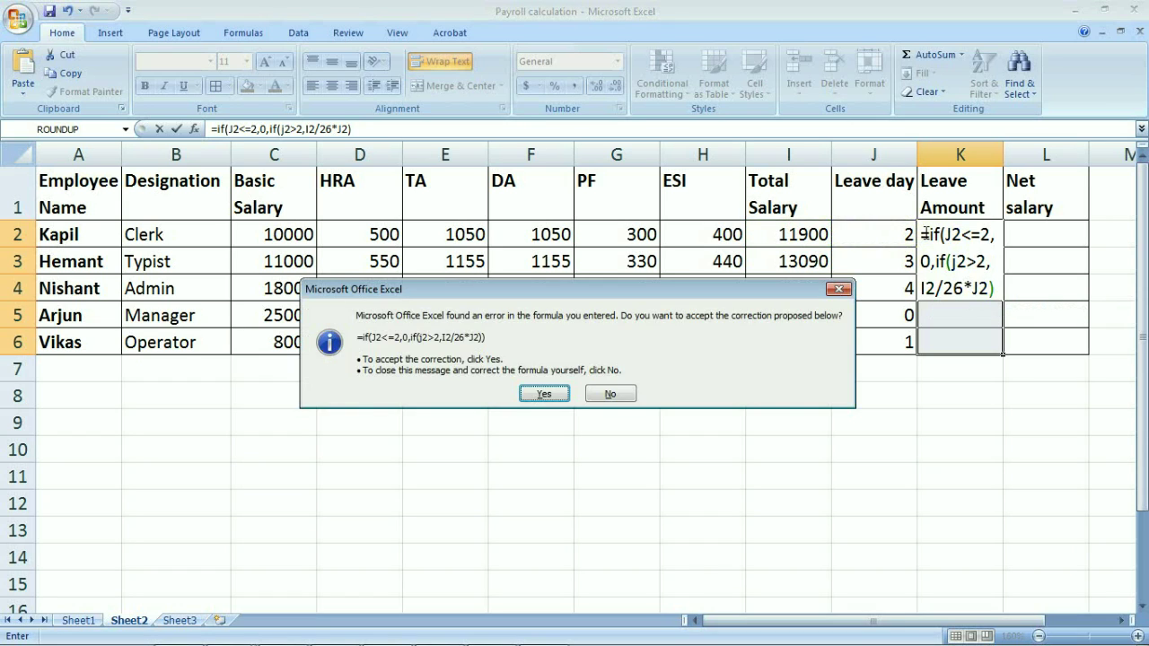
pyautogui.press('Return')
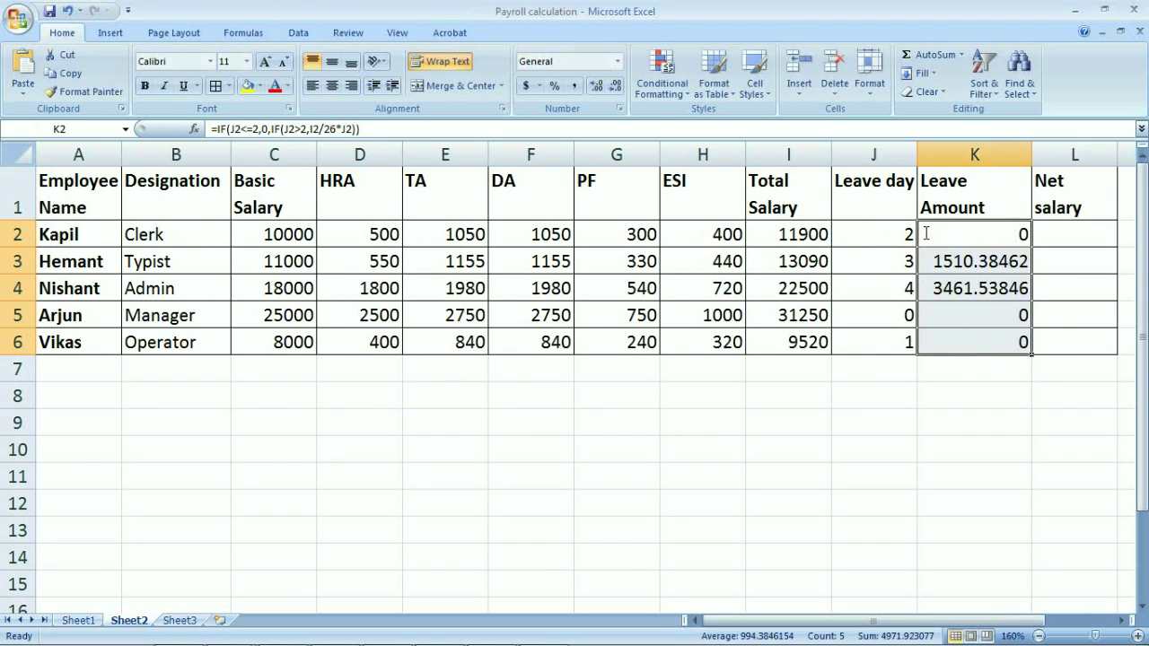
# Check the leave amounts in column K against each employee's leave days in column J
pyautogui.click(991, 237)
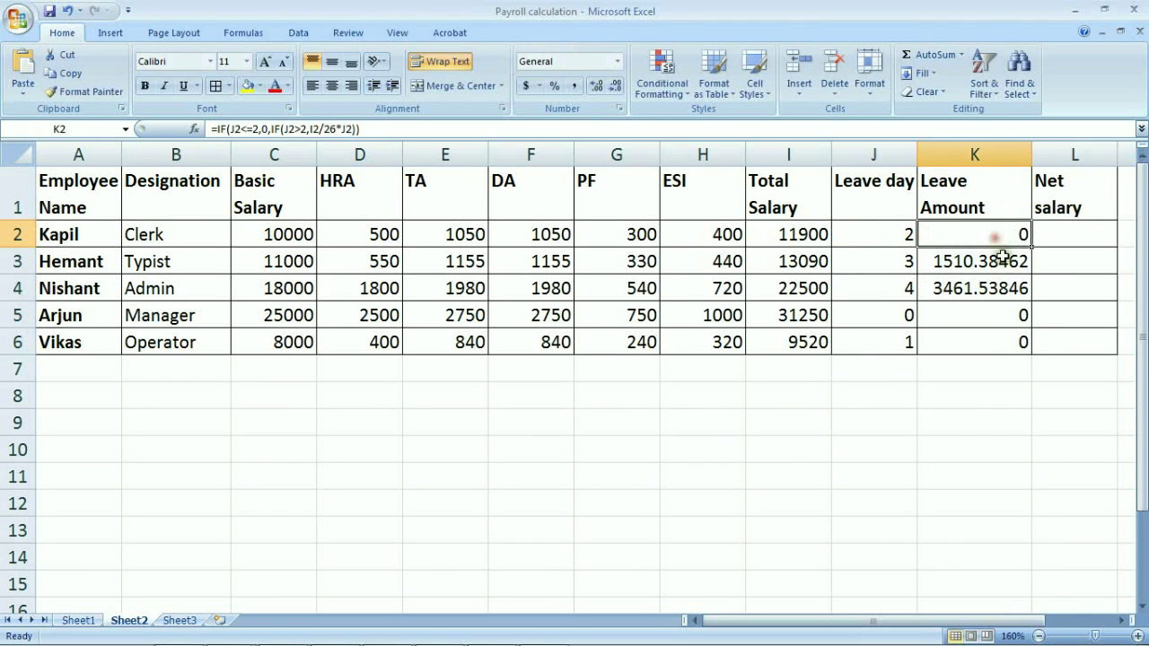
pyautogui.click(880, 234)
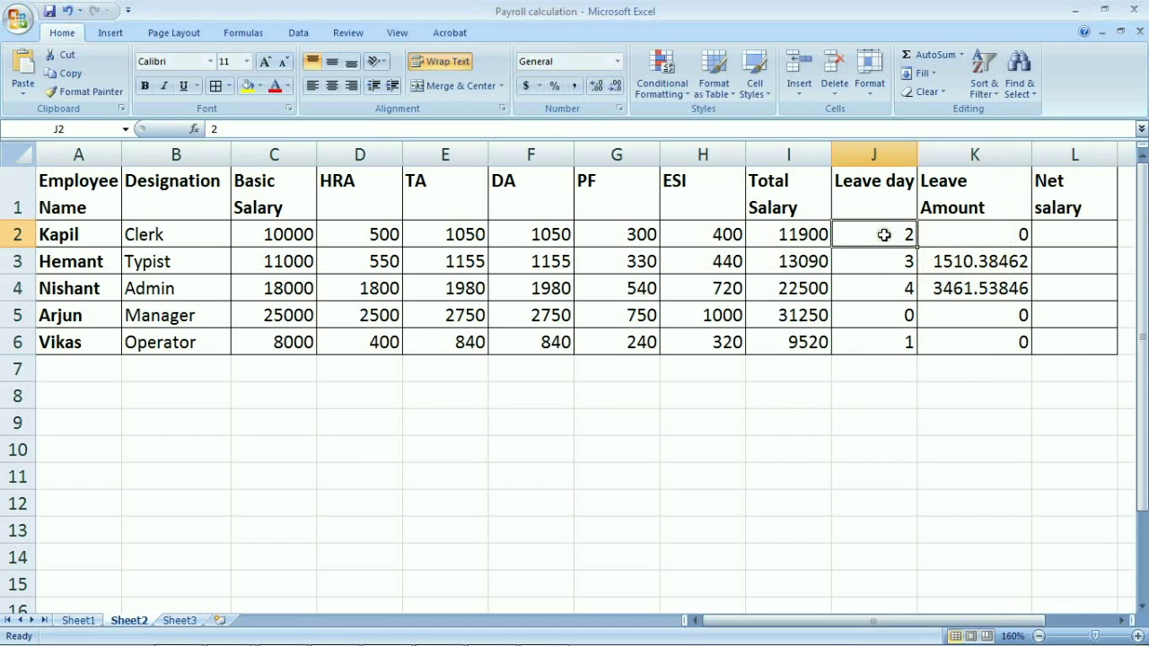
pyautogui.click(907, 320)
pyautogui.click(975, 314)
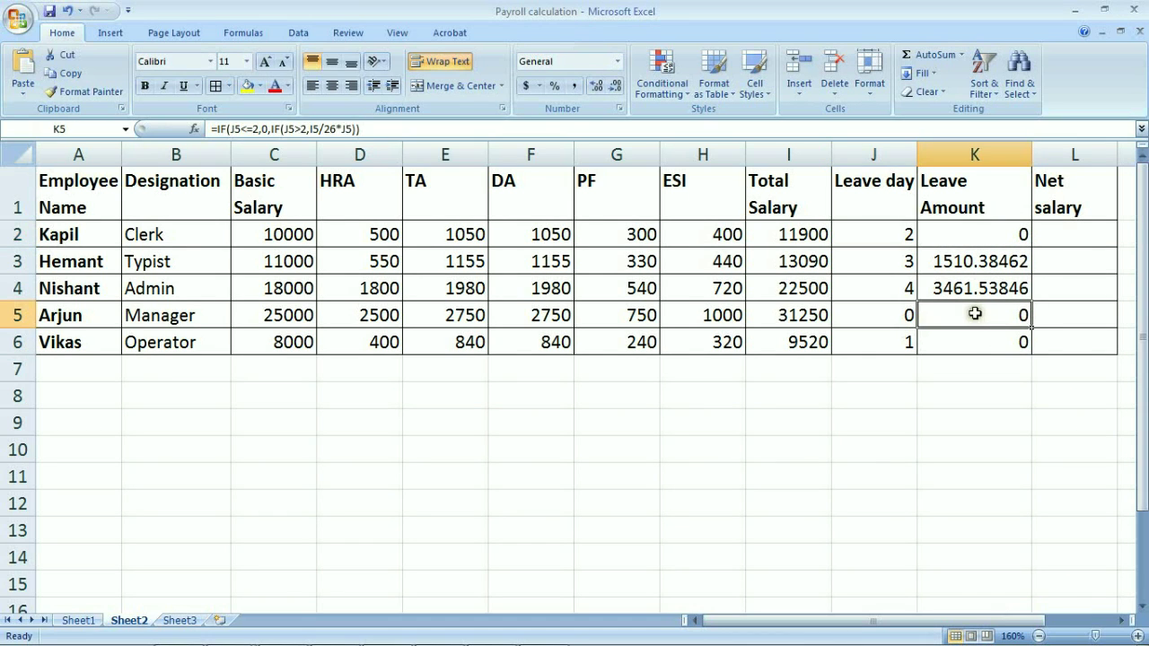
pyautogui.click(900, 337)
pyautogui.click(950, 343)
pyautogui.moveTo(907, 259); pyautogui.dragTo(948, 285)
# Calculate Net salary for all employees by entering =I2-K2 in L2:L6
pyautogui.moveTo(1061, 236); pyautogui.dragTo(1067, 335)
pyautogui.write('=')
pyautogui.click(815, 236)
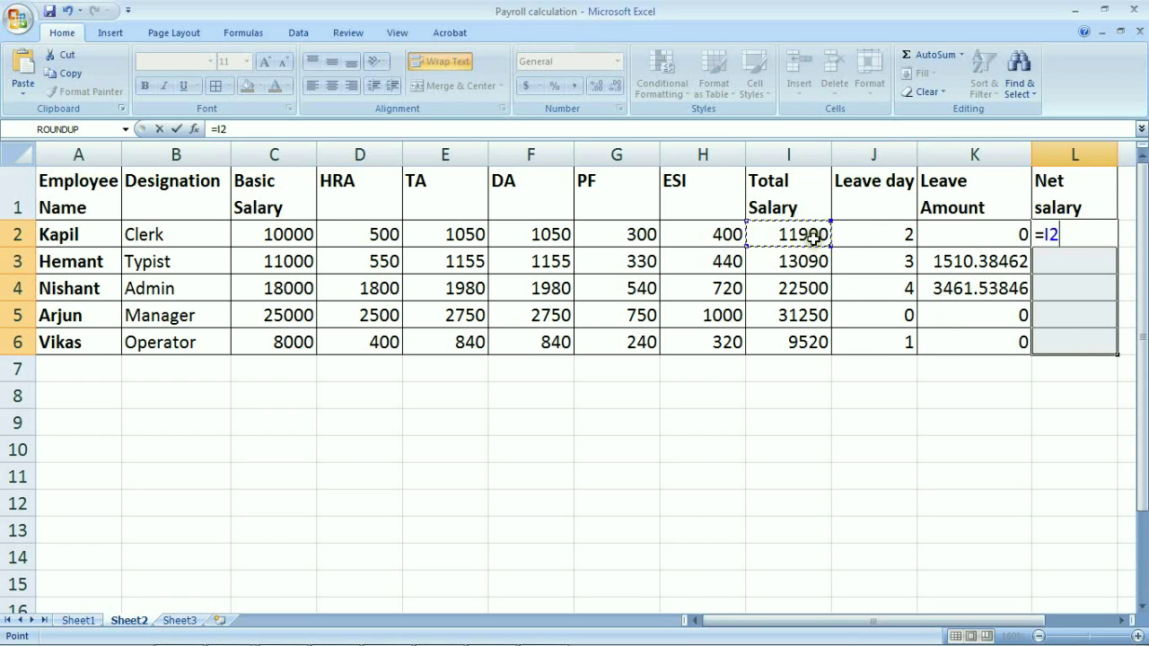
pyautogui.write('-')
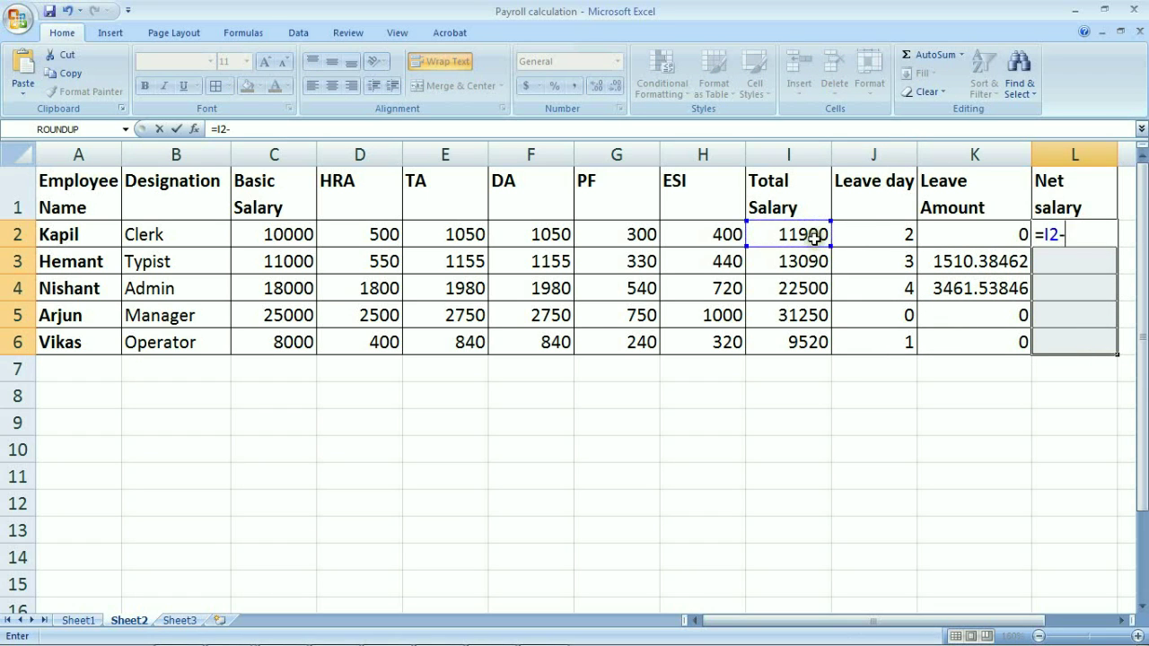
pyautogui.click(944, 234)
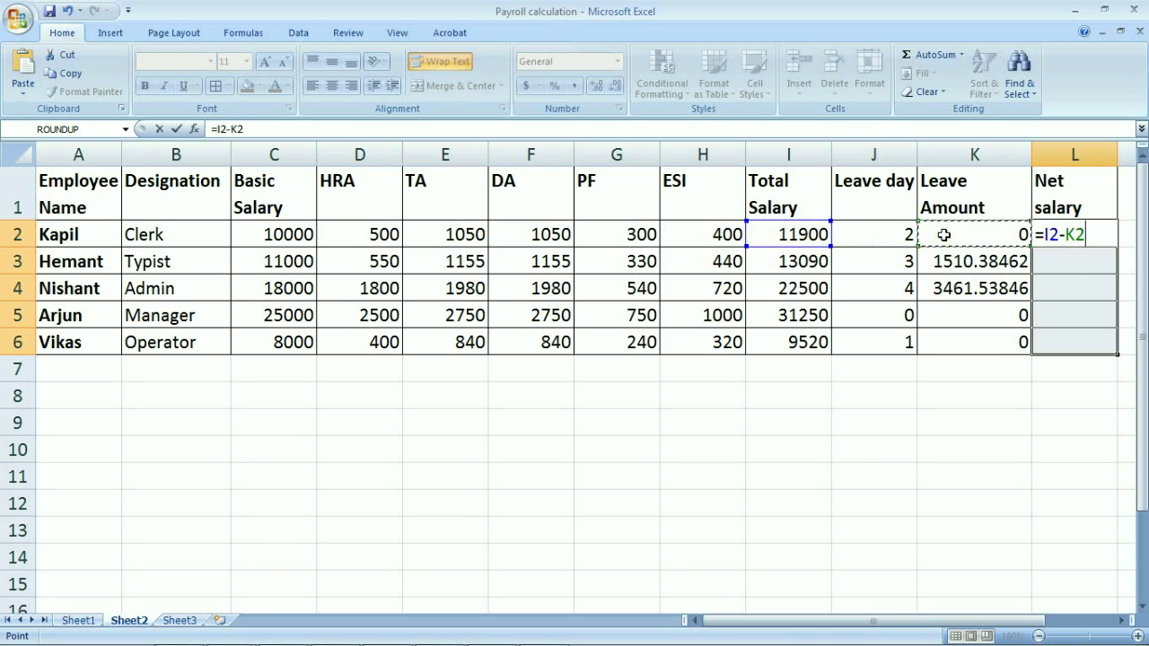
pyautogui.hotkey('ctrl', 'Return')
# Review the Net salary results in the completed payroll table at 145% zoom
pyautogui.moveTo(896, 620); pyautogui.dragTo(929, 620)
pyautogui.keyDown('ctrl'); pyautogui.scroll(-1, 905, 453); pyautogui.keyUp('ctrl')
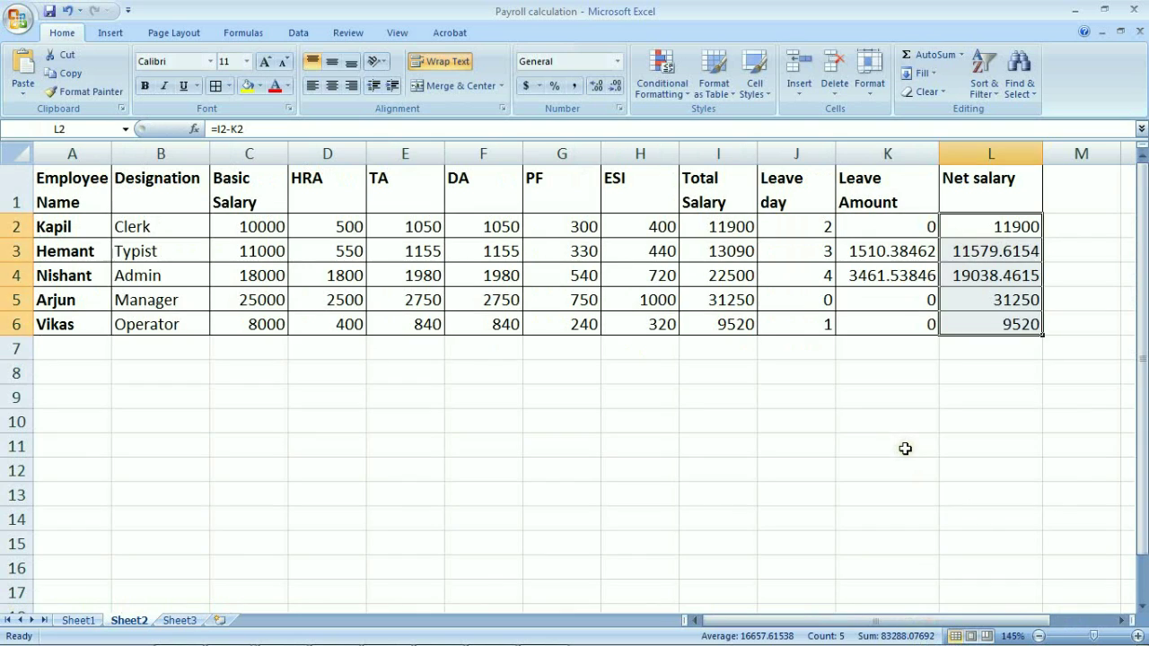
pyautogui.click(838, 398)
pyautogui.moveTo(964, 237); pyautogui.dragTo(954, 323)
pyautogui.click(764, 395)
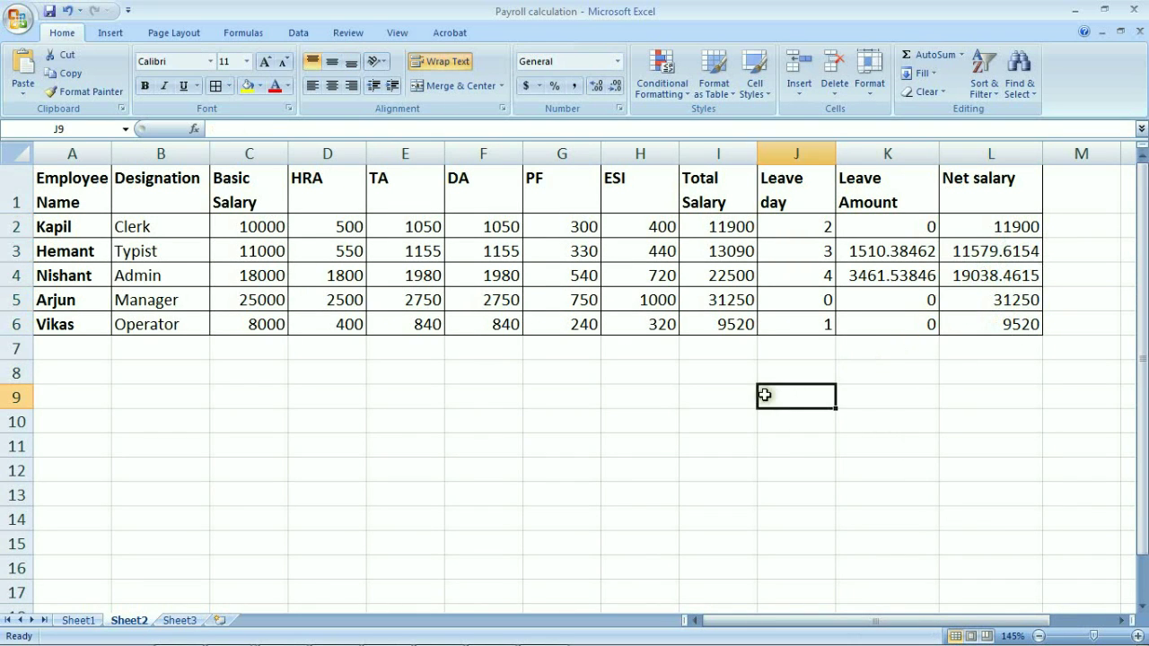